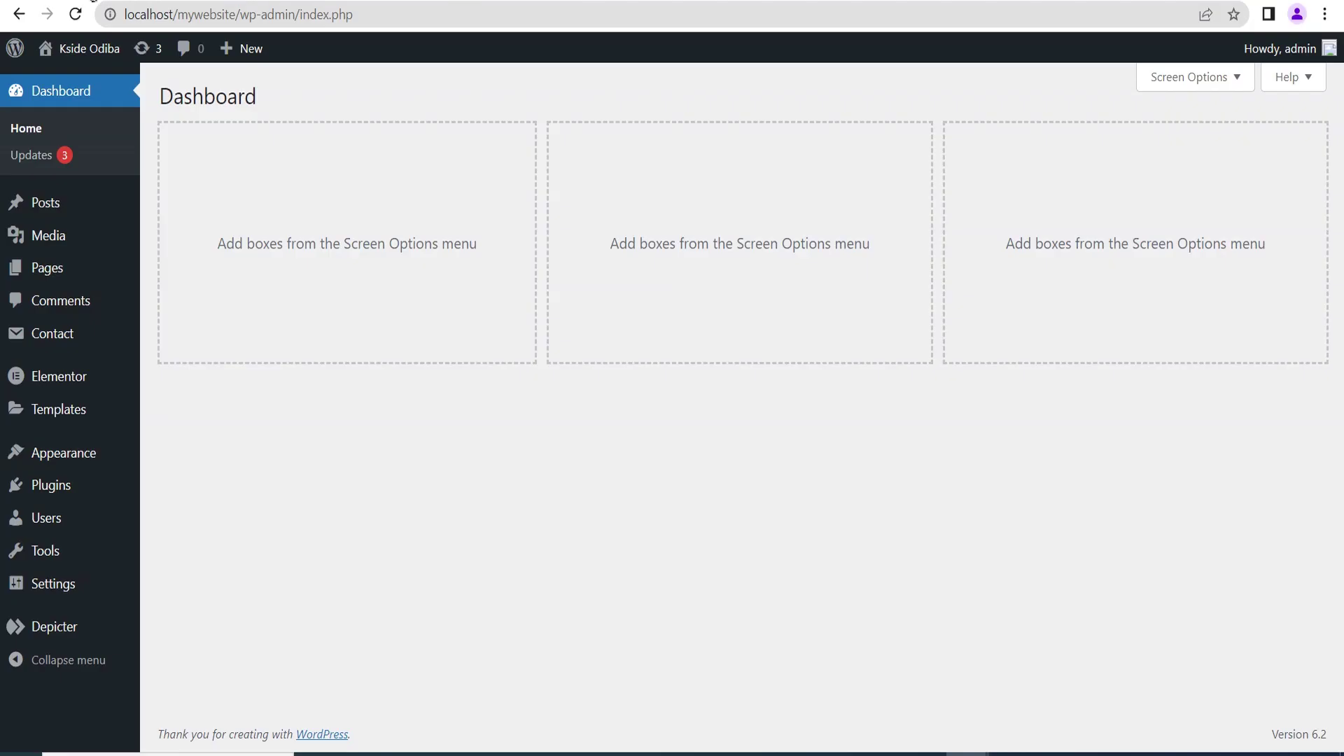
Set the Flexbox Container experiment to Active in Elementor's feature settings and save the changes
mouse_move(67, 387)
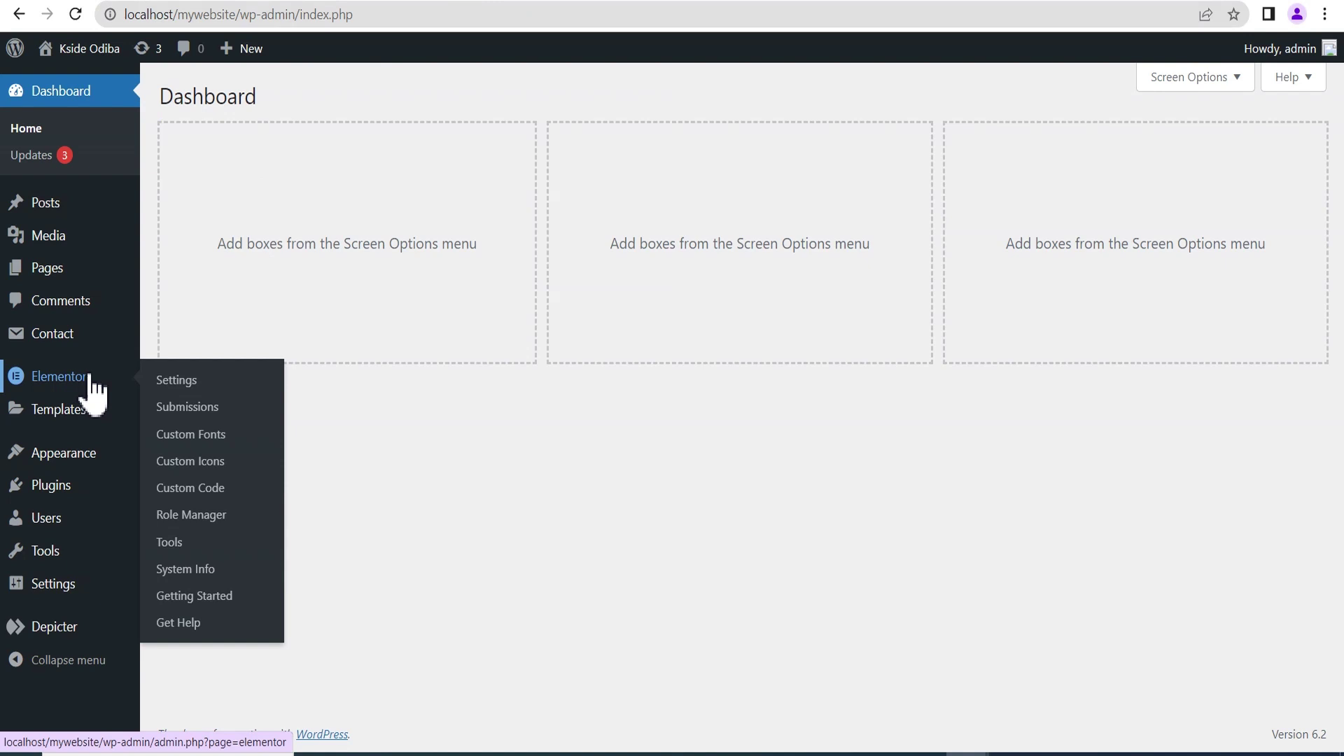
left_click(176, 382)
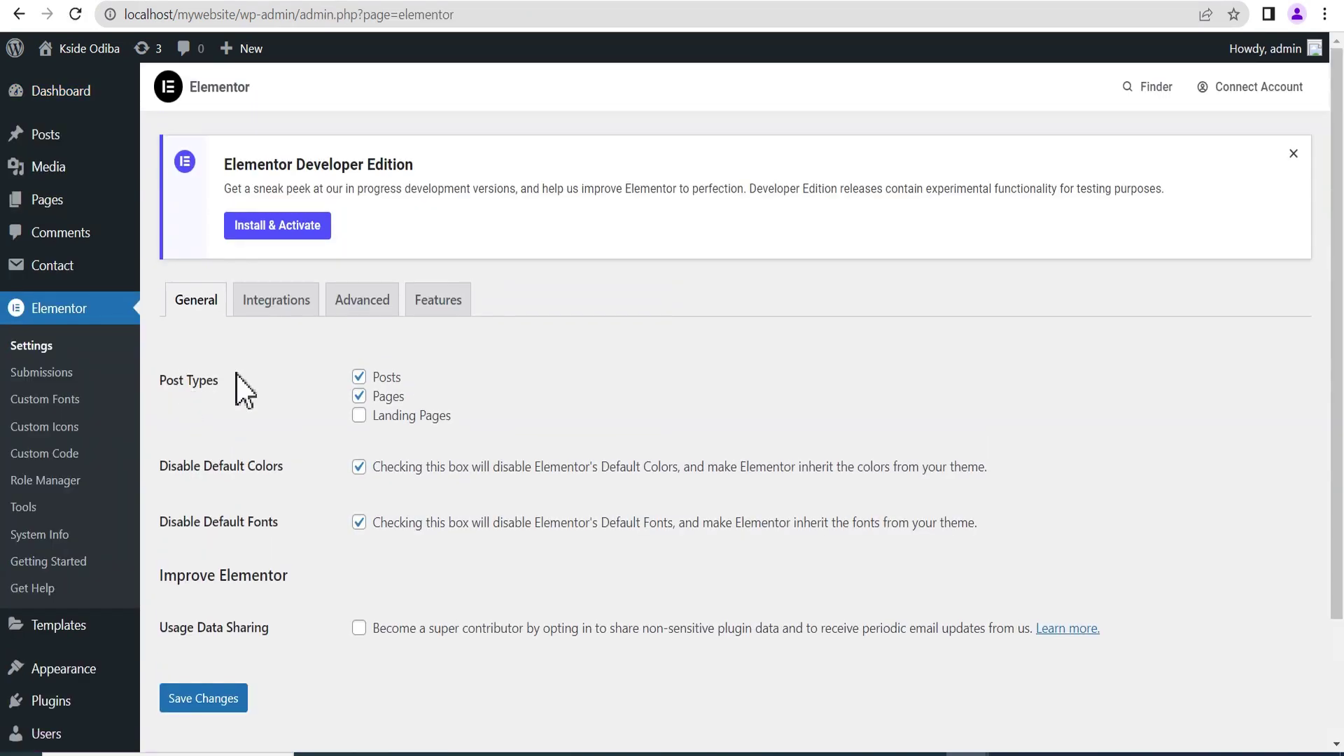
left_click(435, 301)
scroll(525, 396, "down", 7)
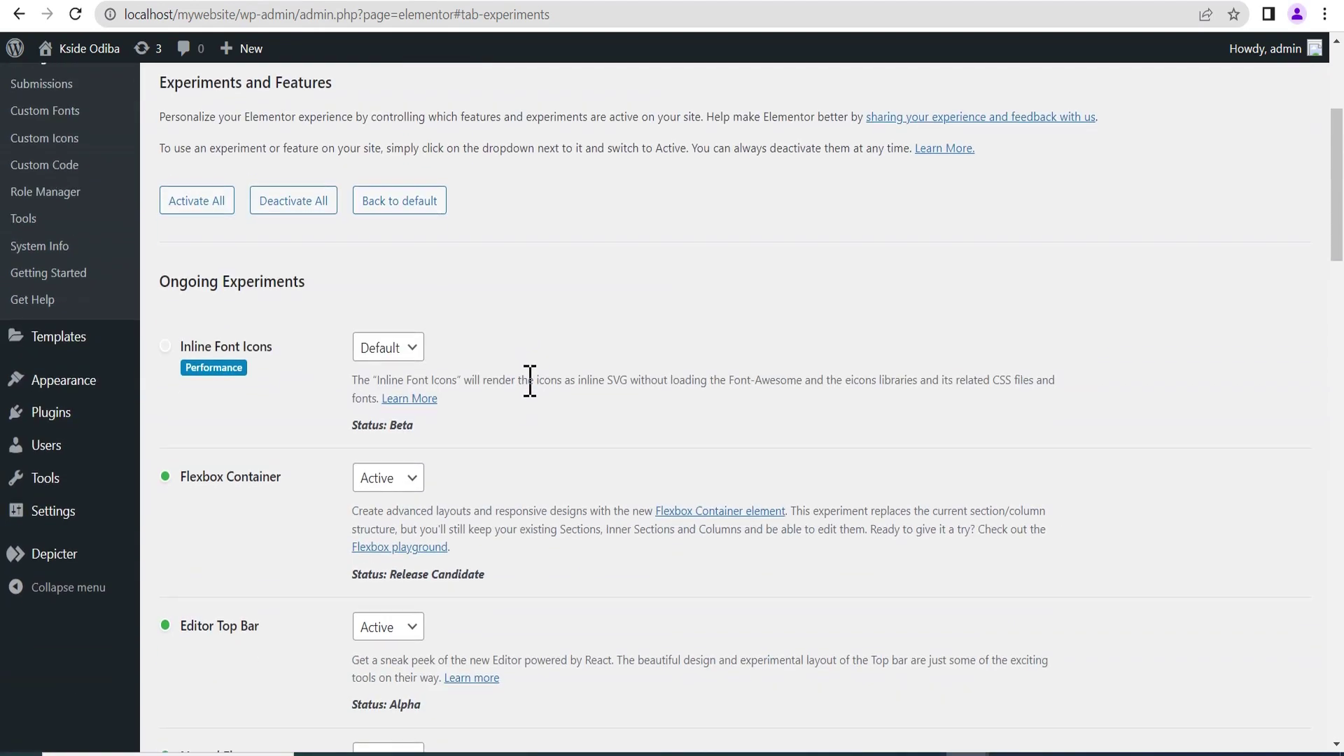
left_click(405, 289)
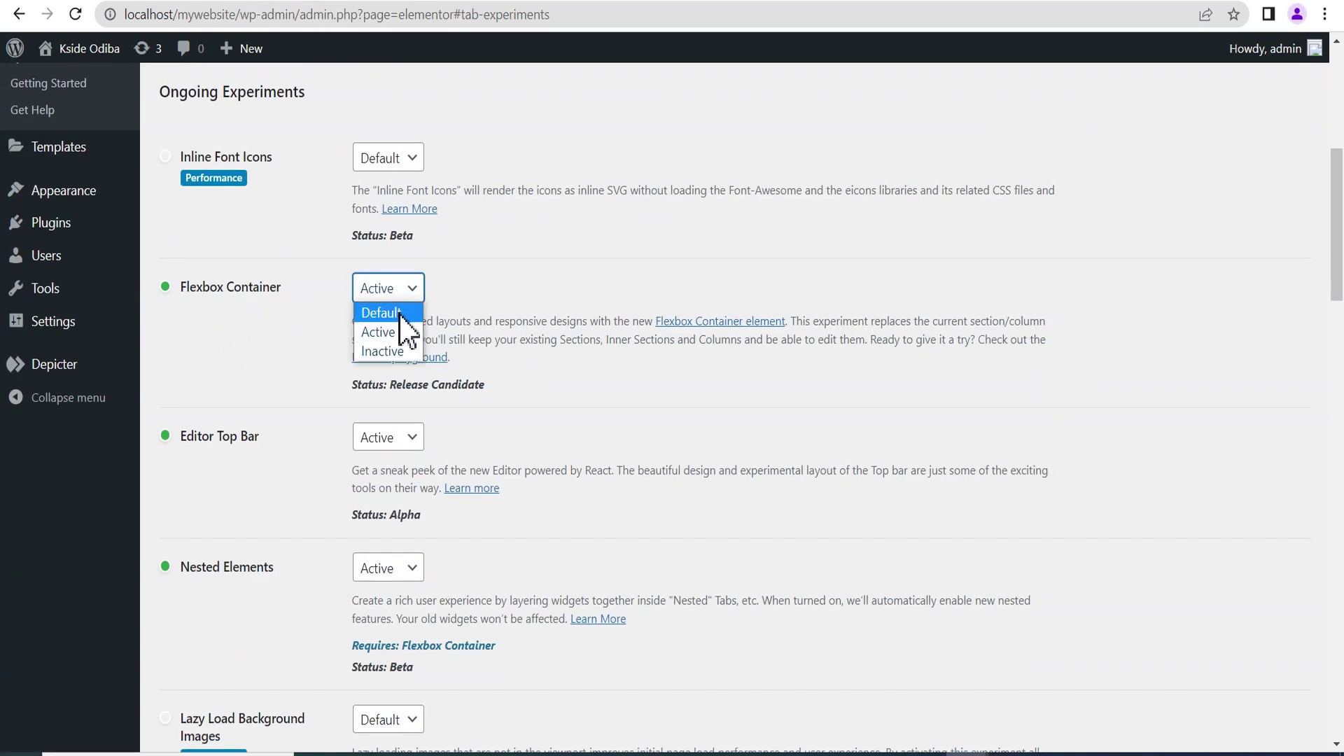
left_click(386, 332)
scroll(489, 311, "down", 20)
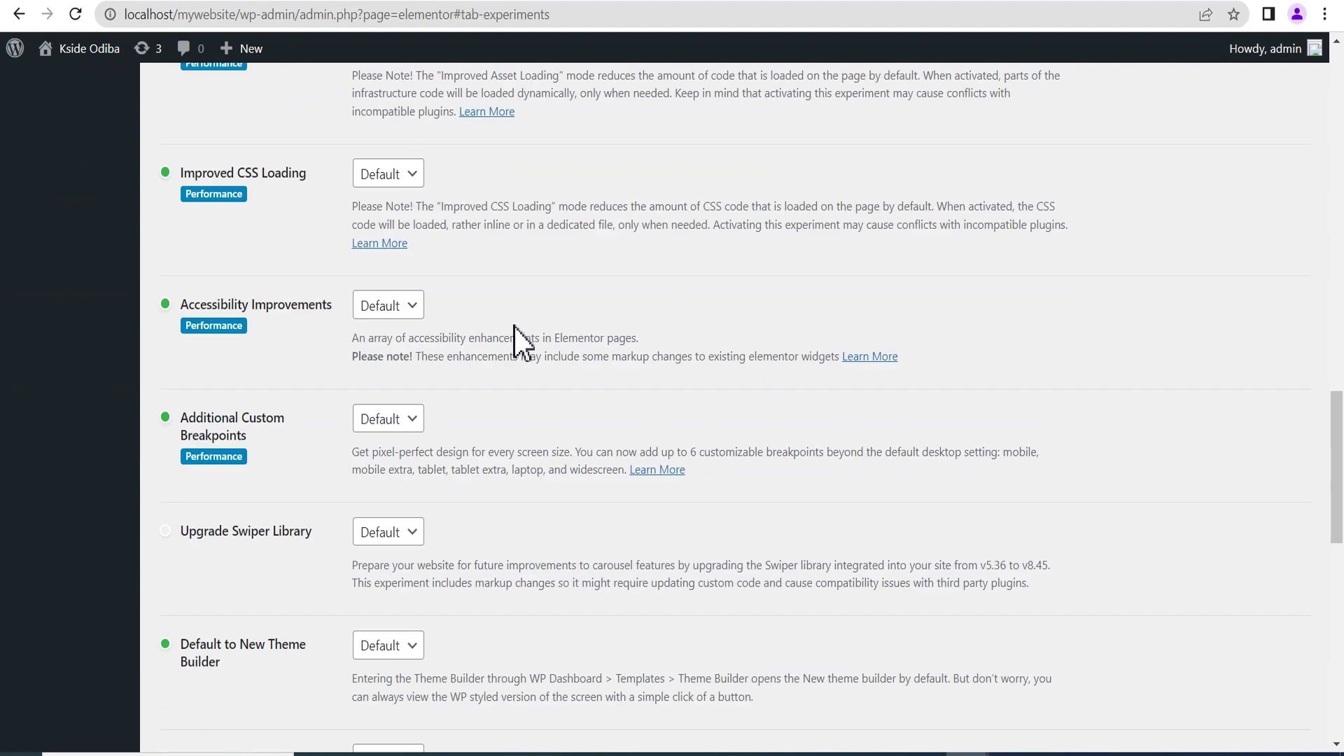
left_click(207, 656)
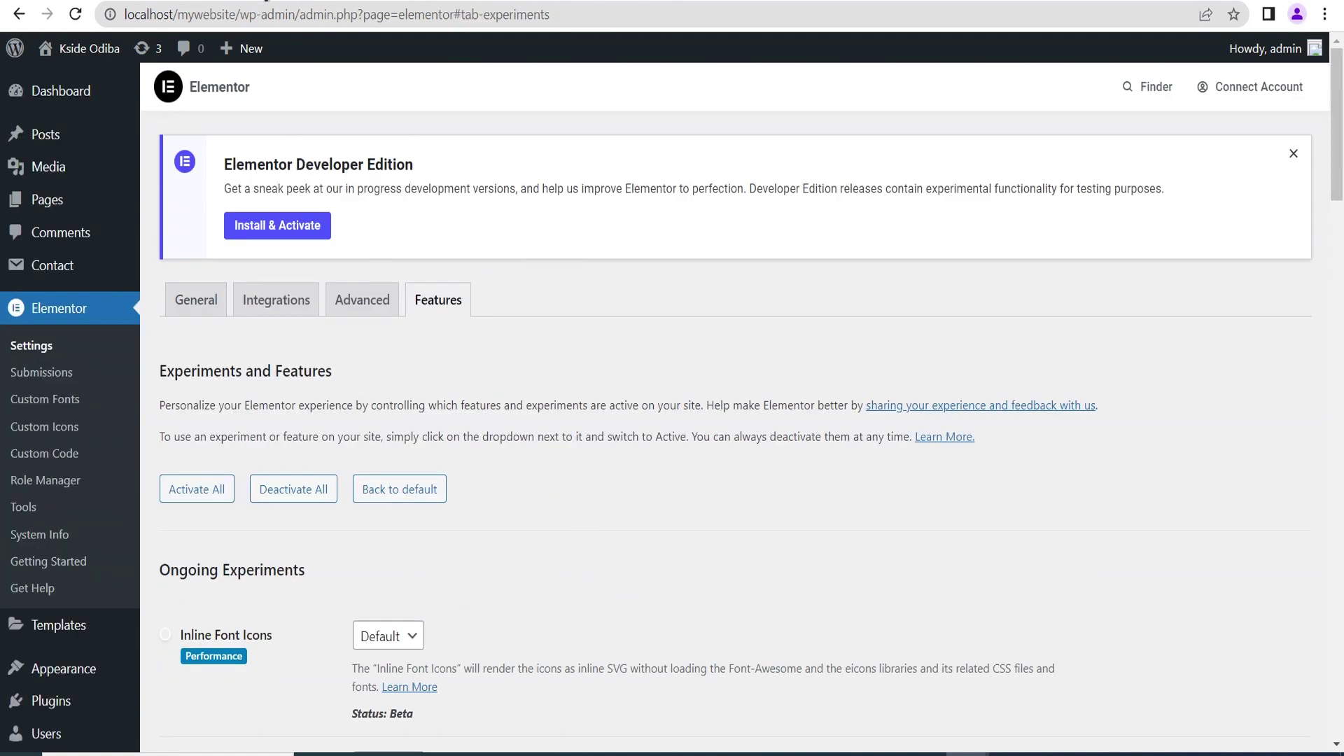
Switch to the Flex box page in the Elementor editor and add a container with a downward column direction
left_click(222, 1)
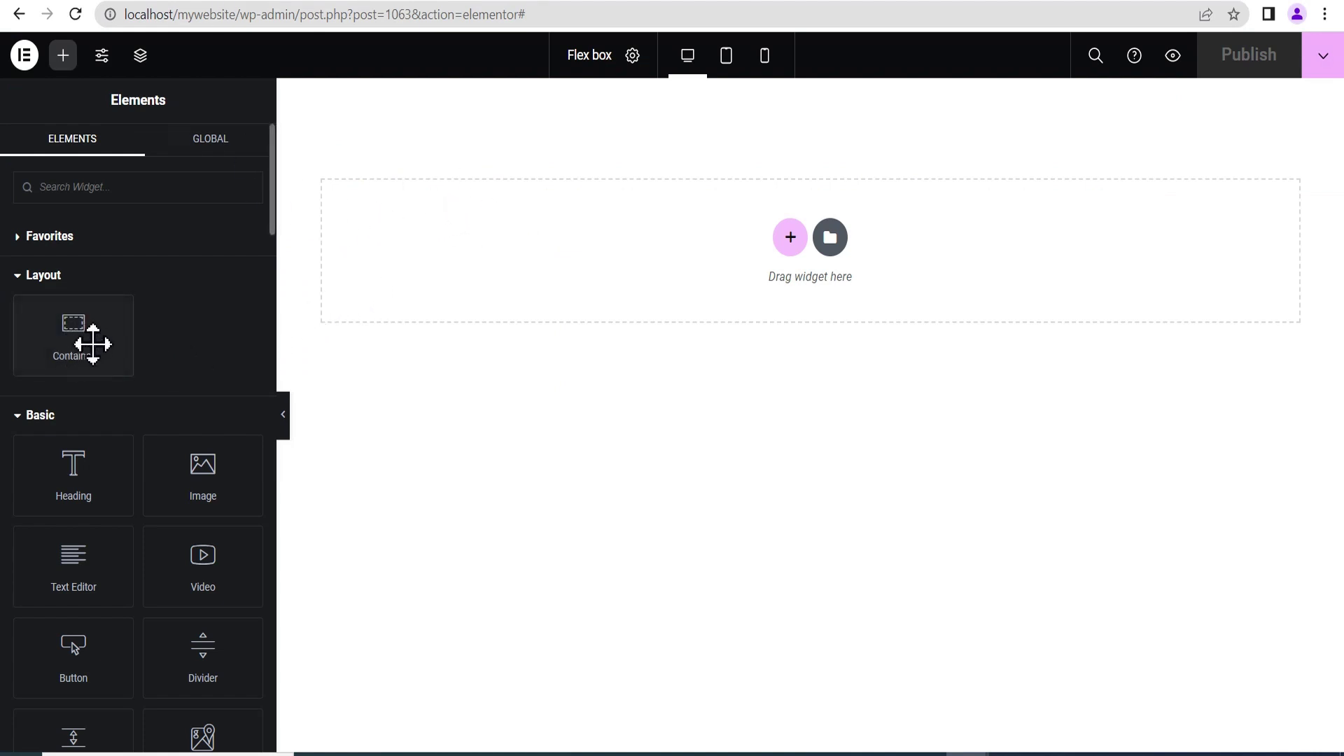
left_click(790, 236)
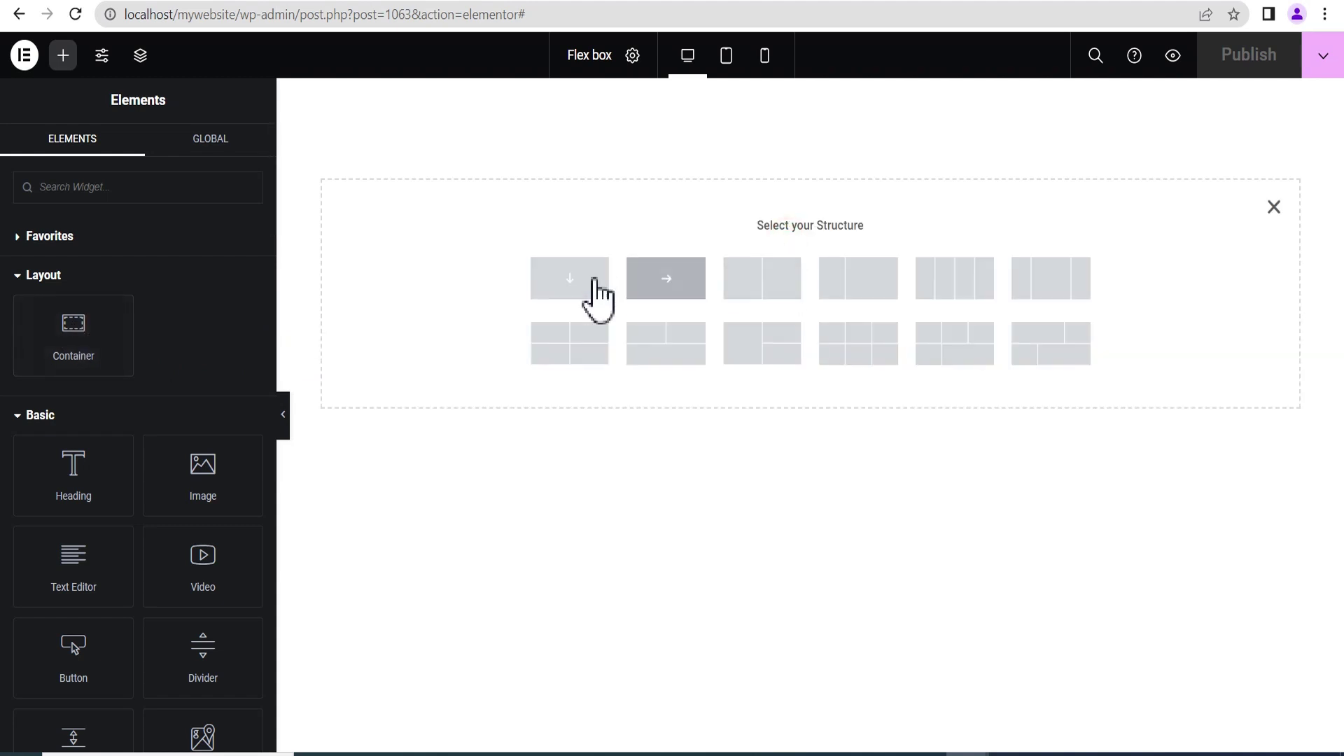
left_click(661, 284)
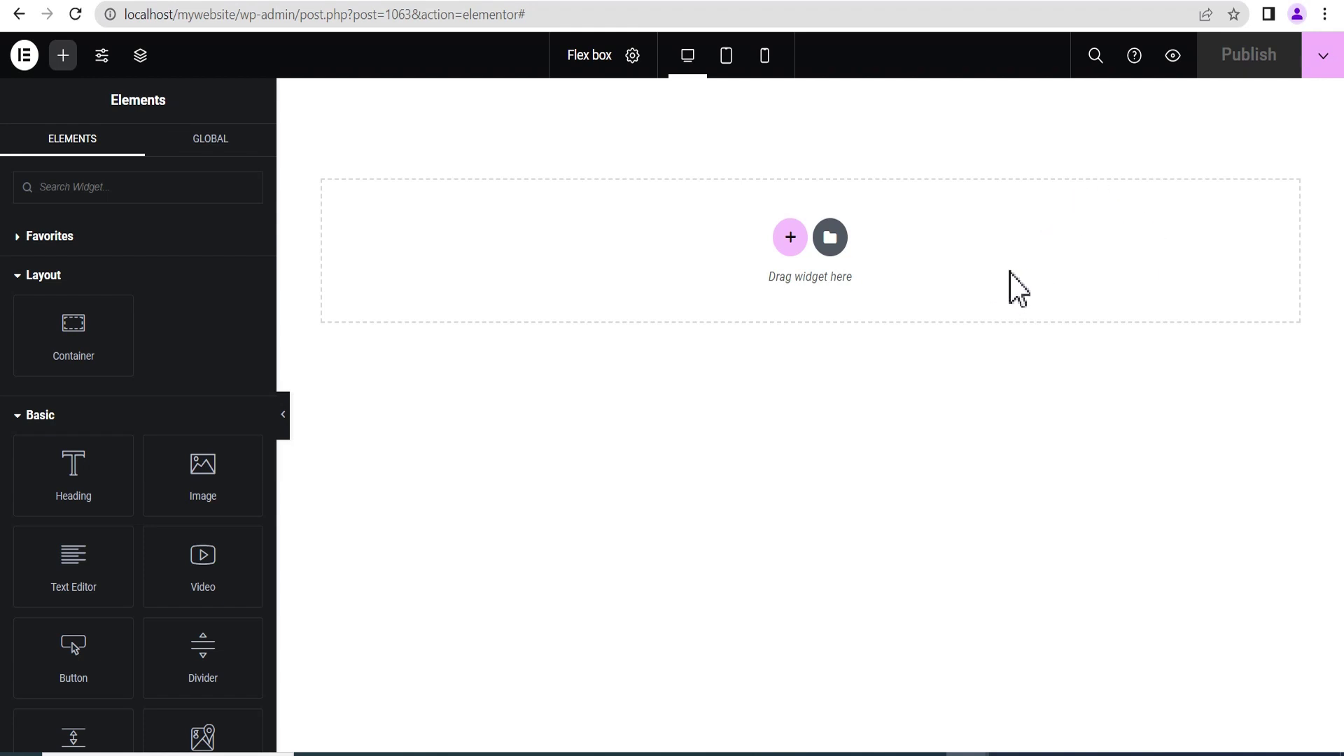
left_click(789, 238)
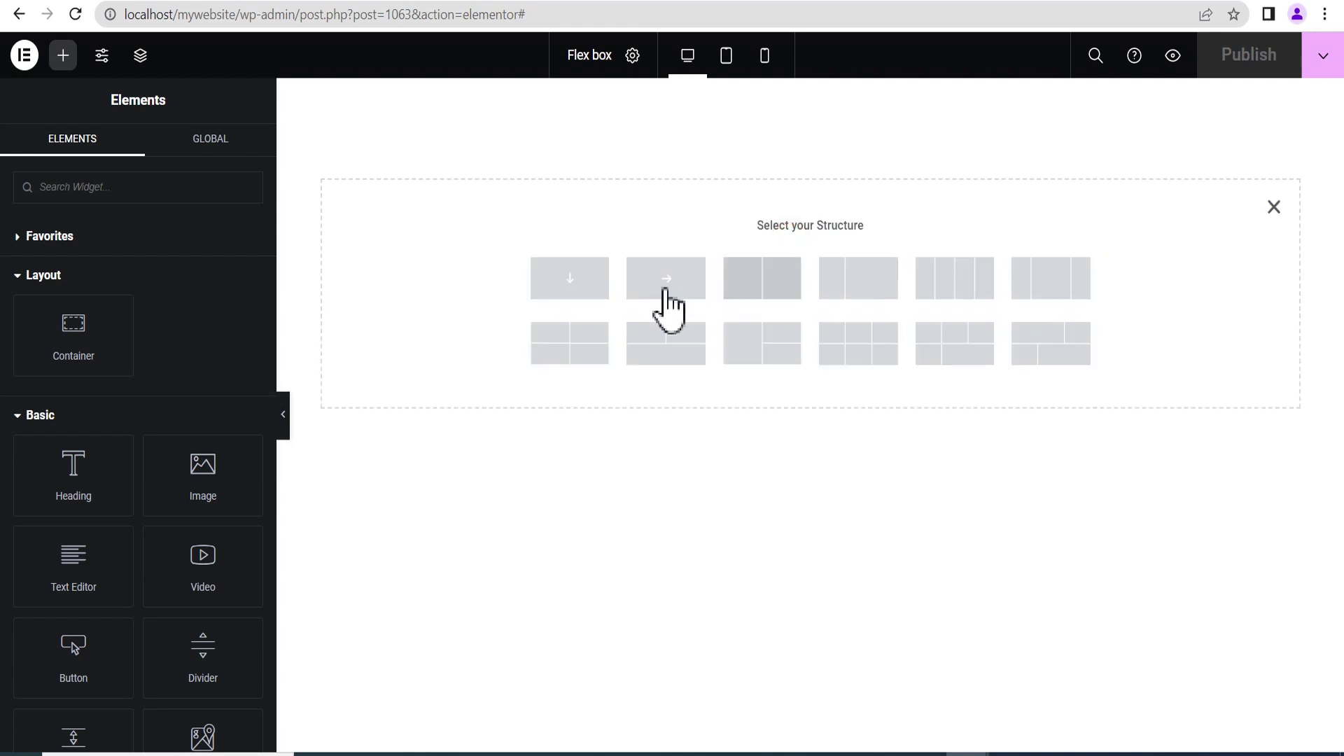
left_click(569, 279)
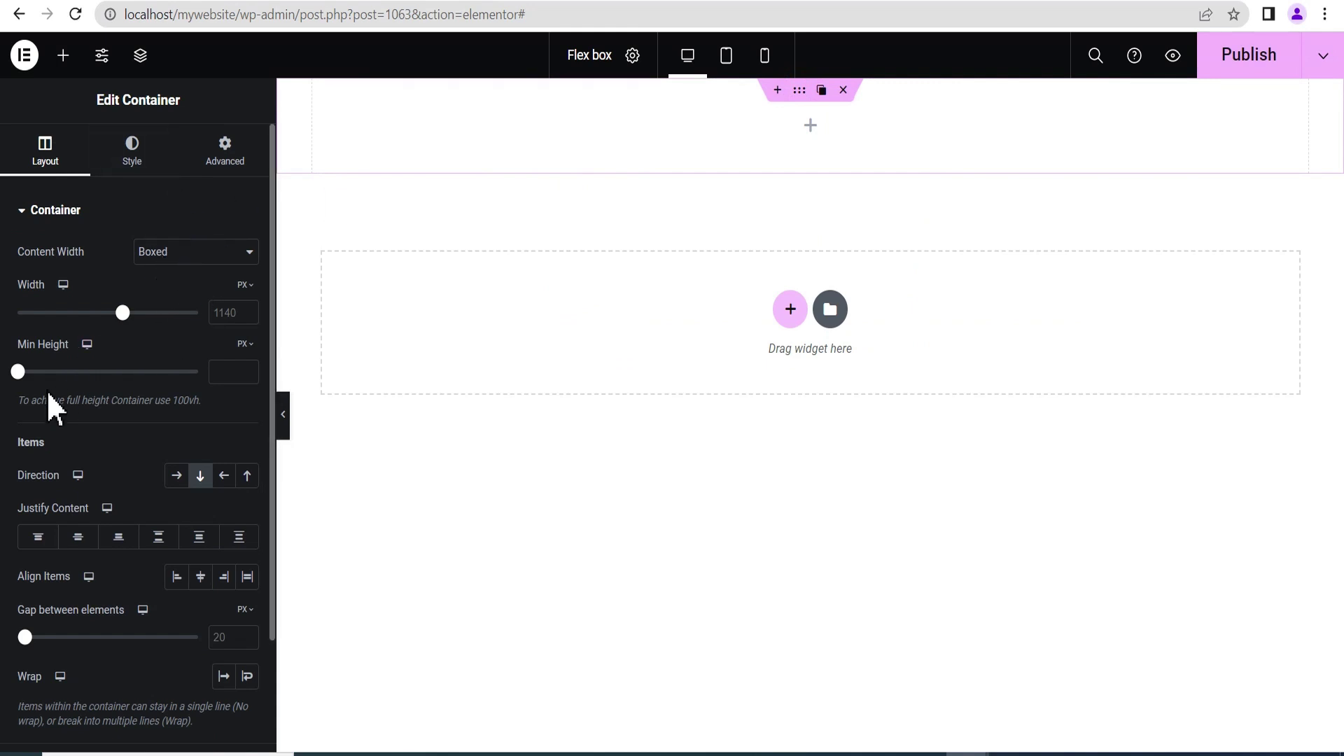
Set the container's minimum height to 90 VH
left_click(245, 343)
left_click(246, 420)
left_click_drag(17, 370, 187, 386)
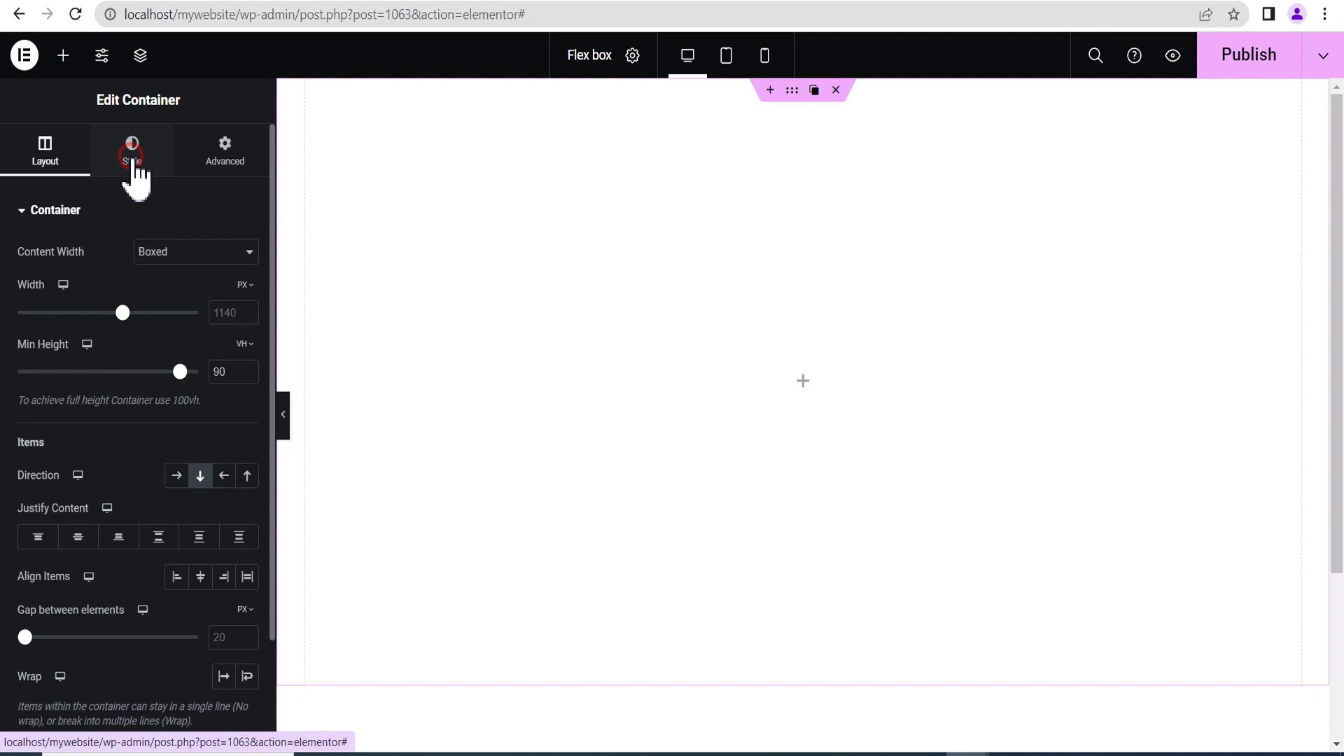
Give the container a classic background using the stormy mountain landscape image from the media library
left_click(132, 158)
left_click(175, 292)
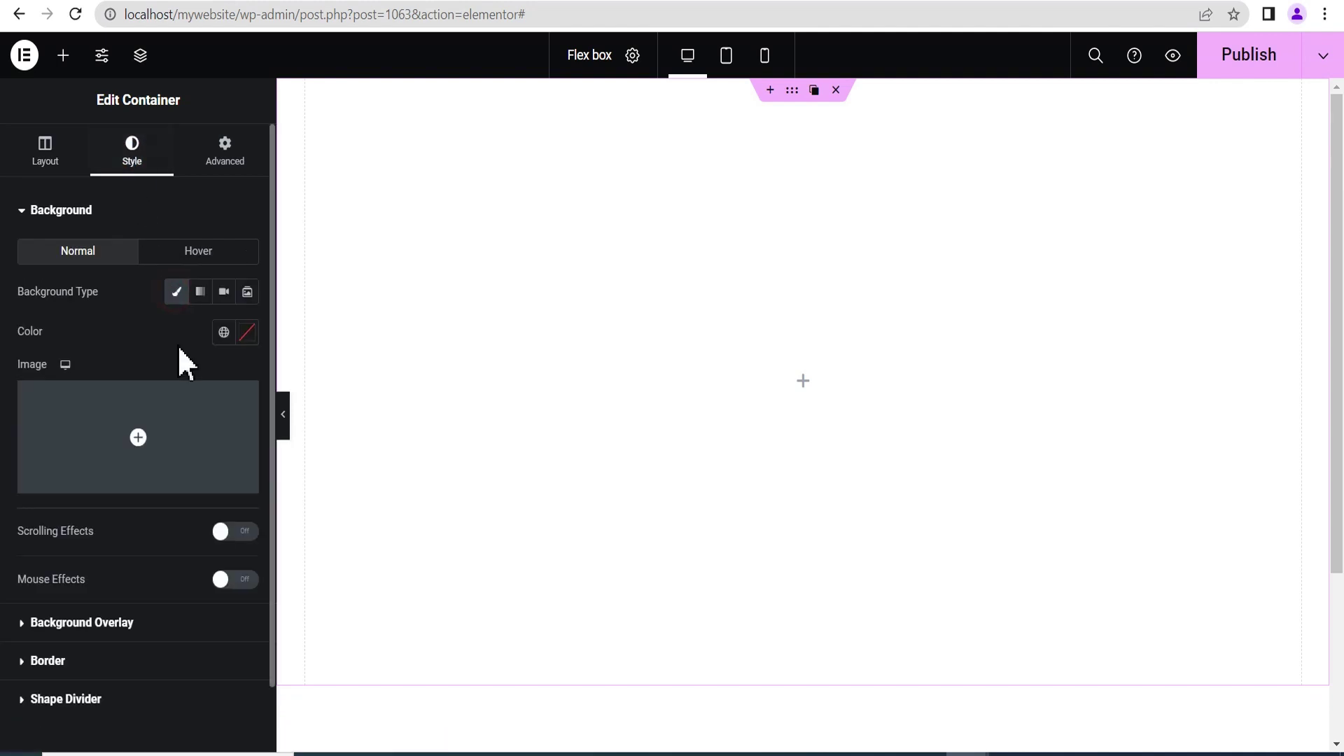
left_click(135, 441)
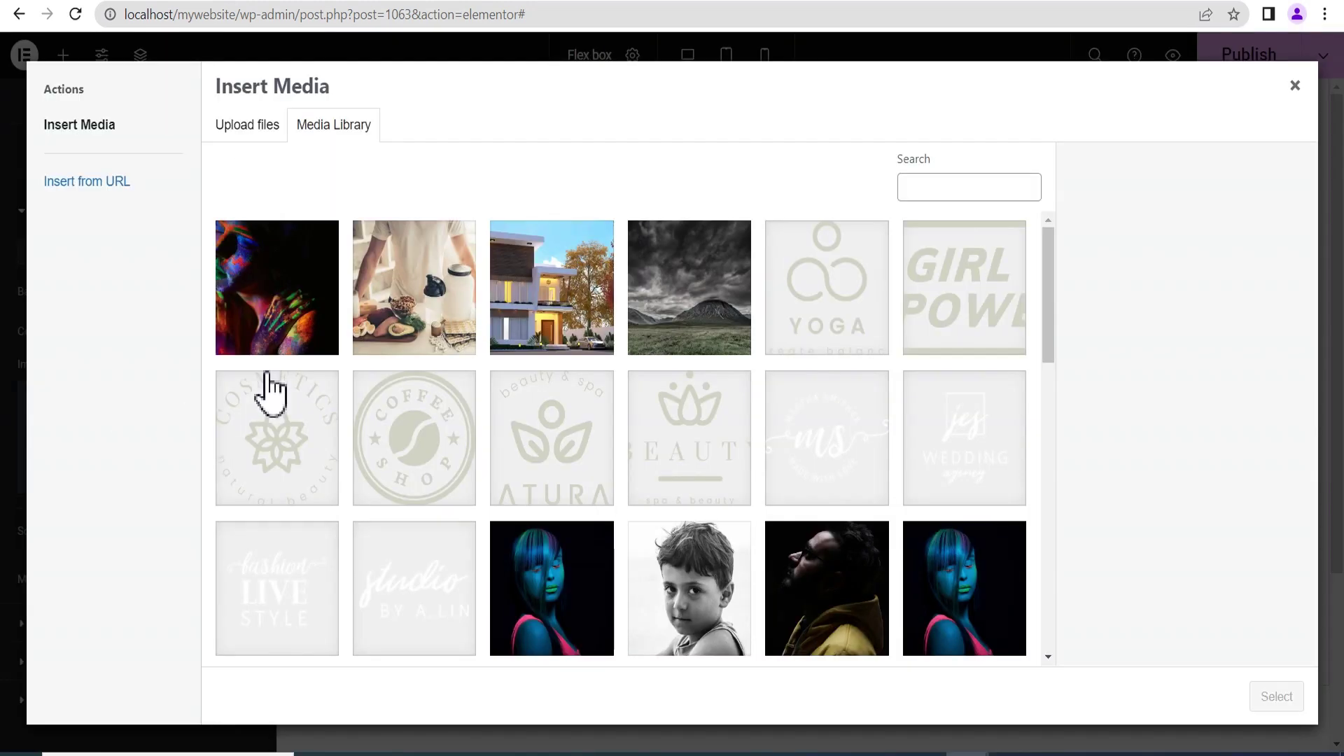
left_click(672, 325)
left_click(1278, 699)
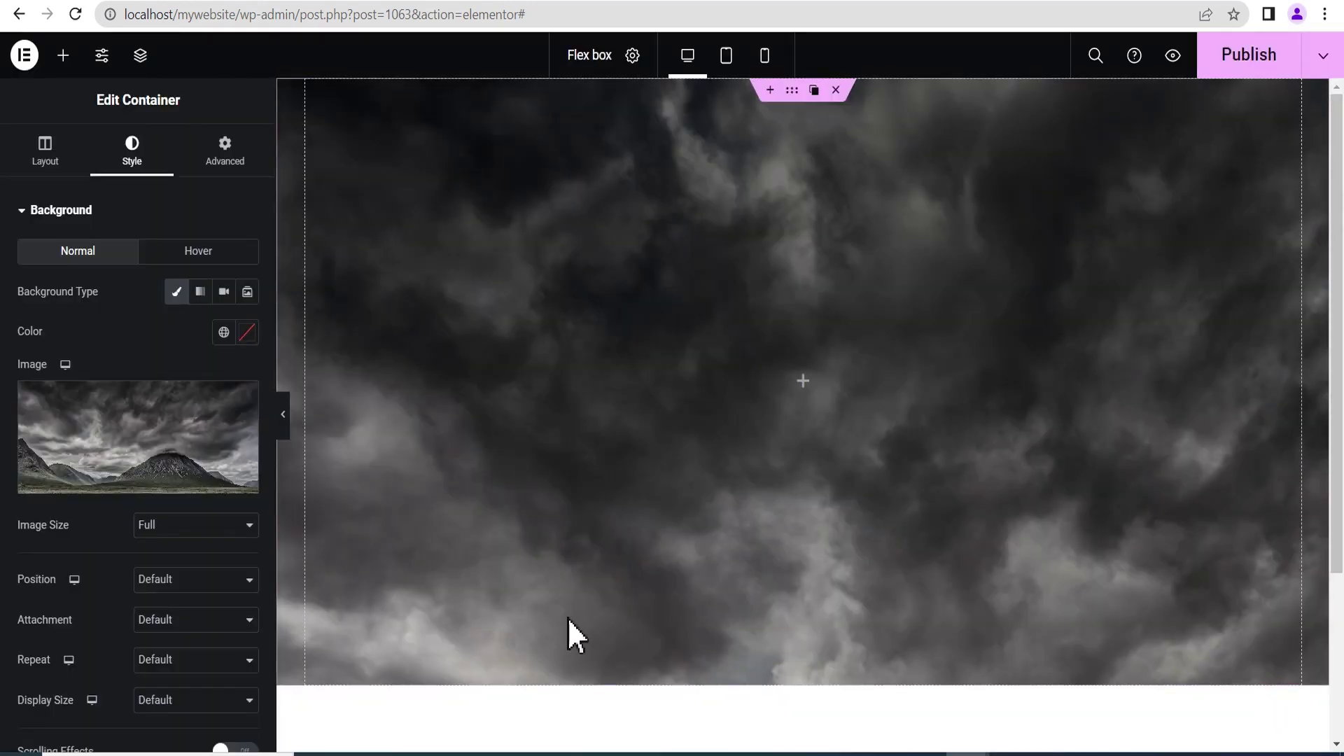
Set the background image to Center Center position, Scroll attachment, No-repeat and Cover display size
left_click(171, 585)
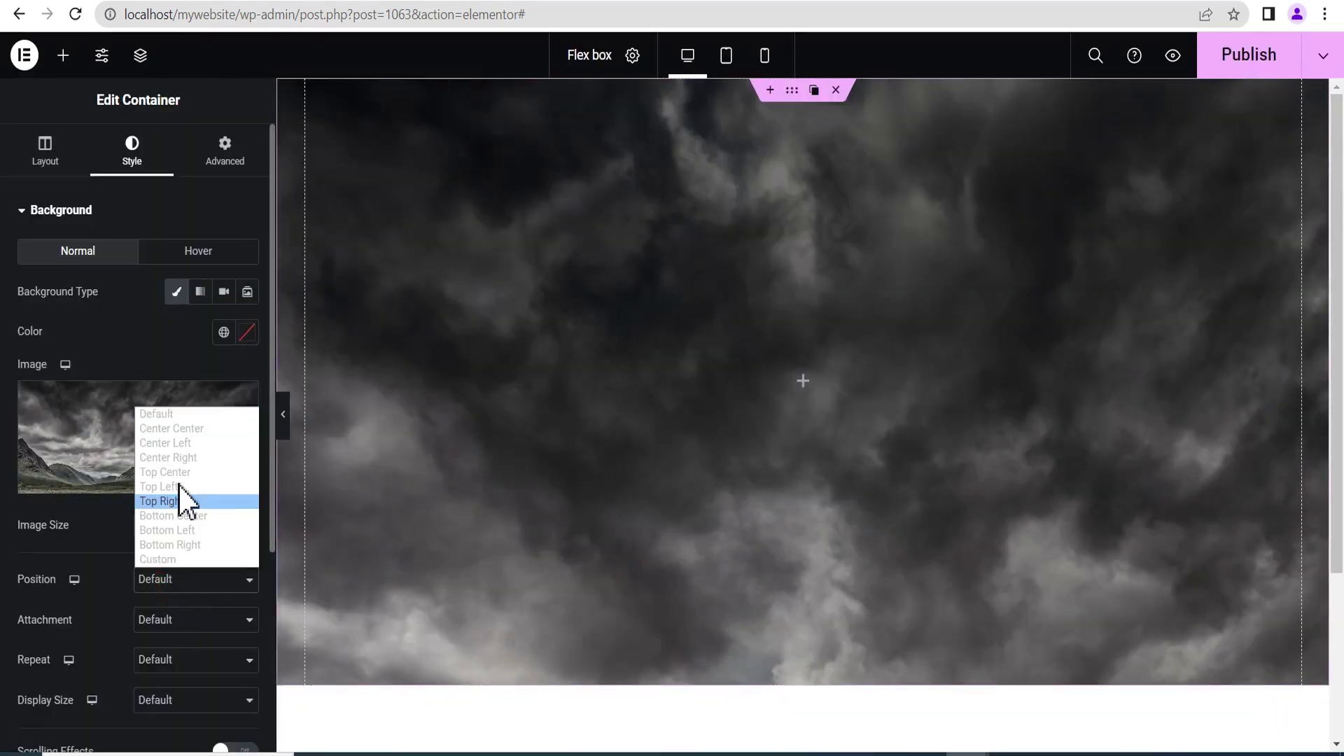
left_click(184, 429)
left_click(188, 616)
left_click(181, 654)
left_click(182, 660)
left_click(178, 696)
scroll(161, 683, "down", 3)
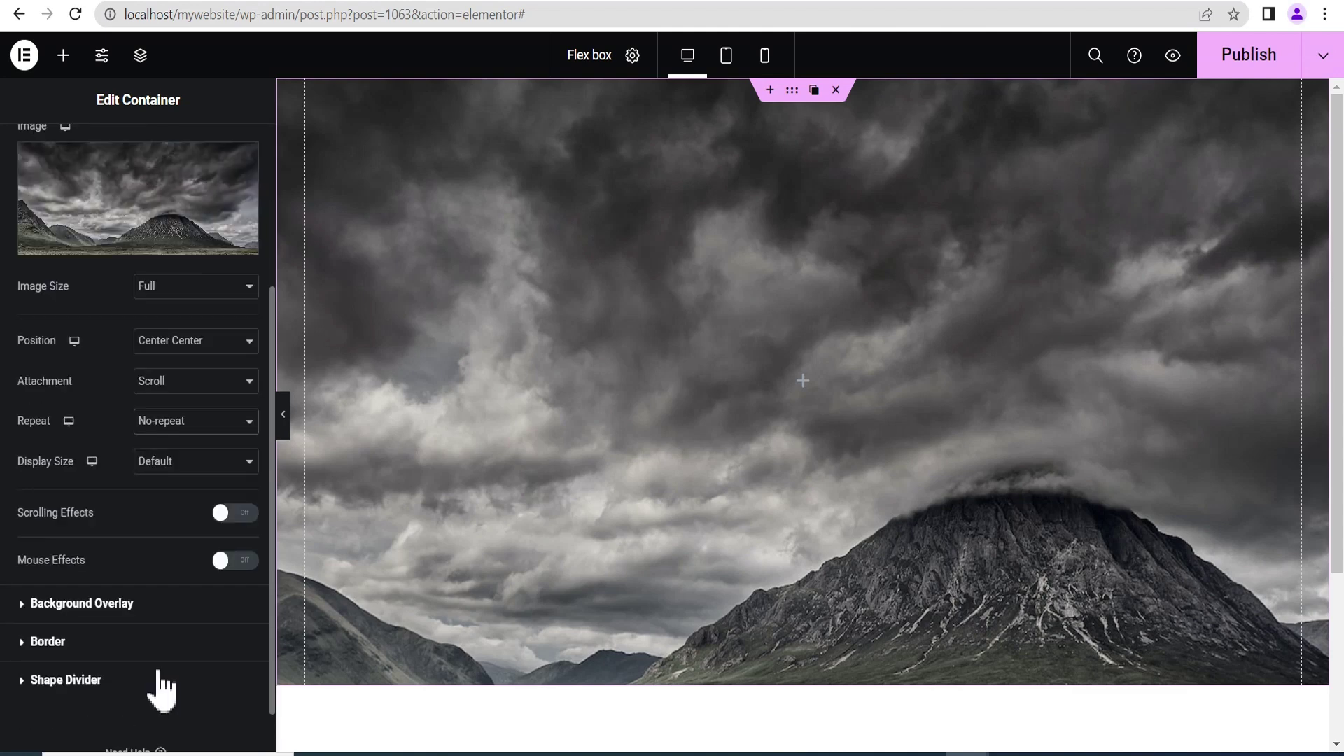
left_click(164, 463)
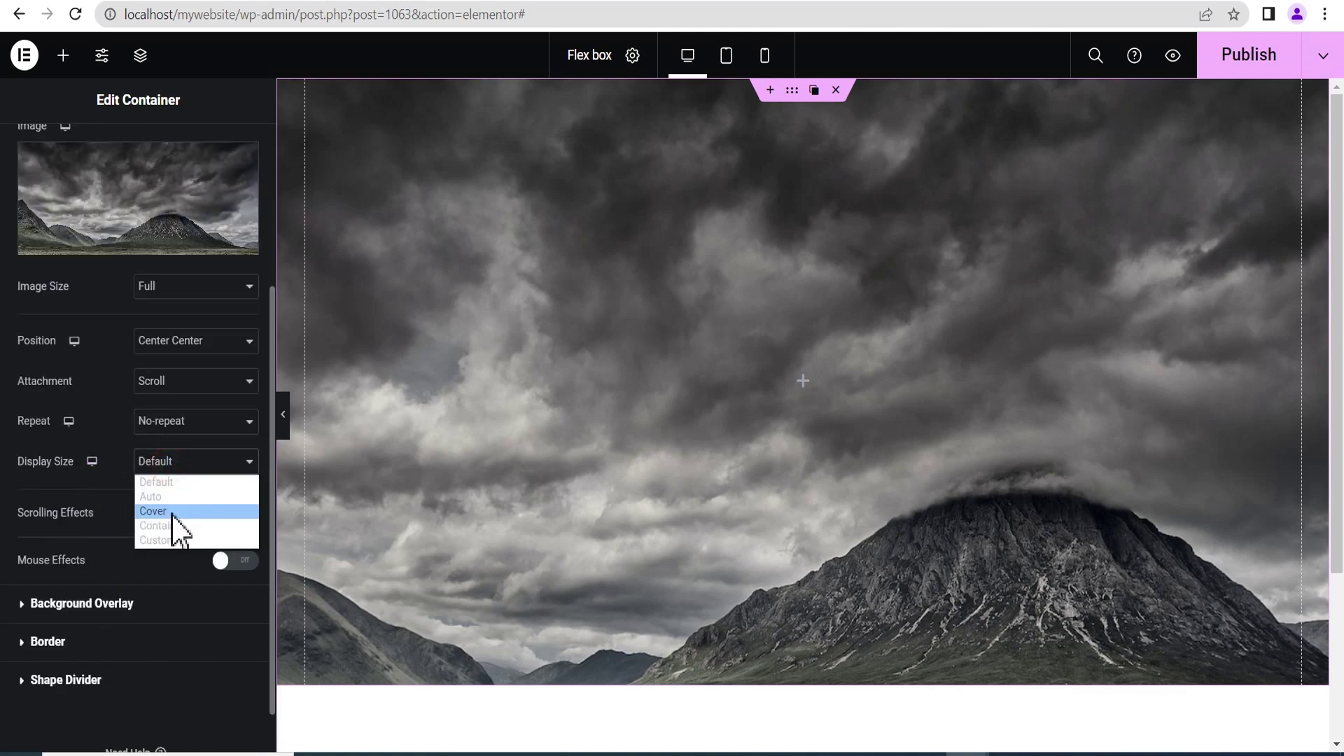
left_click(170, 511)
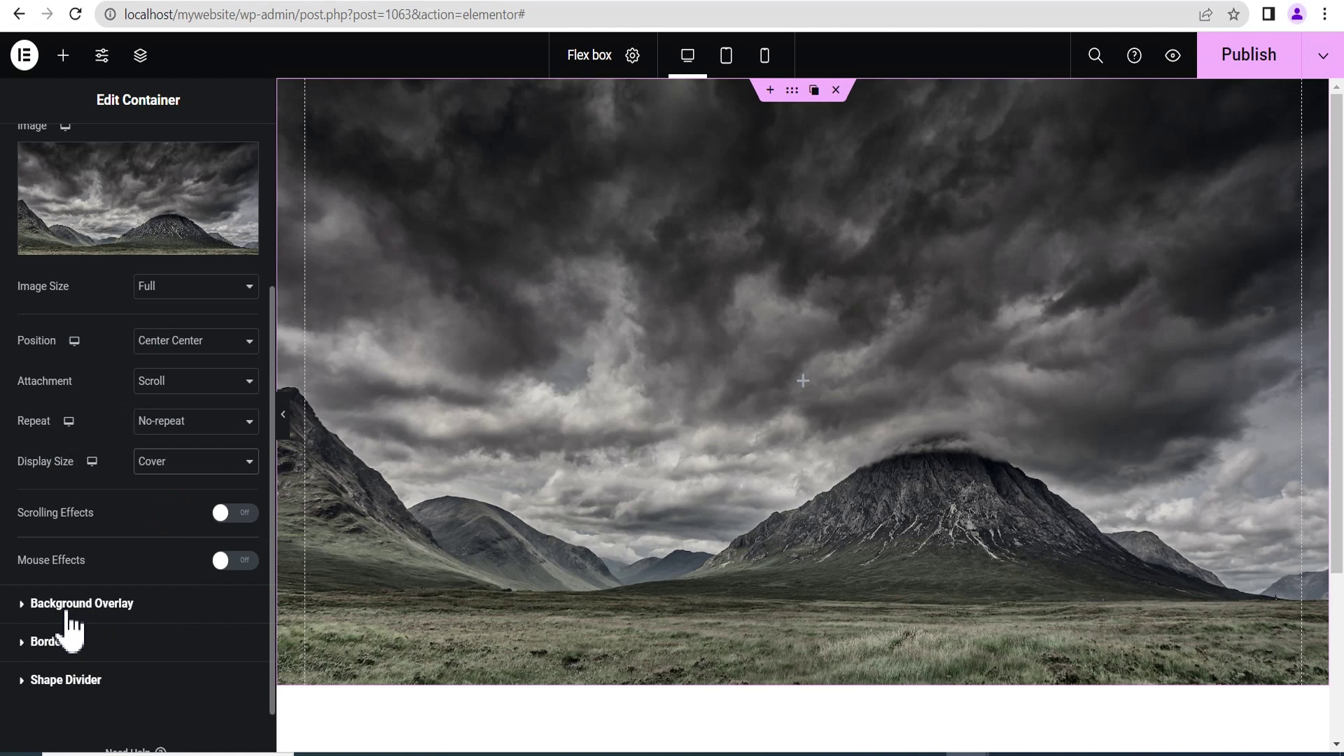
Add a classic background overlay to the container in black #000000 with an opacity of 0.7
left_click(117, 604)
left_click(222, 328)
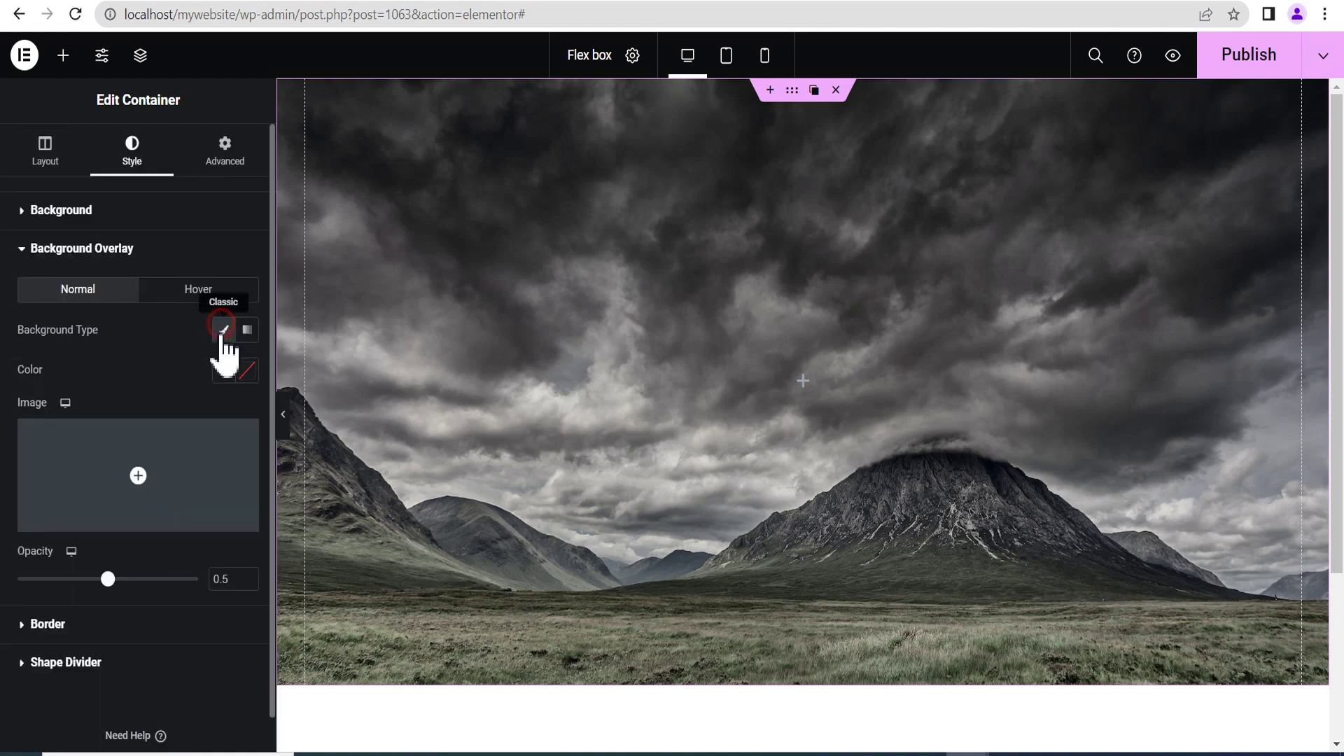
left_click(246, 370)
left_click(145, 599)
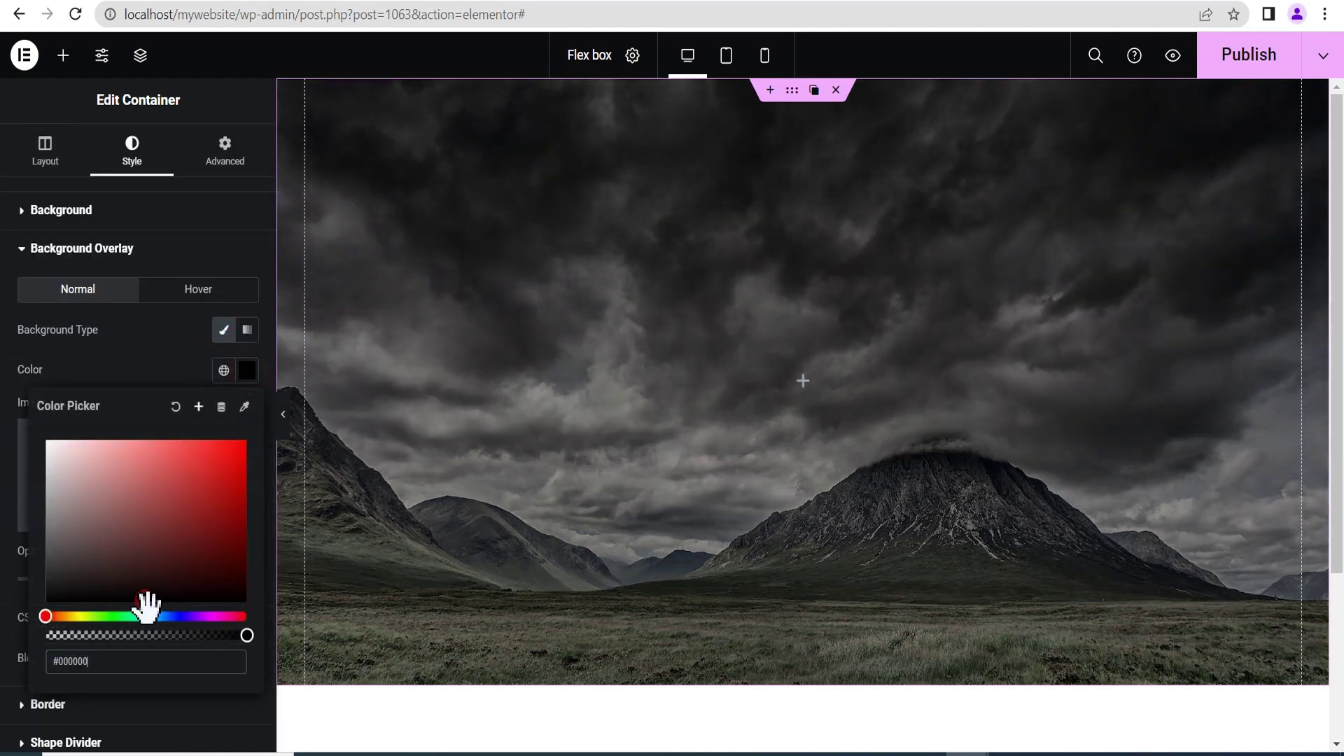
left_click(141, 366)
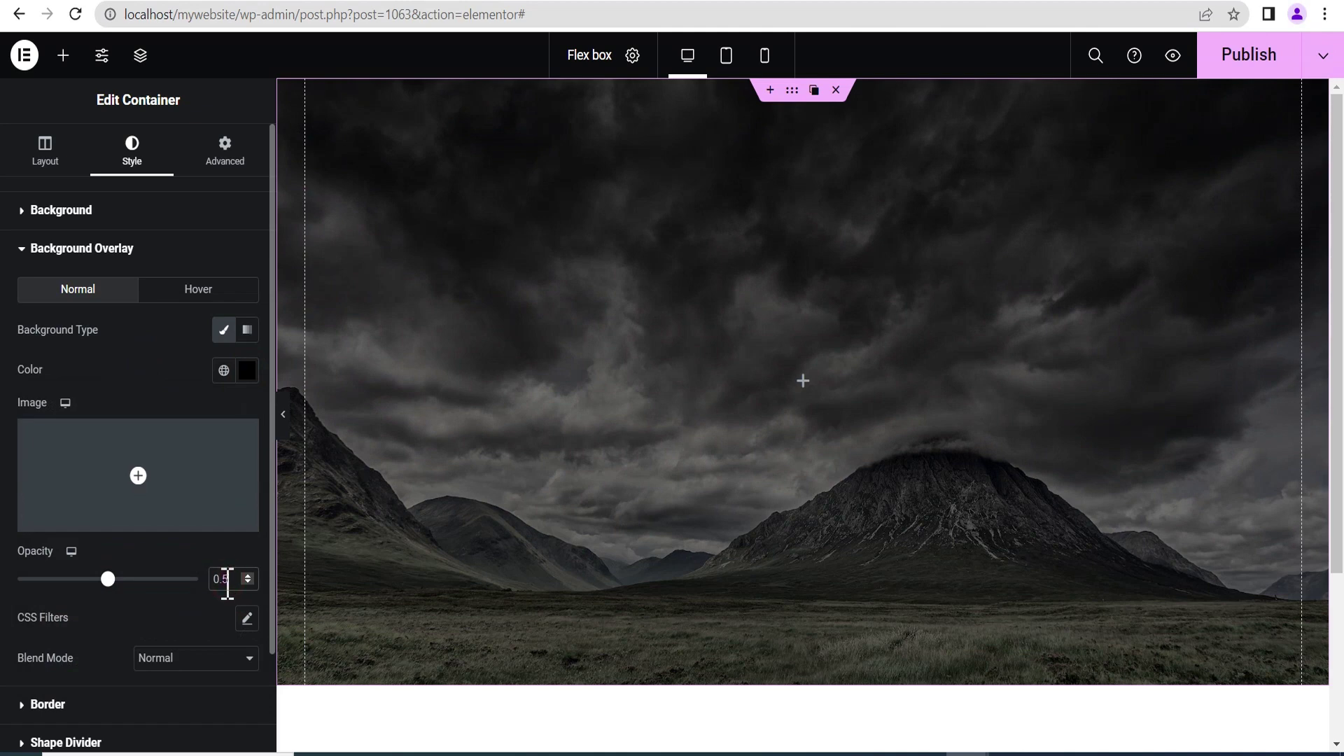
scroll(228, 586, "up", 2)
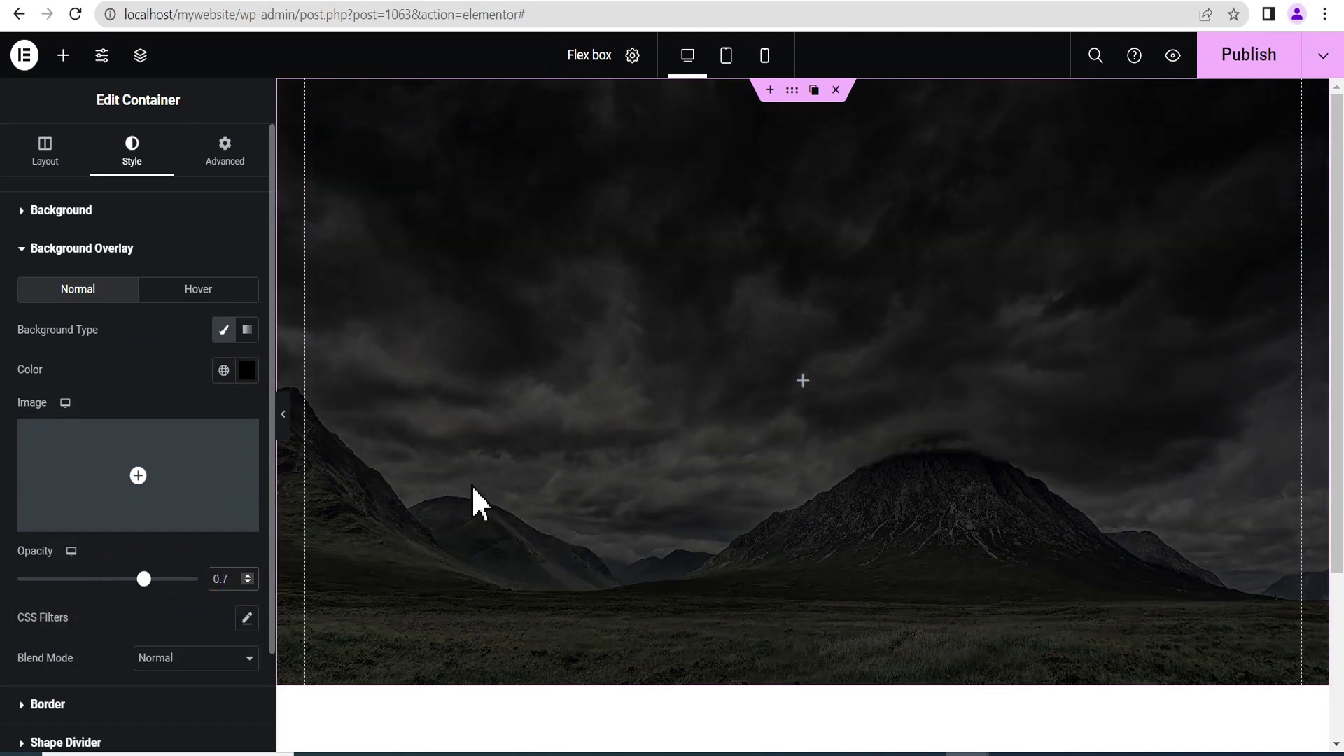
left_click(148, 360)
Insert a Heading widget into the container and title it "The Creative Arena"
left_click(802, 380)
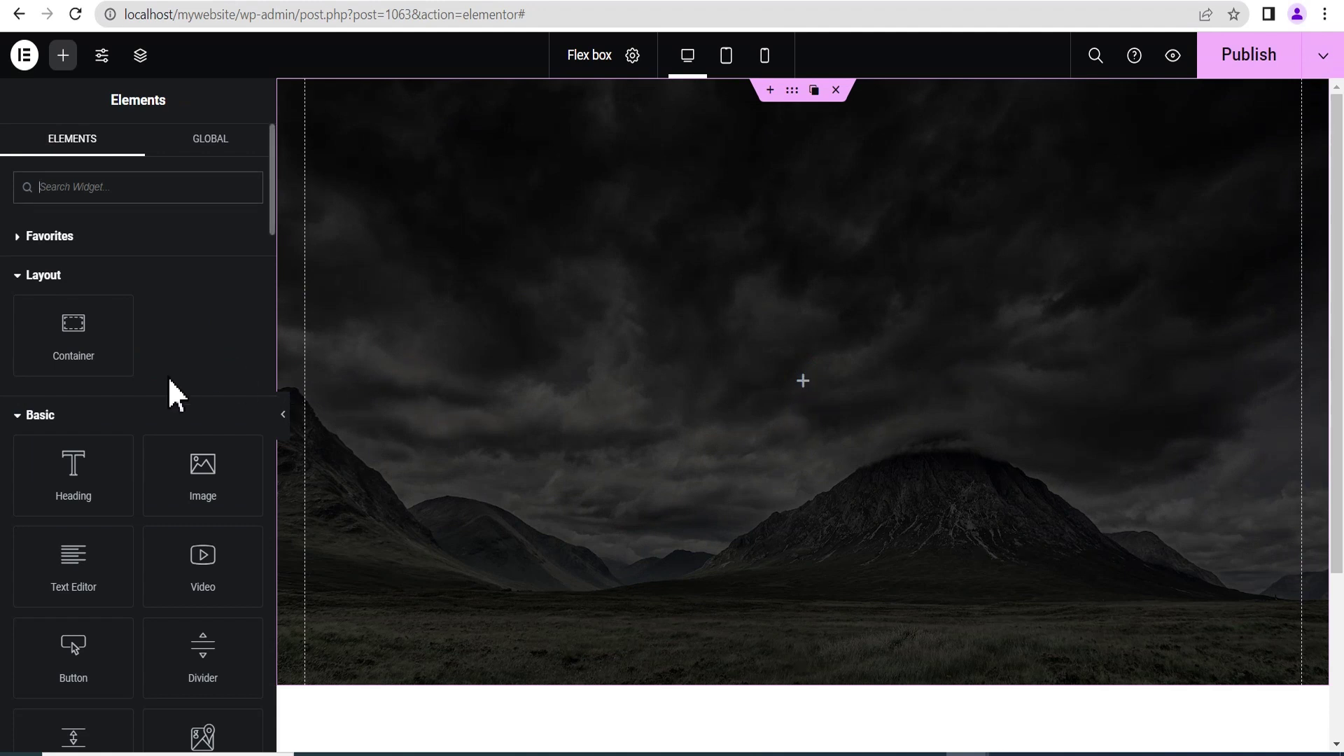
left_click_drag(71, 495, 777, 398)
left_click_drag(183, 271, 40, 280)
left_click_drag(170, 273, 14, 278)
type("The Creatr")
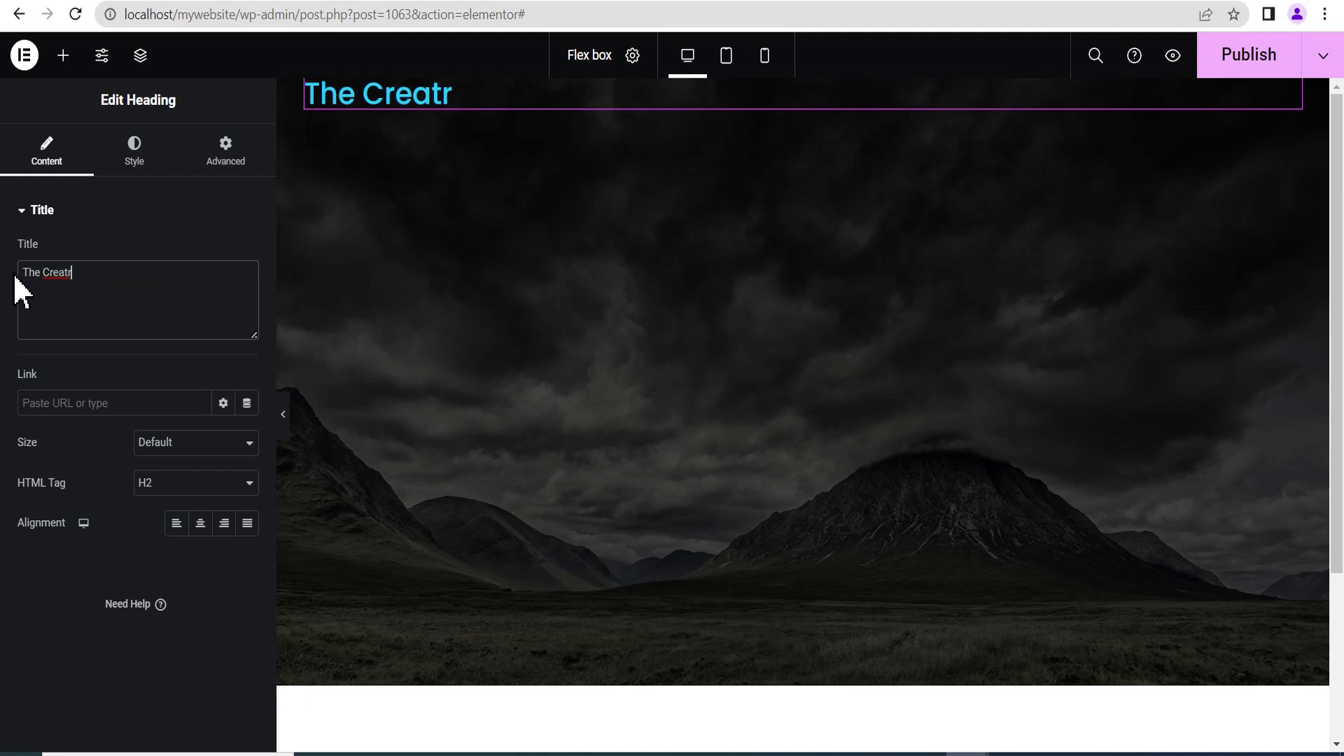
type("ve Arne")
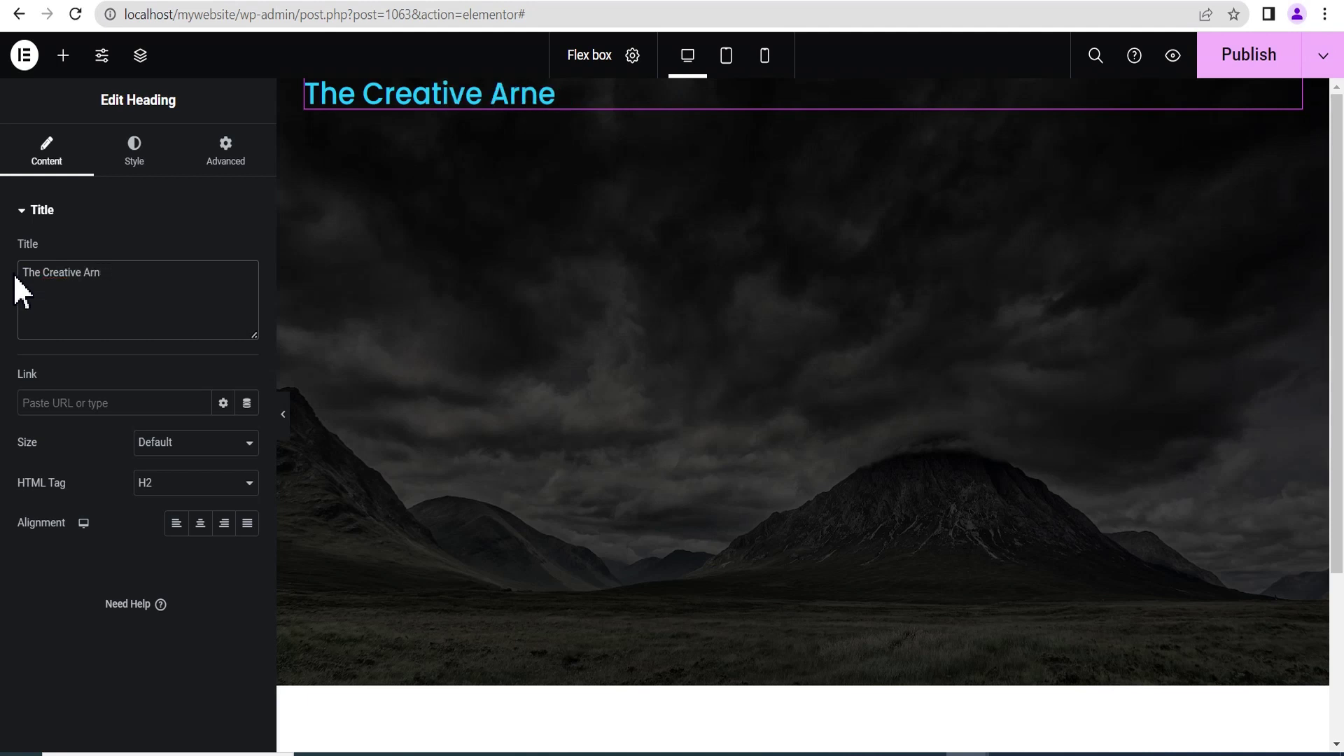
key("BackSpace")
key("BackSpace")
type("rena")
Set the text color of the "The Creative Arena" heading to orange #FFA500
left_click(134, 148)
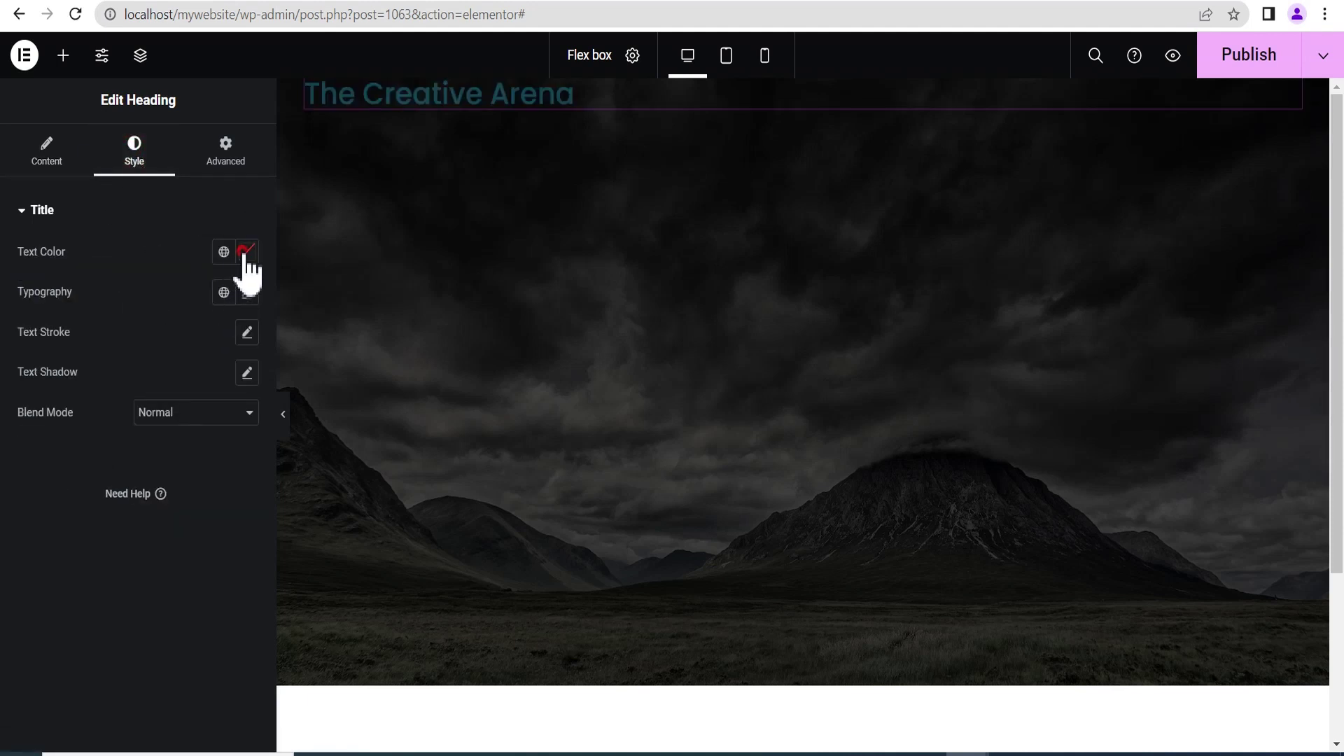
left_click(246, 251)
left_click_drag(46, 498, 67, 500)
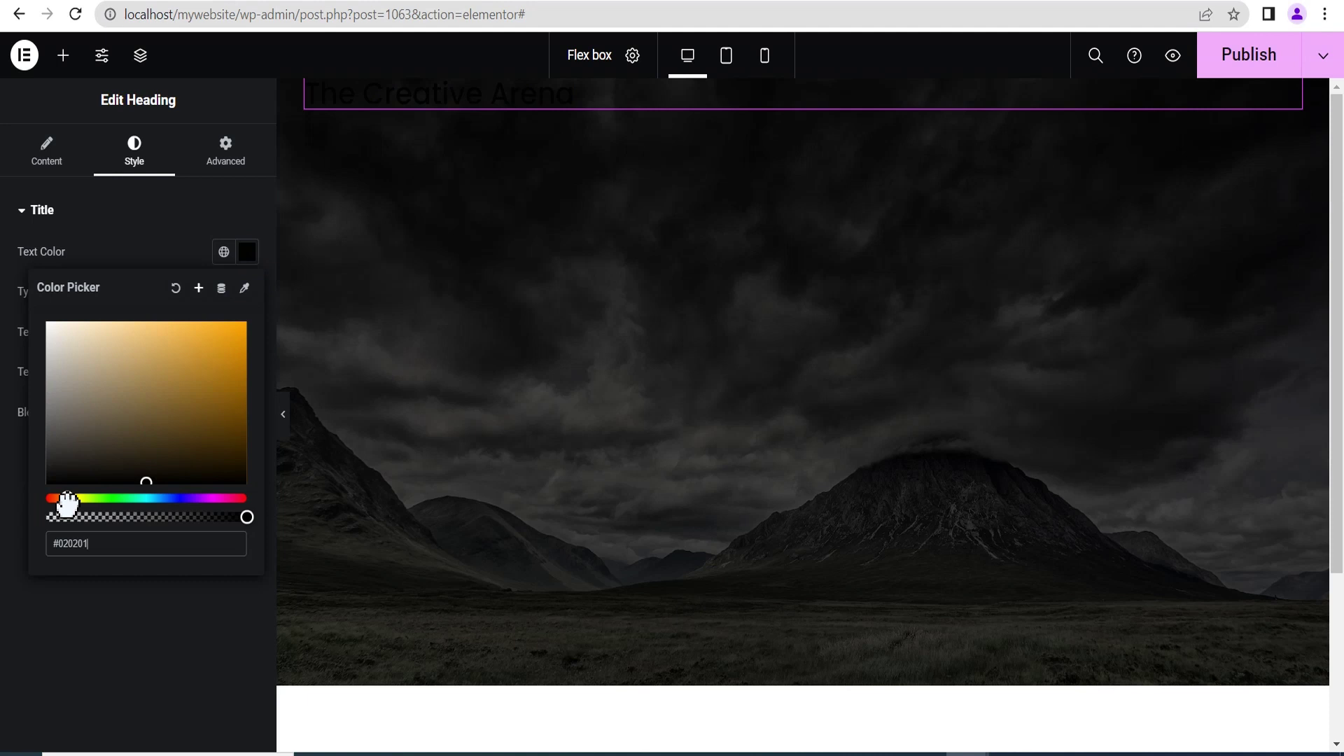
left_click_drag(148, 479, 266, 314)
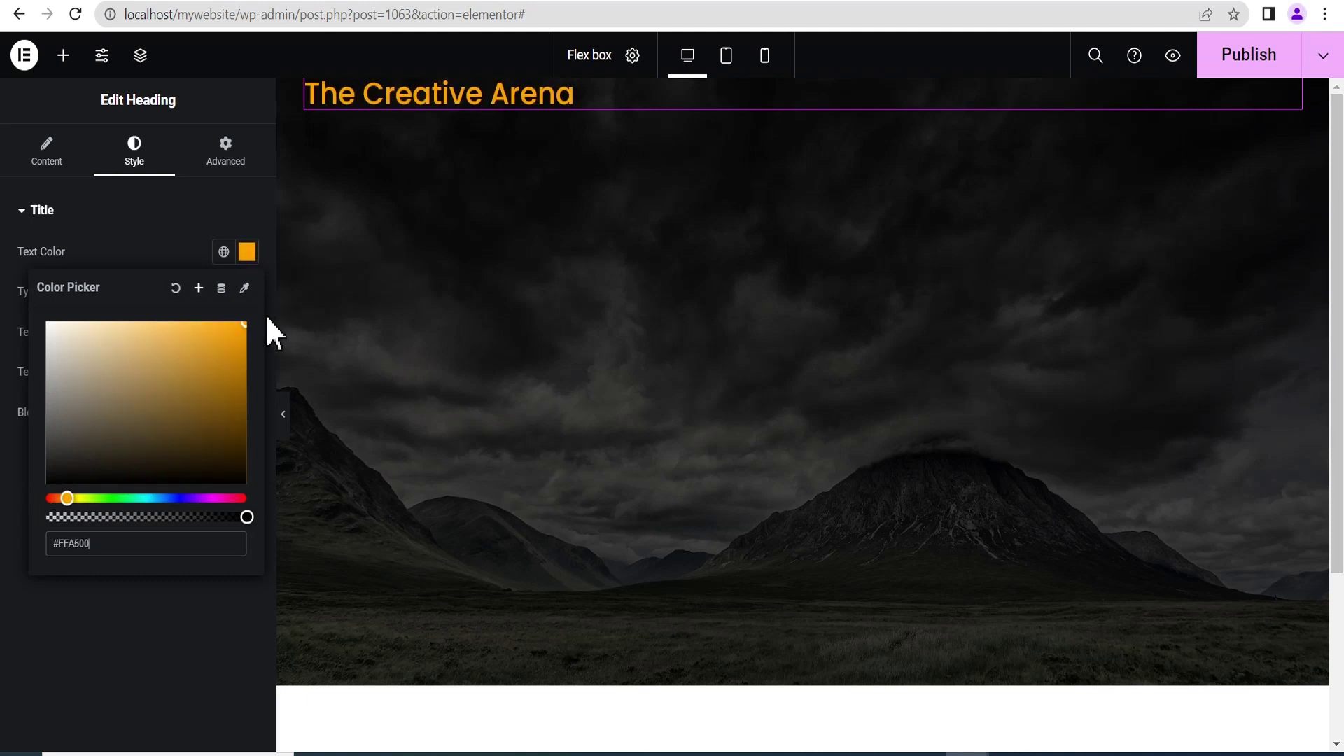
left_click(150, 231)
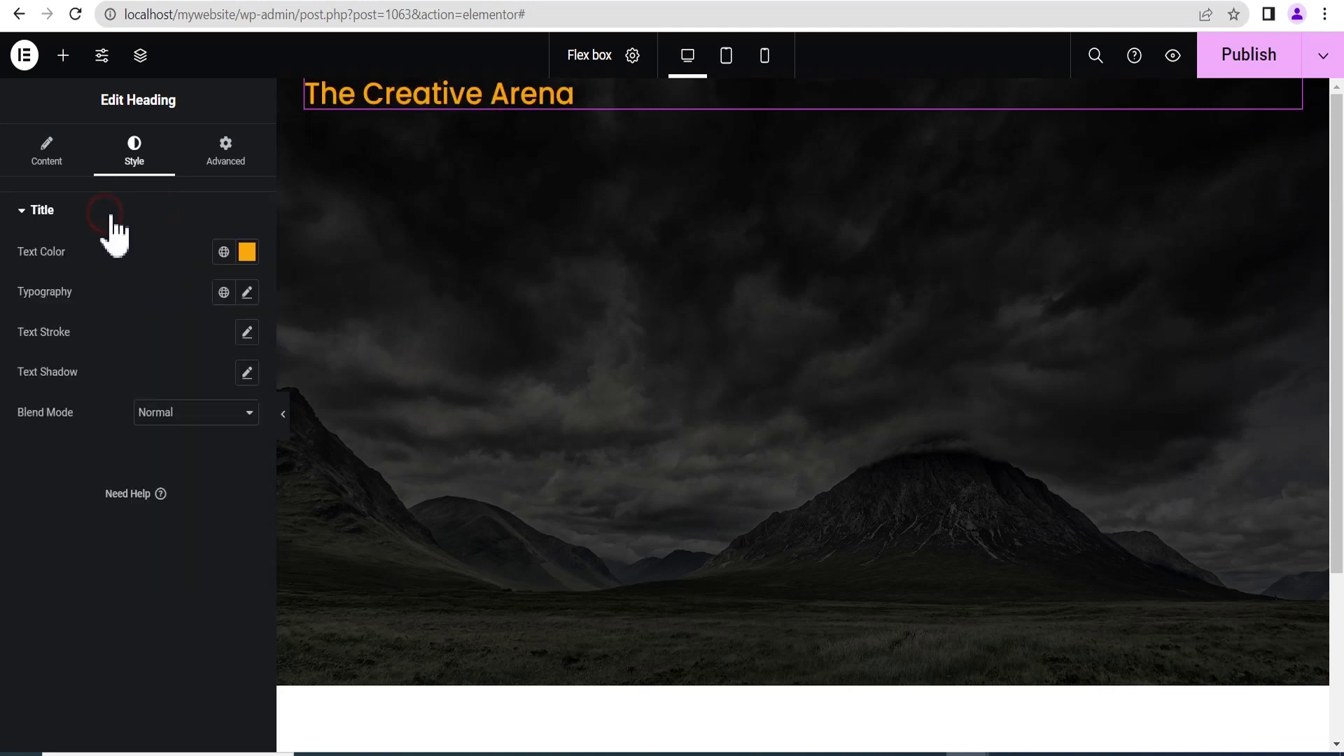
Set the font size of the "The Creative Arena" heading to 50 px
left_click(246, 293)
left_click_drag(31, 442, 70, 442)
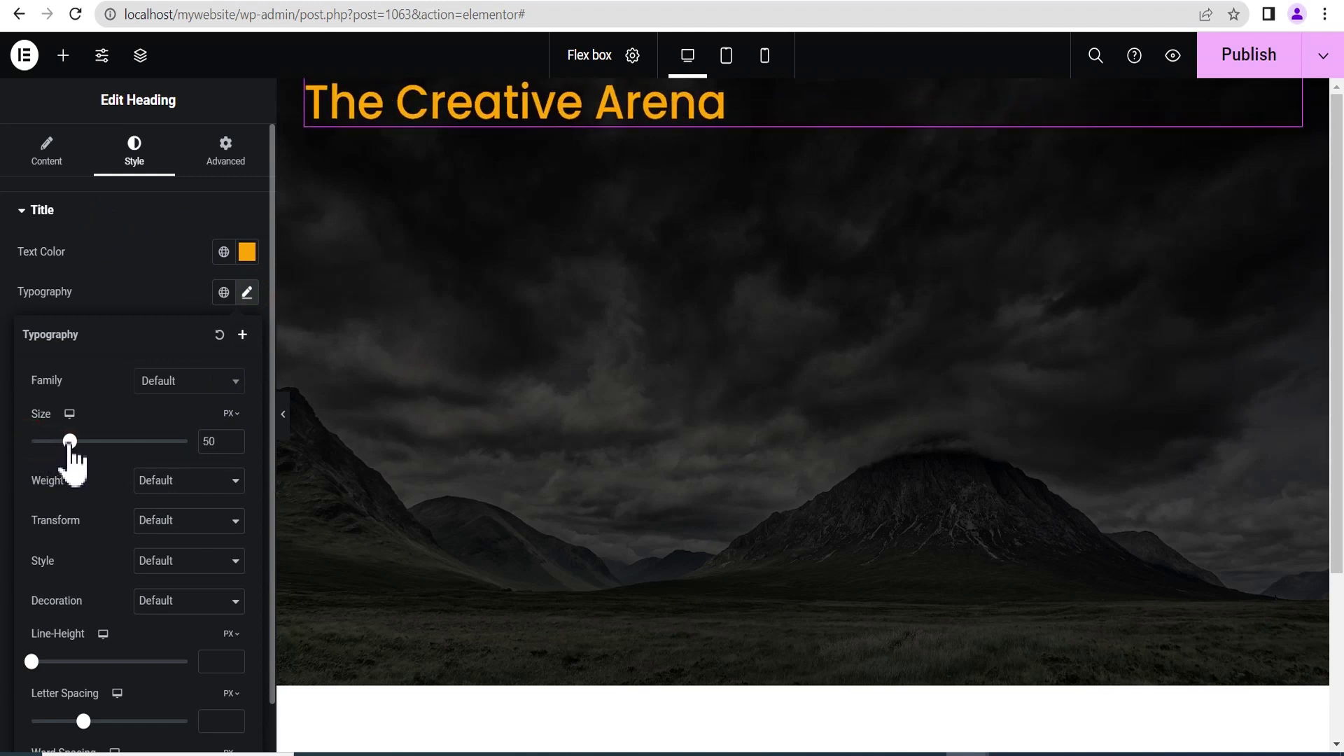
left_click(140, 245)
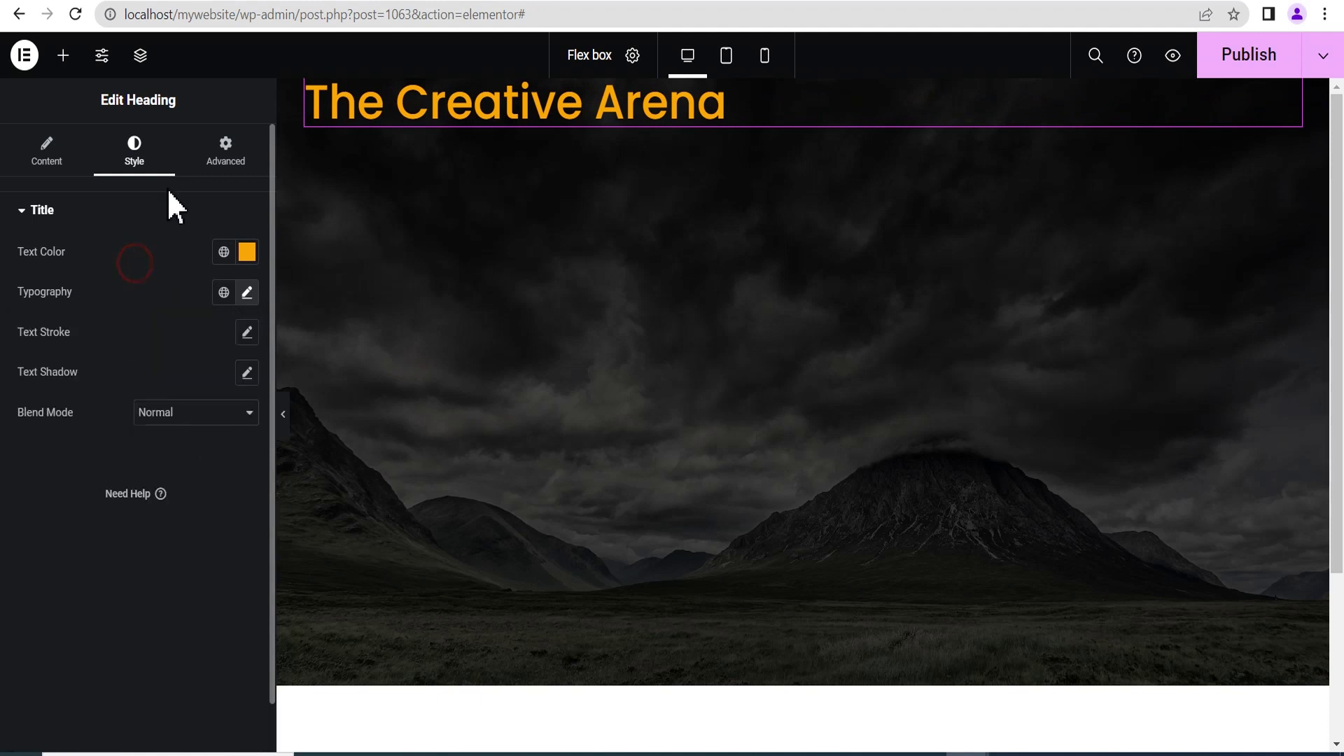
Insert a second Heading widget below "The Creative Arena" and set its HTML tag to H3
left_click(63, 56)
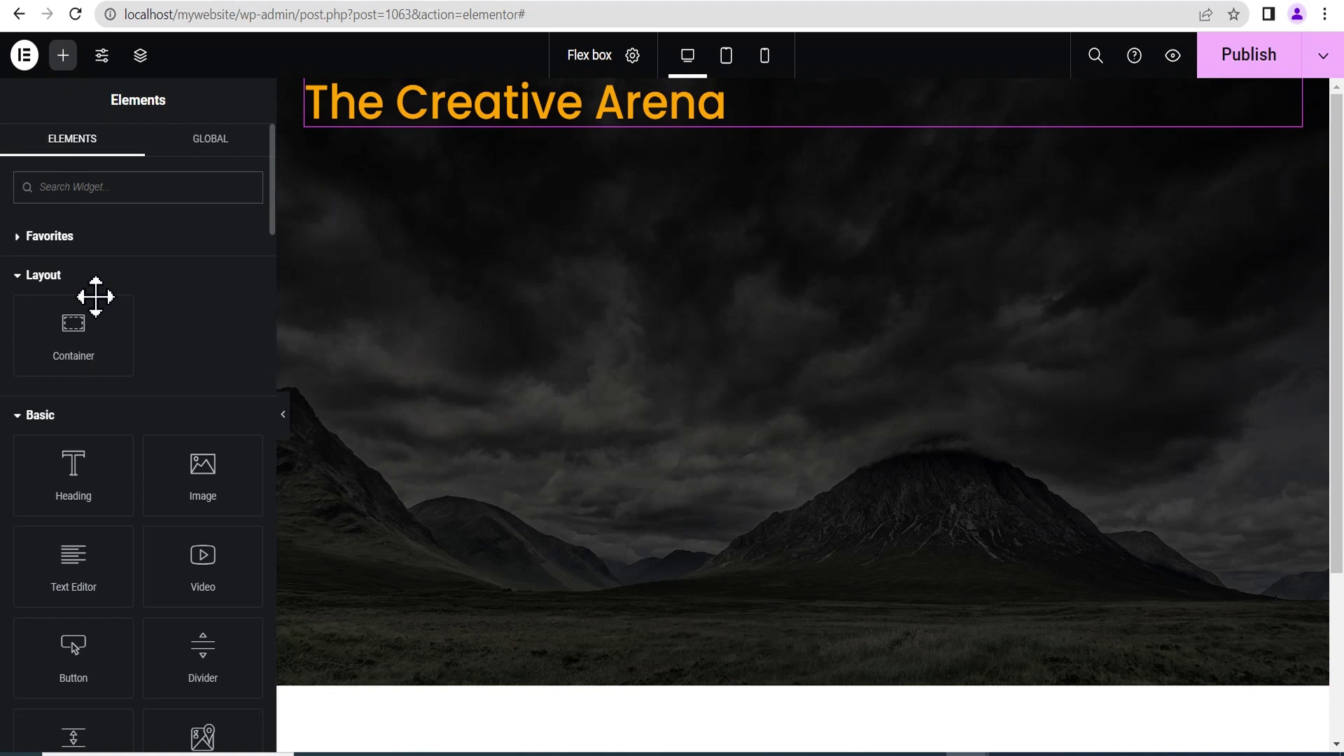
left_click_drag(96, 486, 556, 175)
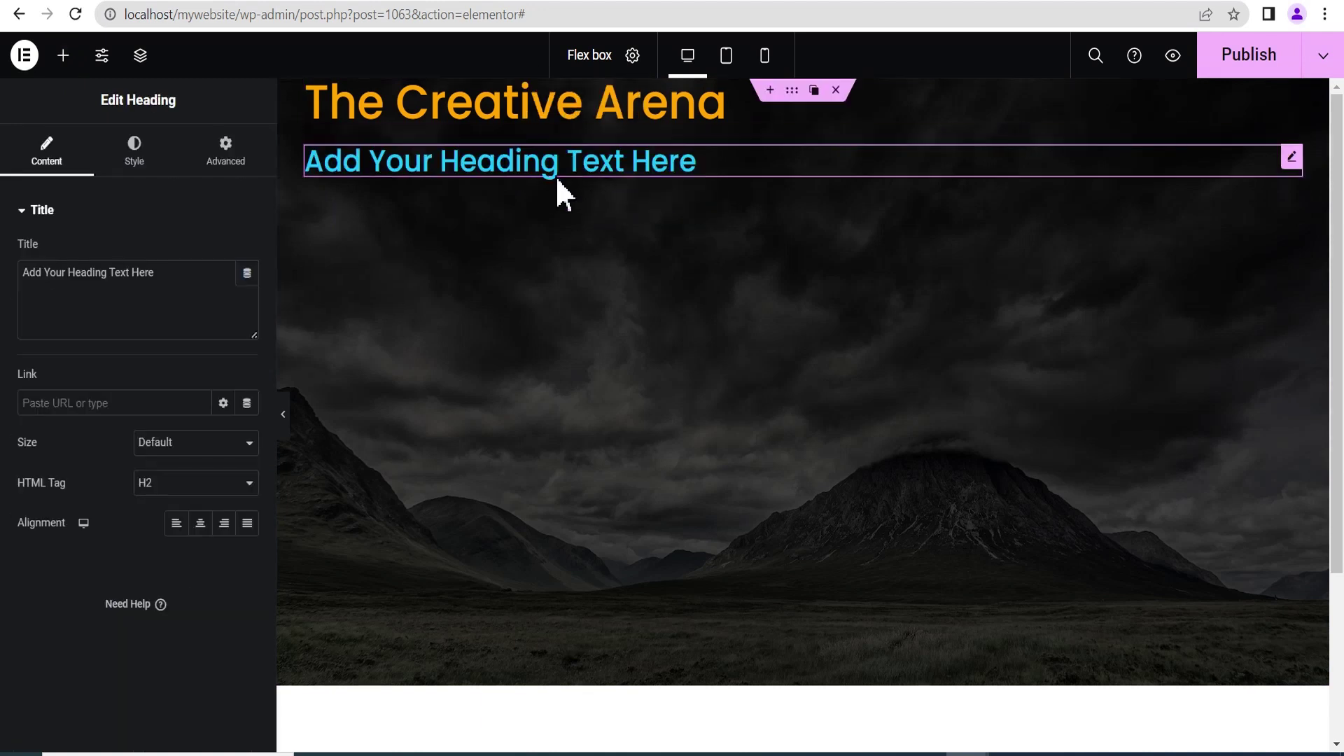
left_click(163, 484)
left_click(155, 534)
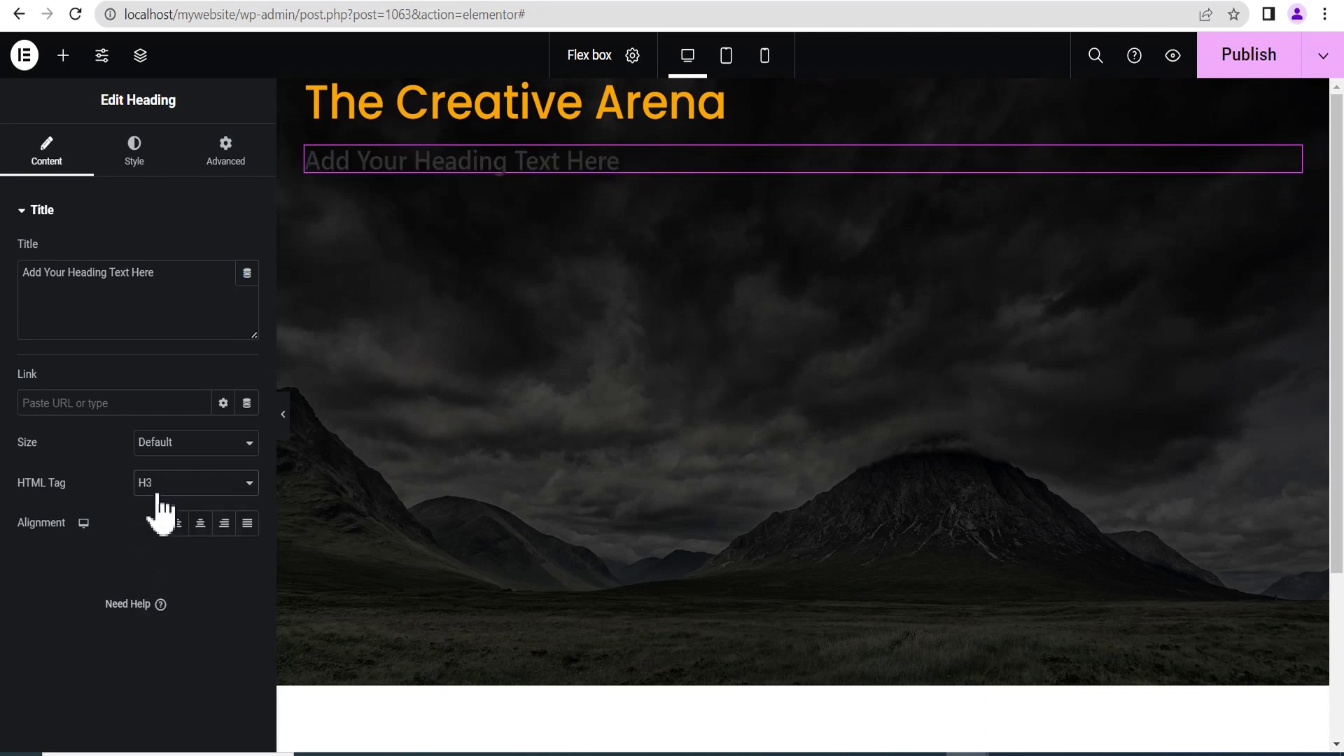
Set the text color of the second heading to white
left_click(131, 151)
left_click(247, 251)
mouse_move(140, 469)
left_mouse_down()
mouse_move(144, 480)
mouse_move(30, 339)
left_mouse_up()
left_click(108, 238)
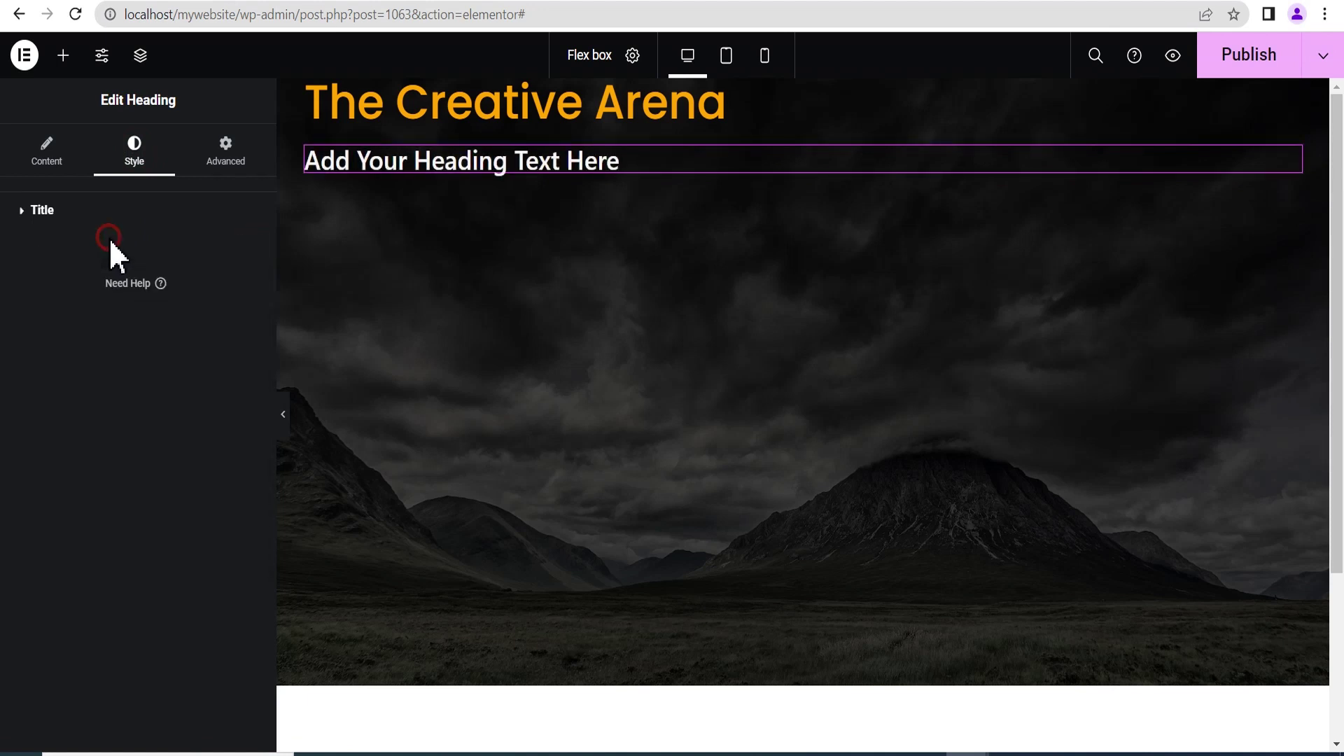
Change the second heading's title to "A Home For All Creatives"
left_click(47, 160)
left_click_drag(168, 277, 4, 287)
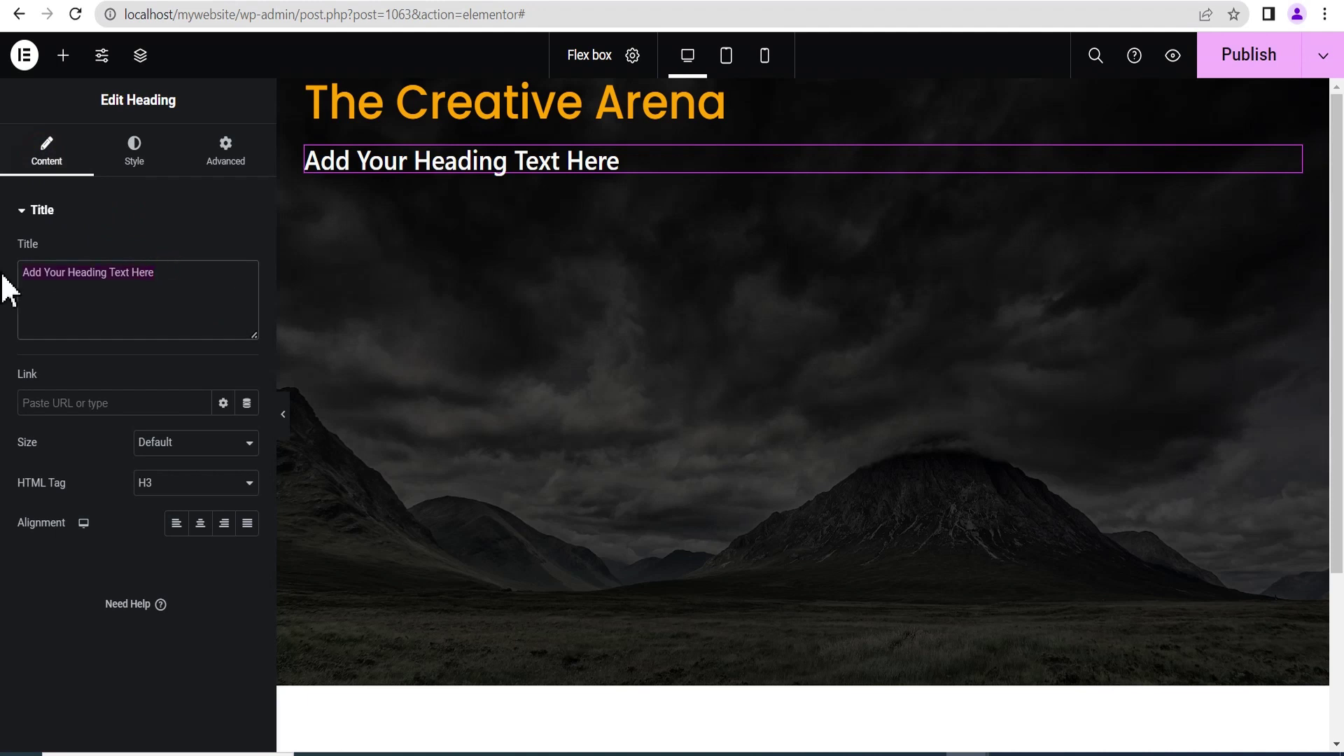
type("A H")
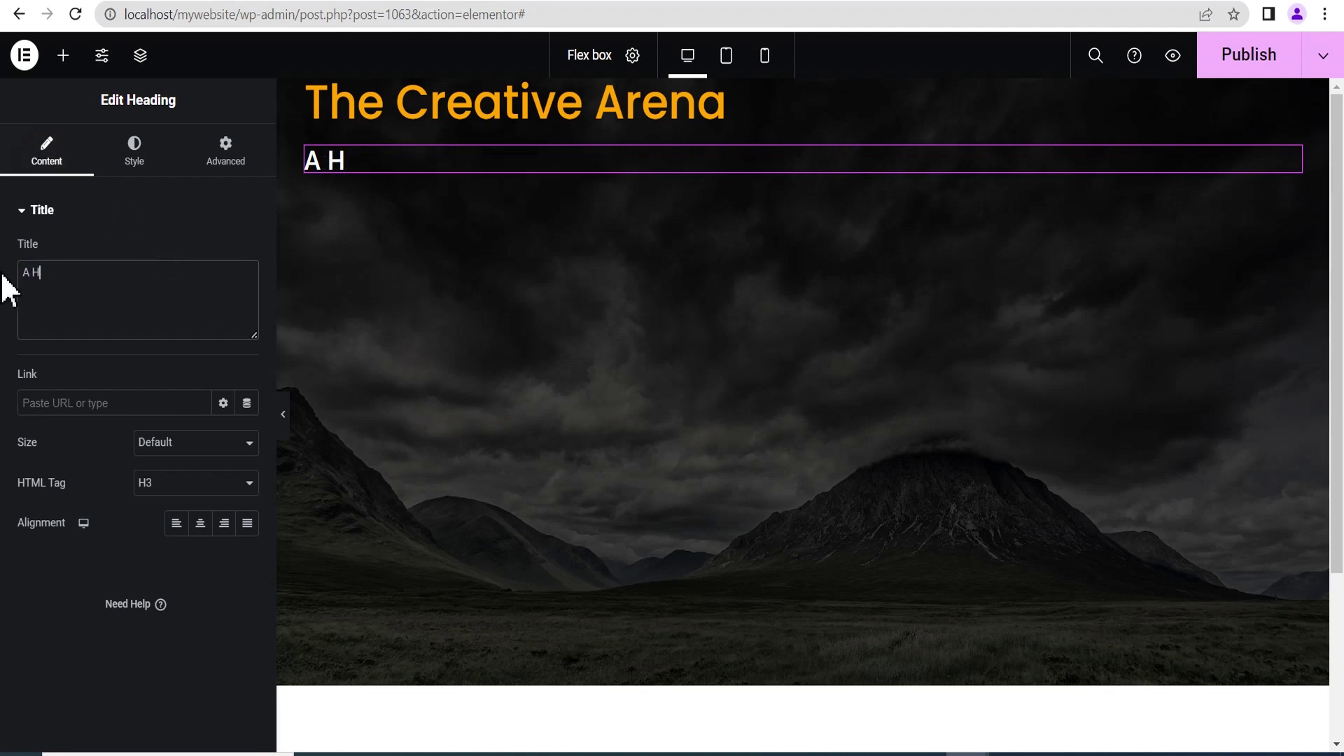
type("ome For All Creatives")
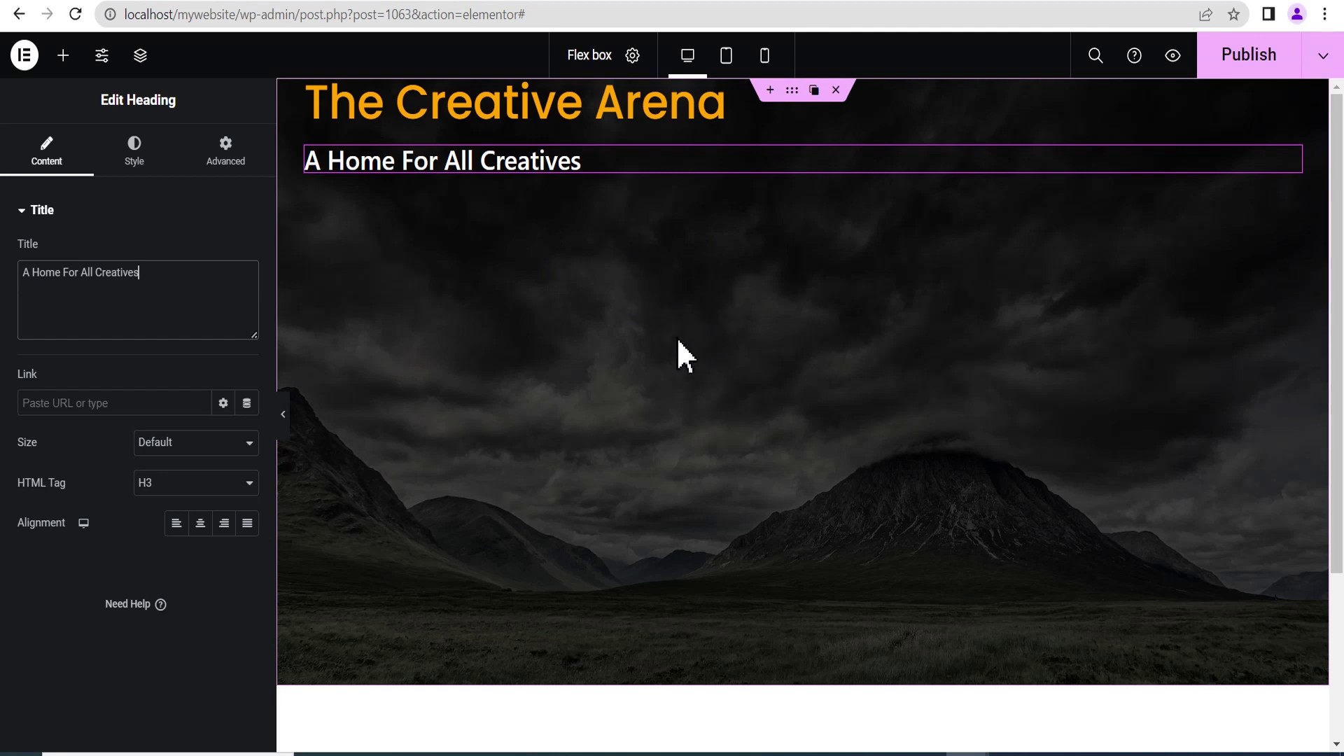
Duplicate the "A Home For All Creatives" heading twice in the container and delete both copies
left_click(791, 93)
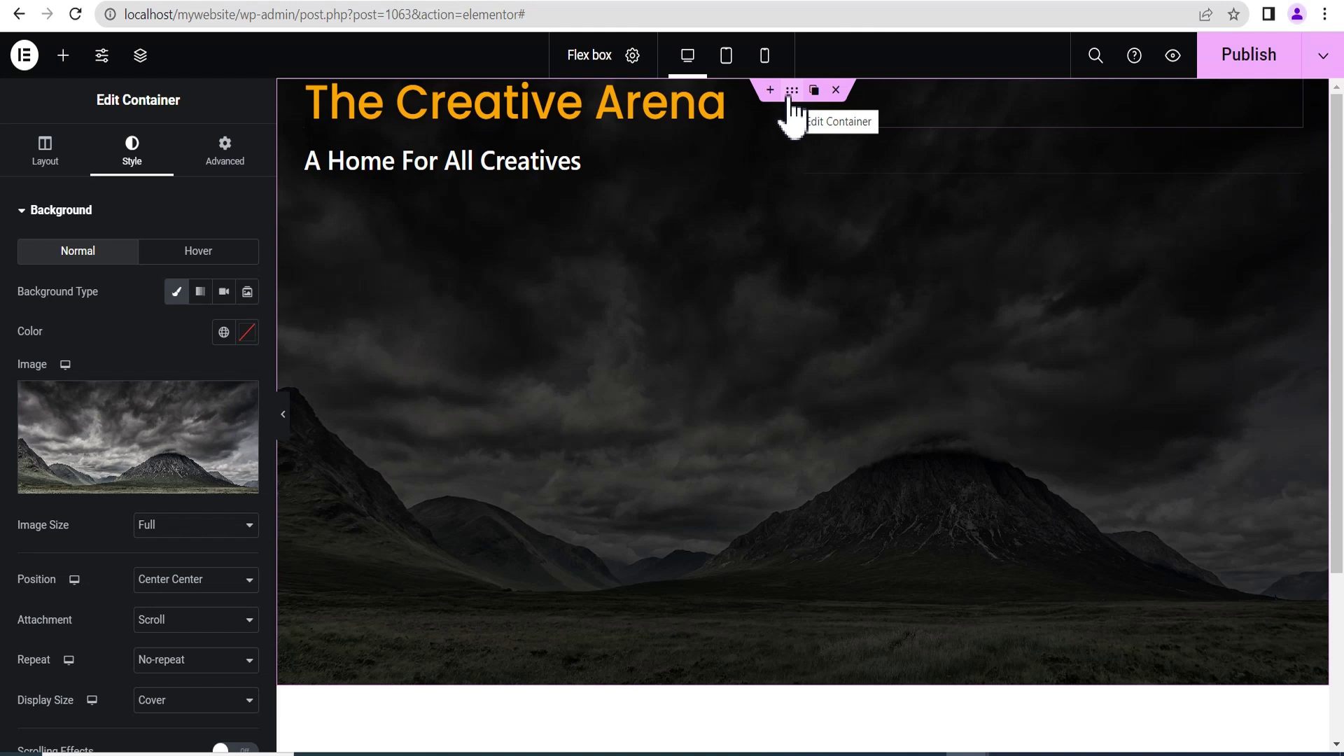
left_click(44, 159)
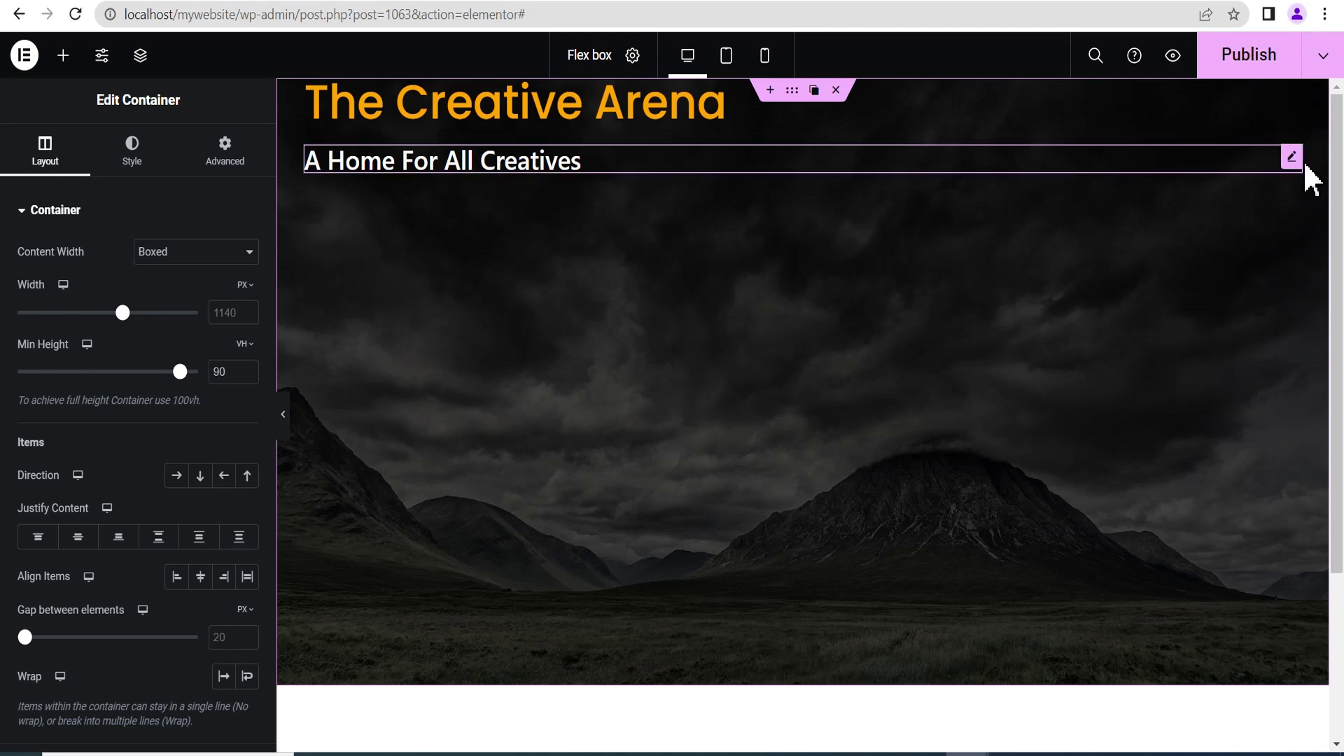
left_click(1269, 157)
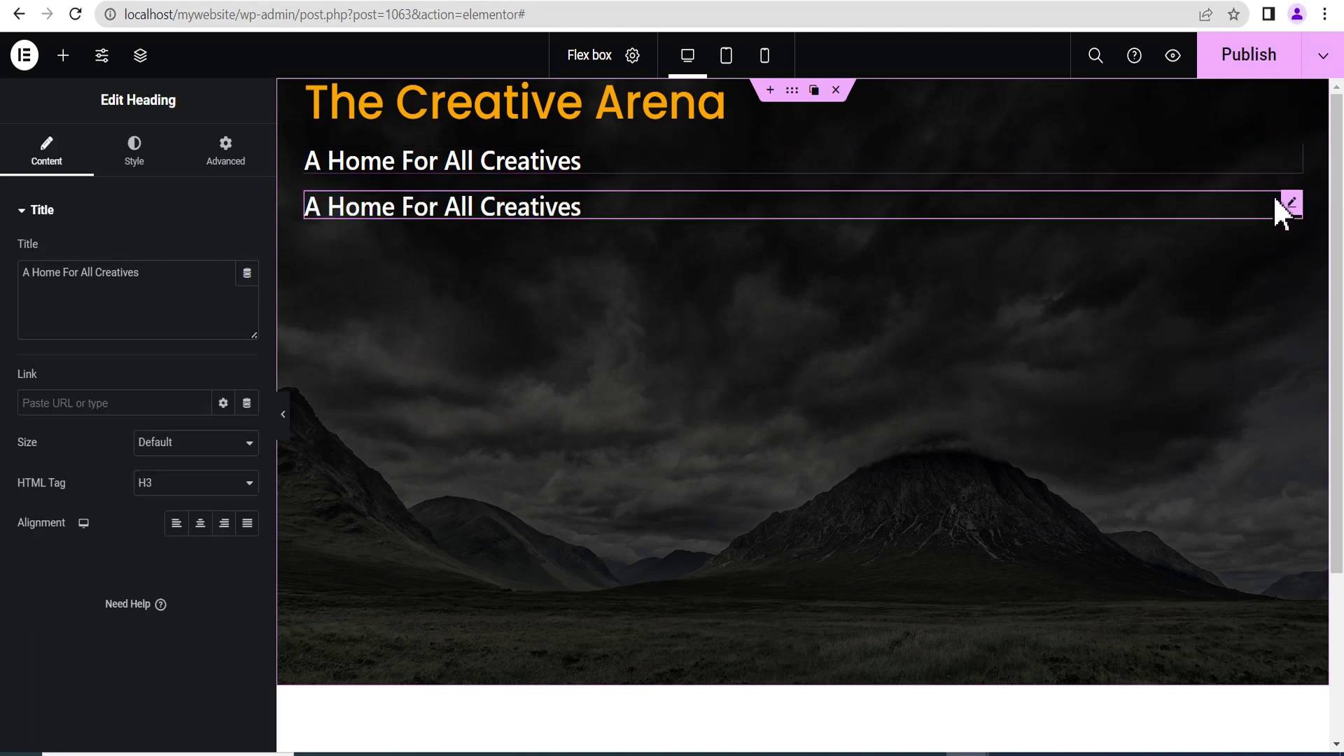
left_click(1270, 202)
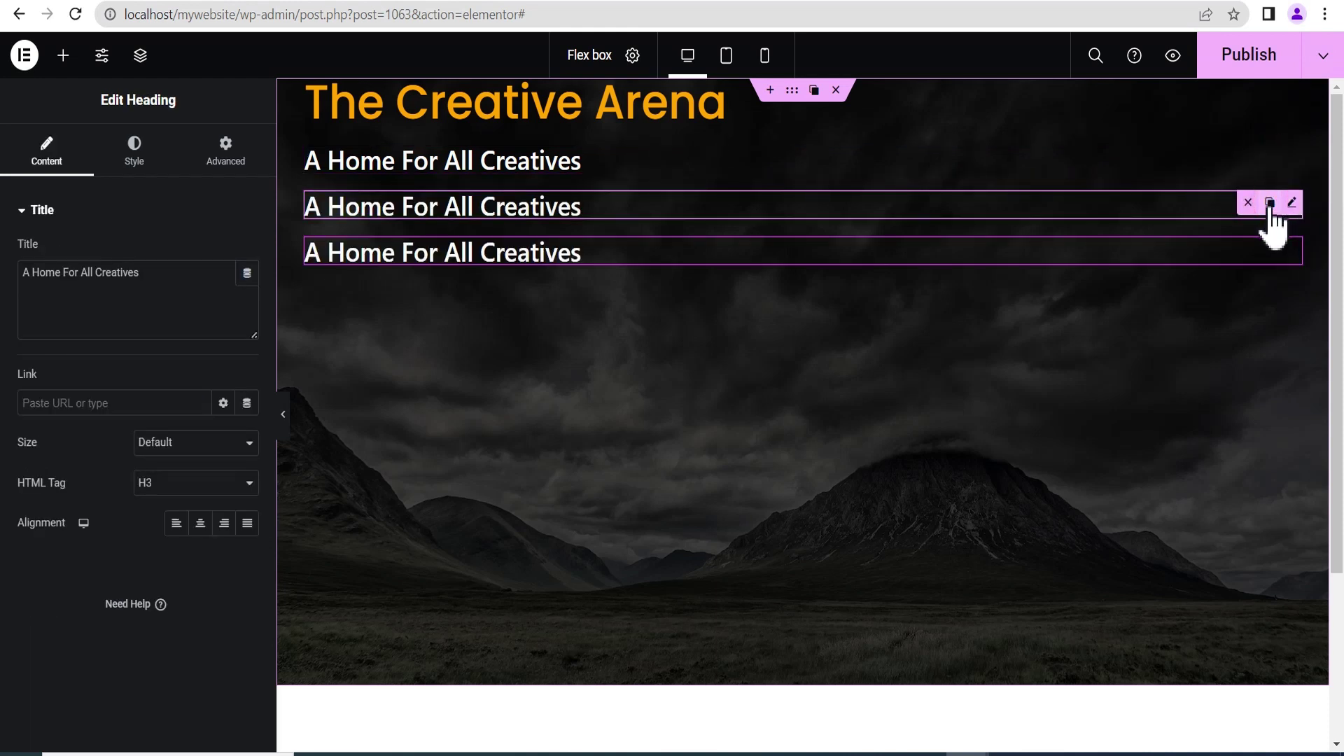
left_click(1248, 203)
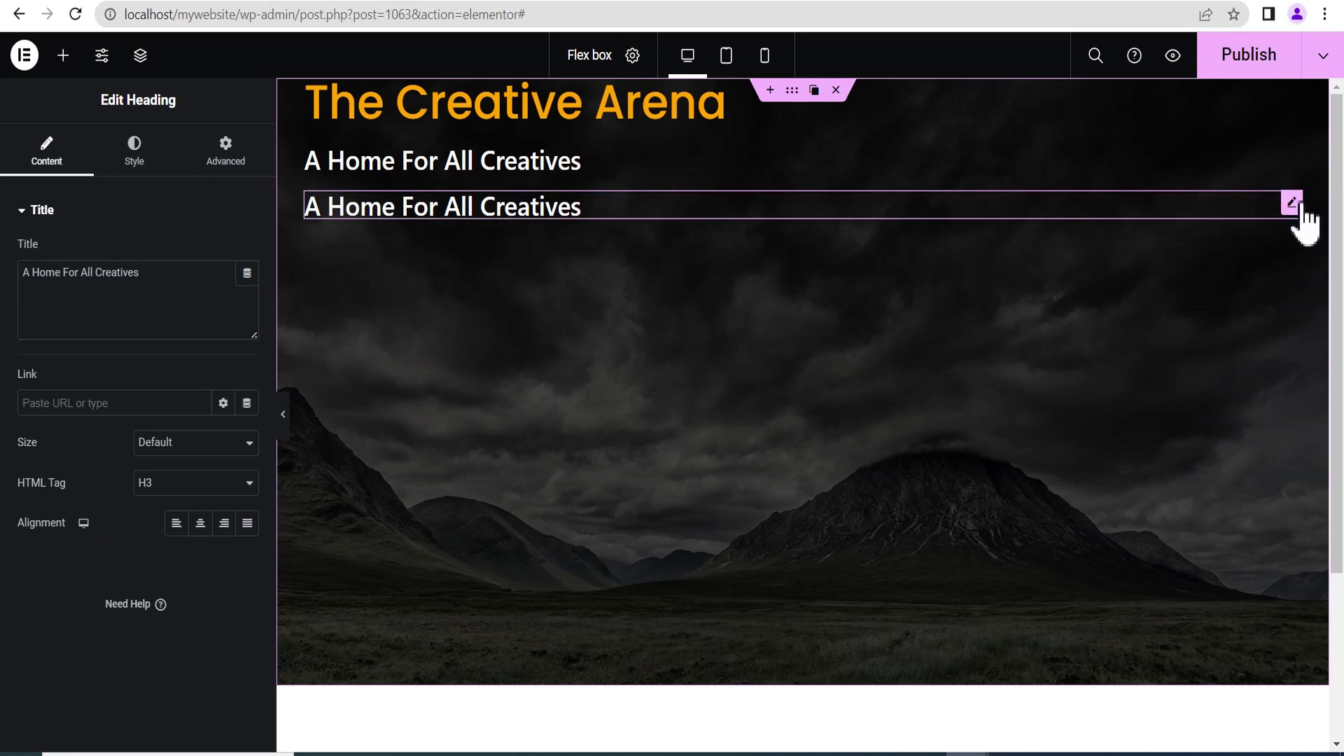
left_click(1249, 203)
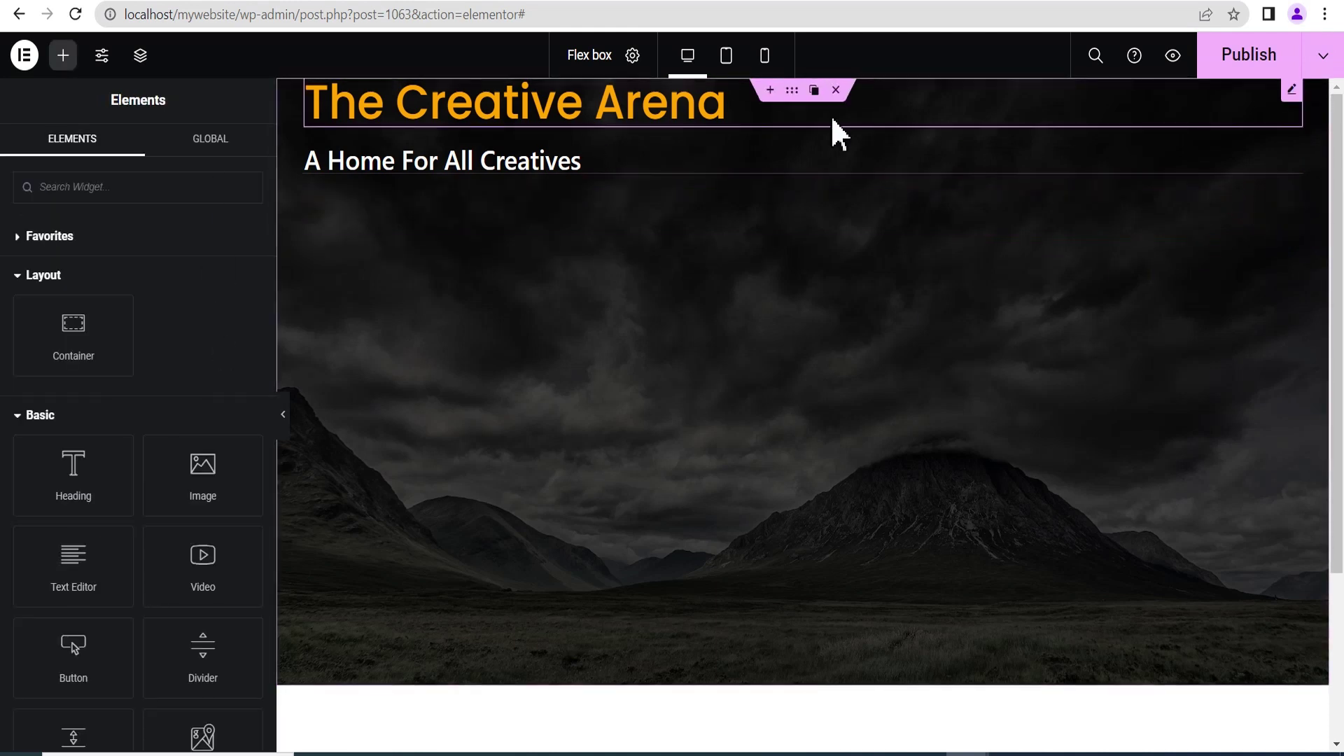
Try the container's row direction with a temporary copy of the "A Home For All Creatives" heading, ending back in a column layout
left_click(788, 92)
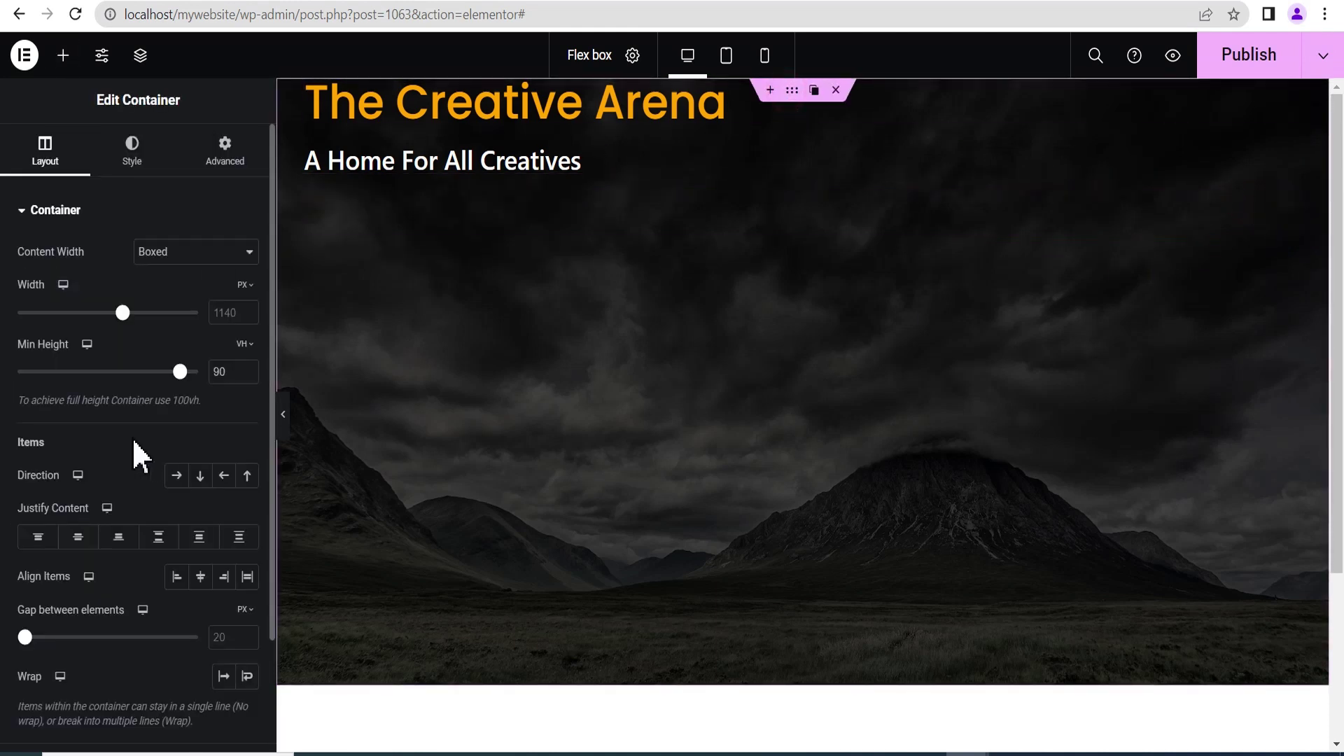
left_click(176, 475)
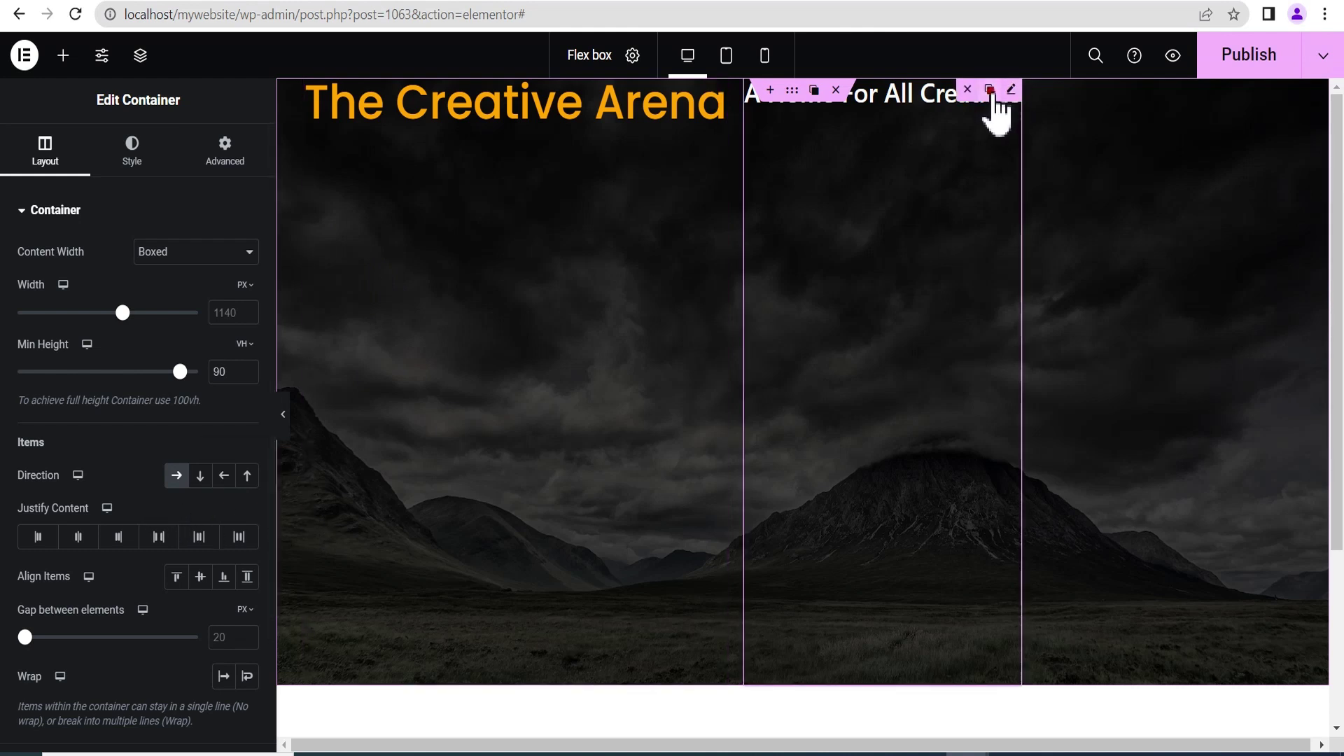
left_click(990, 91)
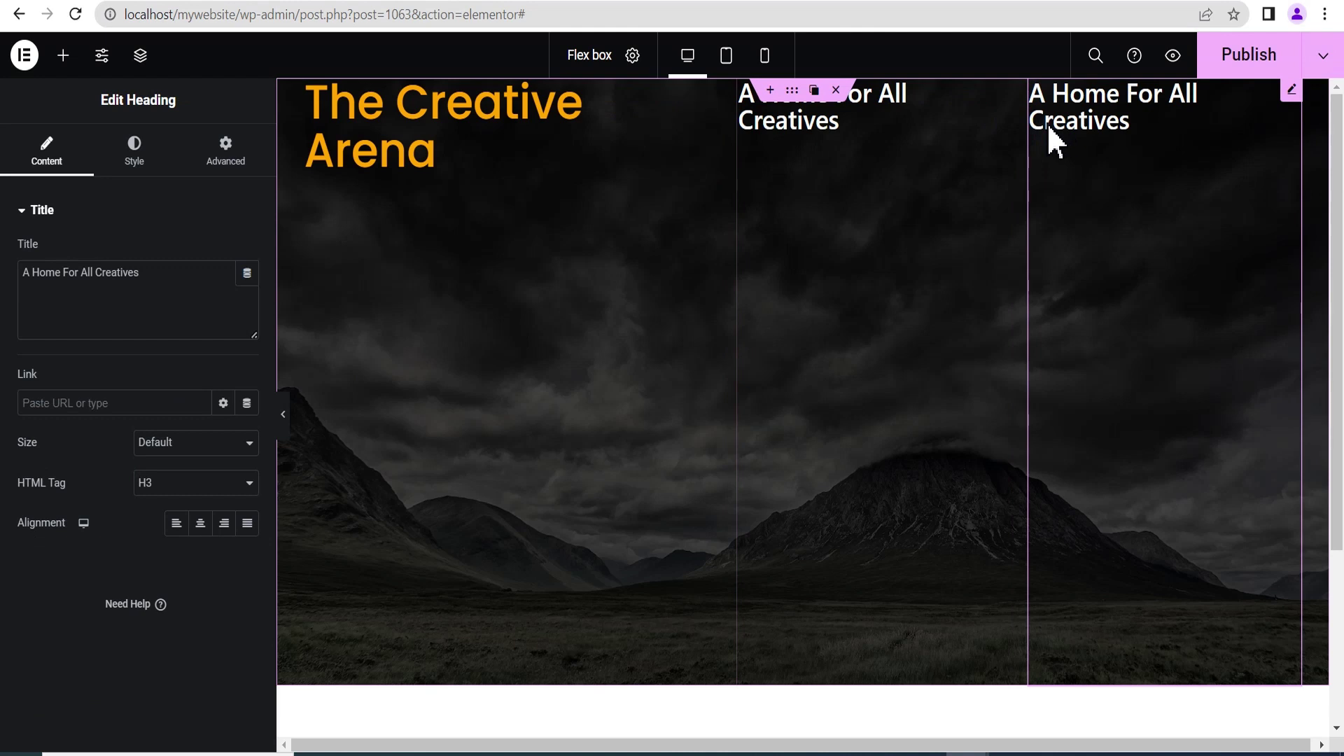
mouse_move(1287, 112)
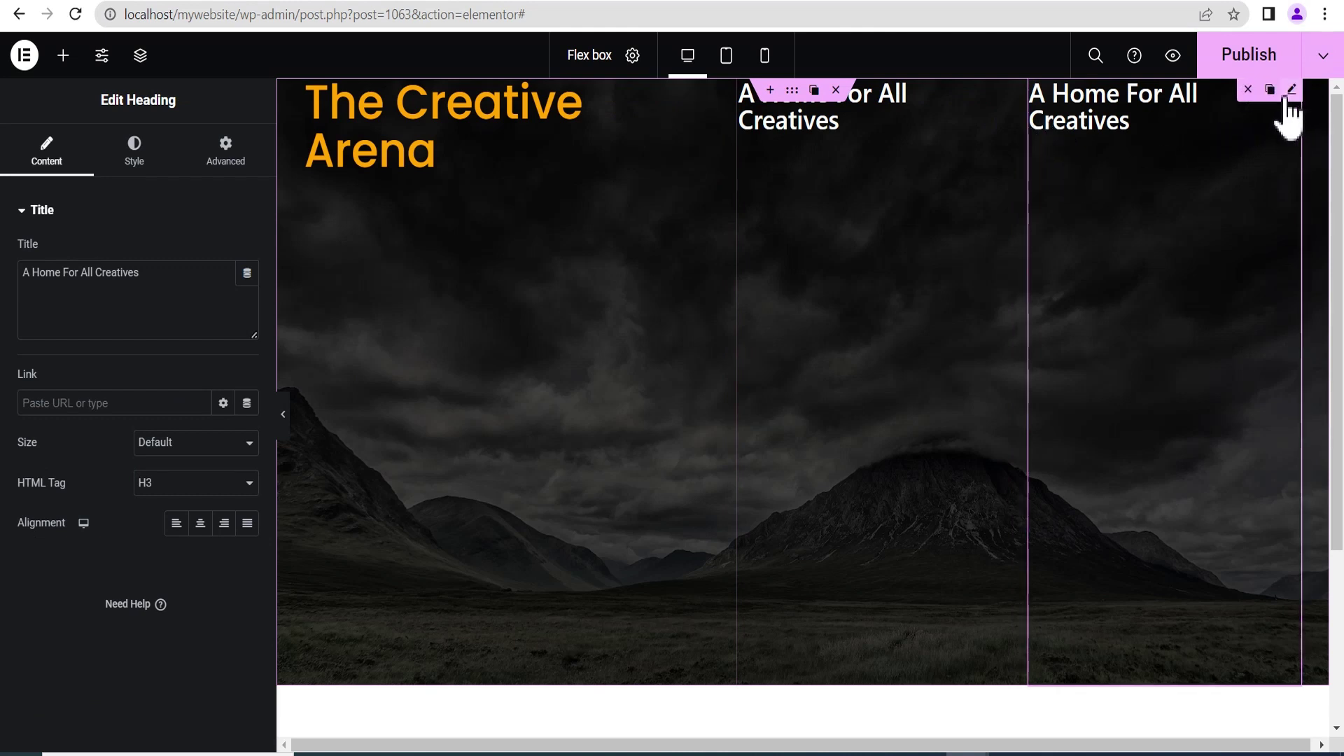
left_click(1248, 90)
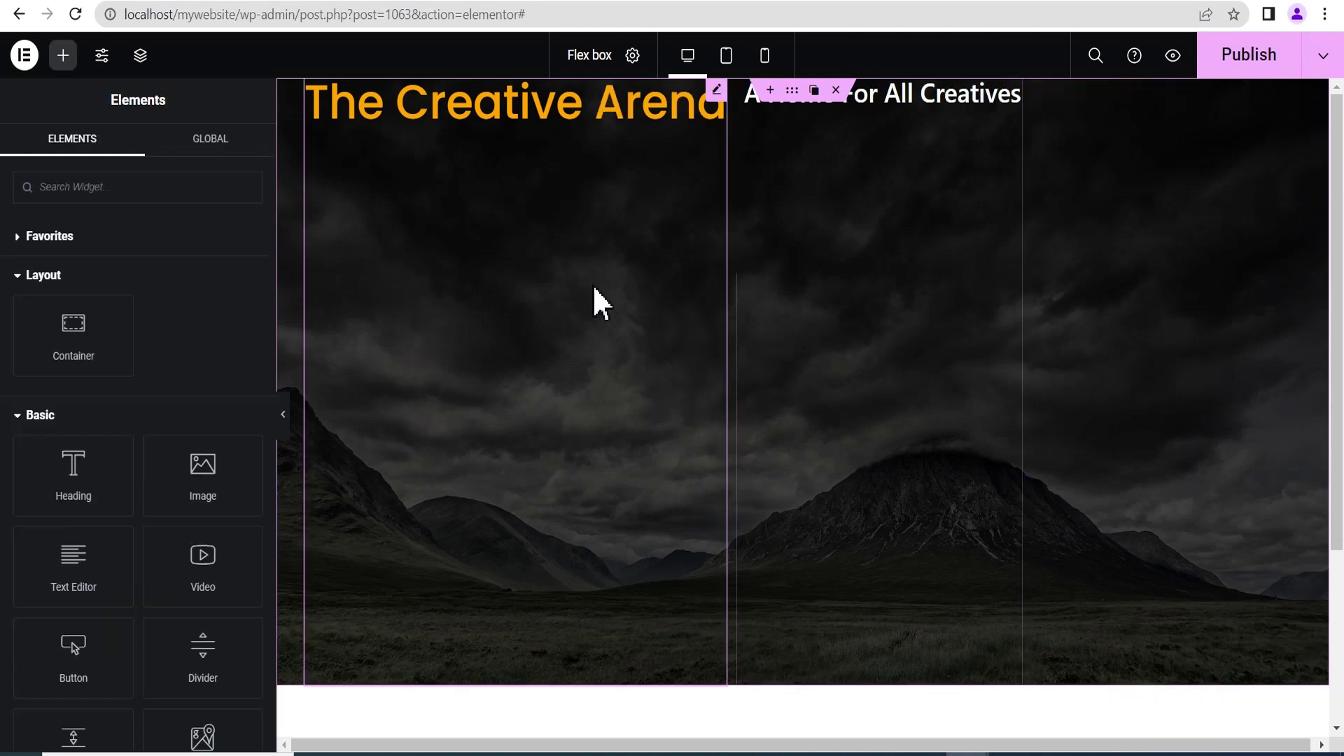
left_click(791, 91)
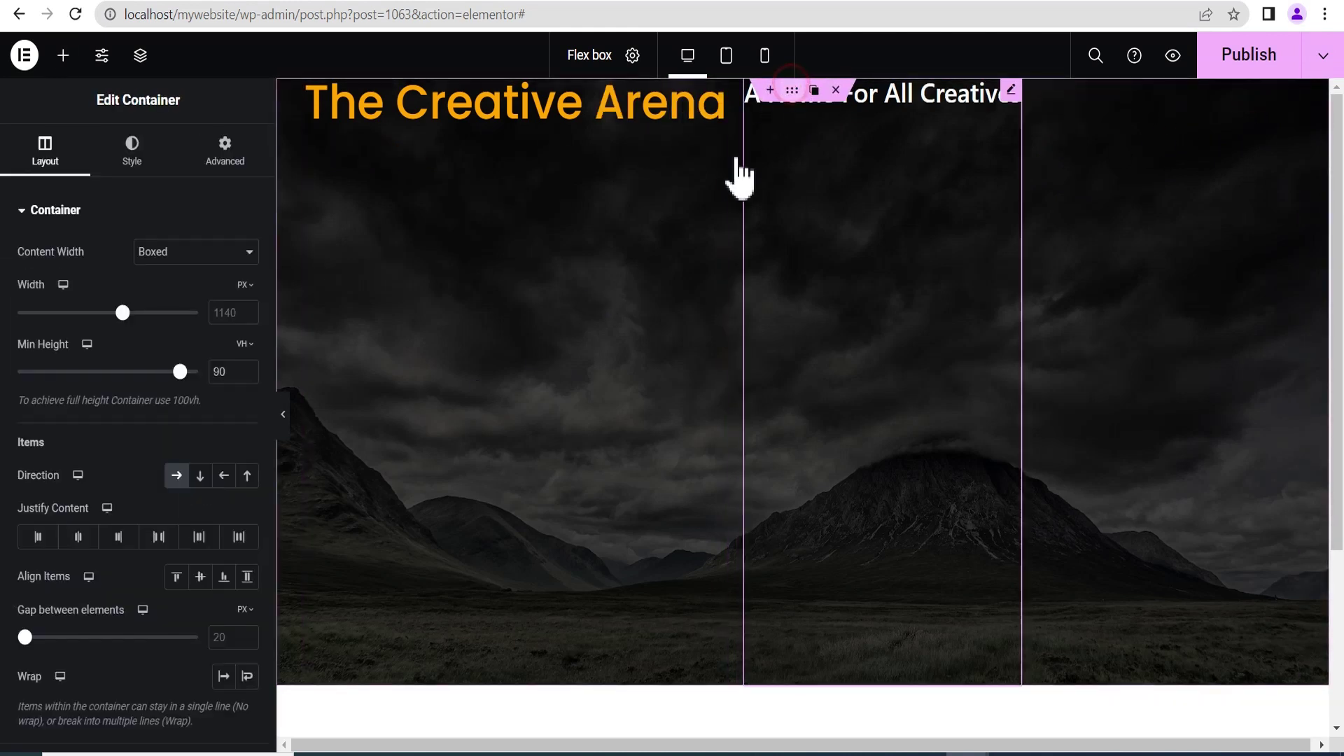
left_click(200, 476)
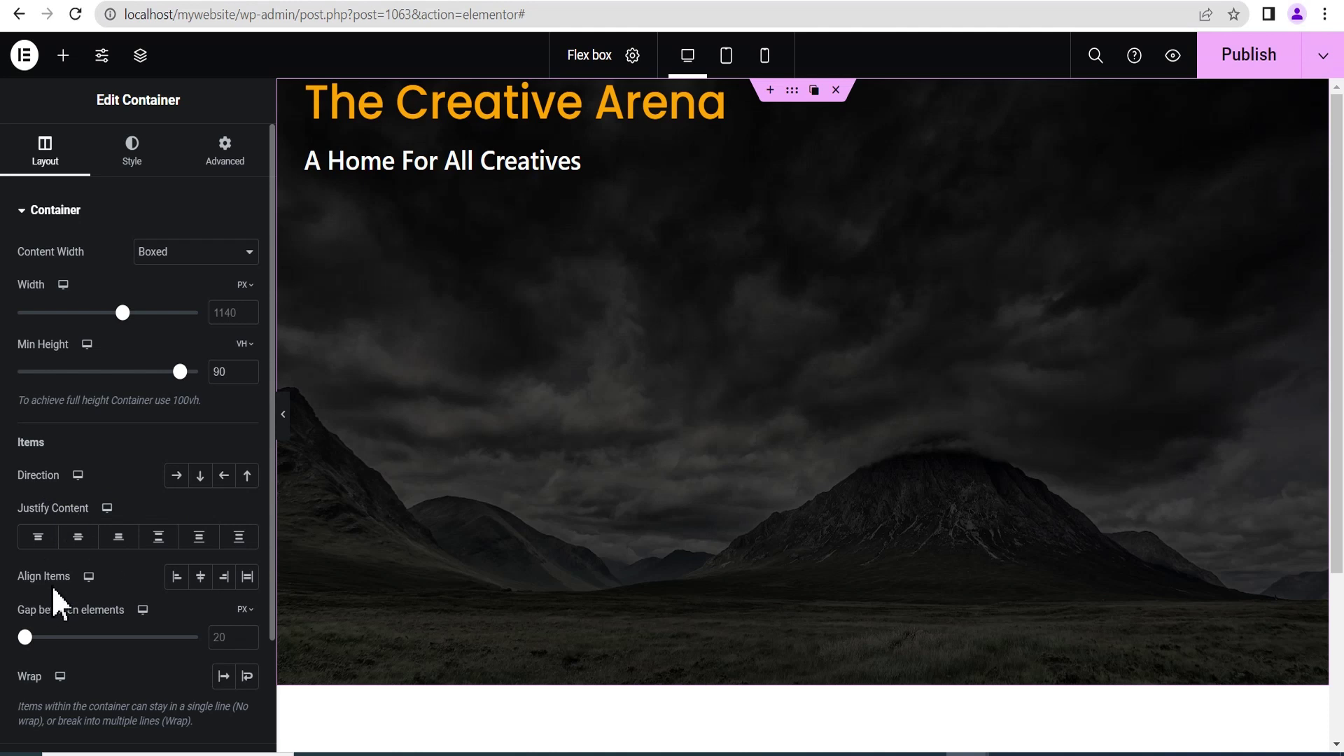
Set the container's direction to row and try every Justify Content option, ending on Center
left_click(177, 478)
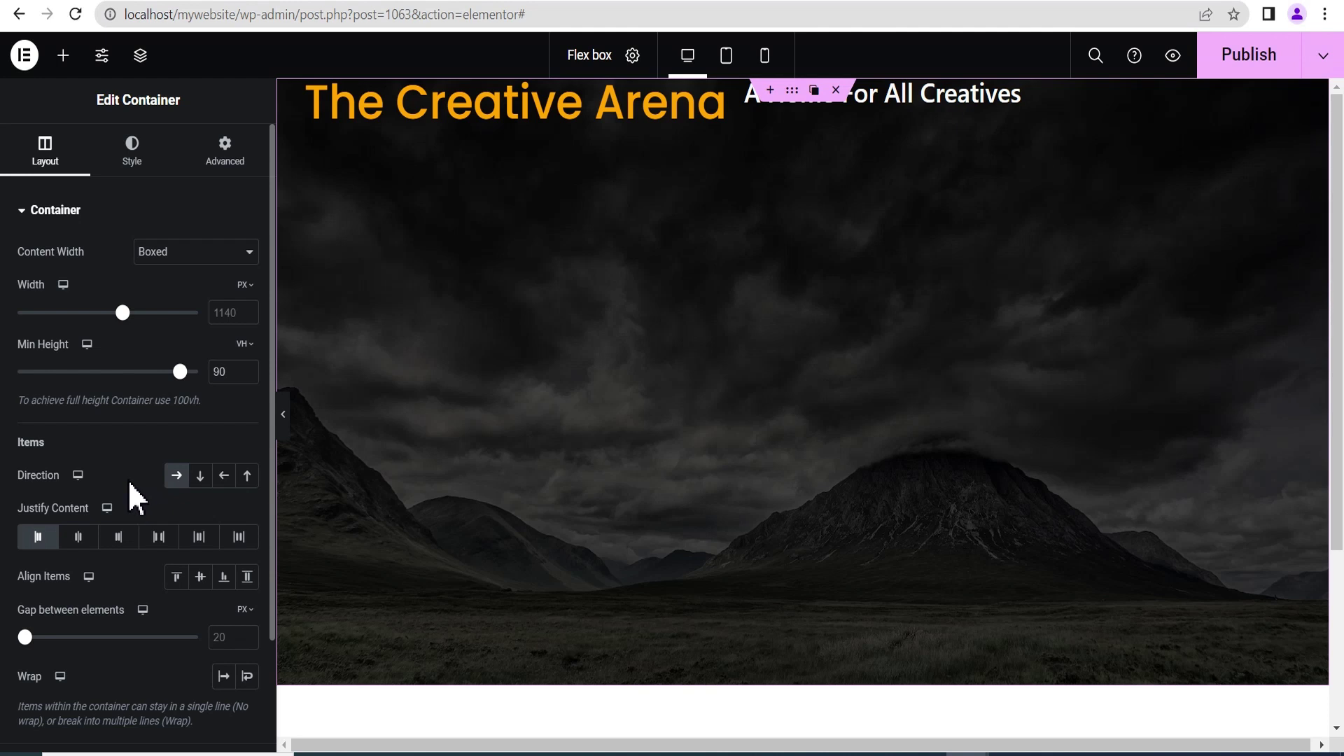
left_click(38, 538)
left_click(79, 537)
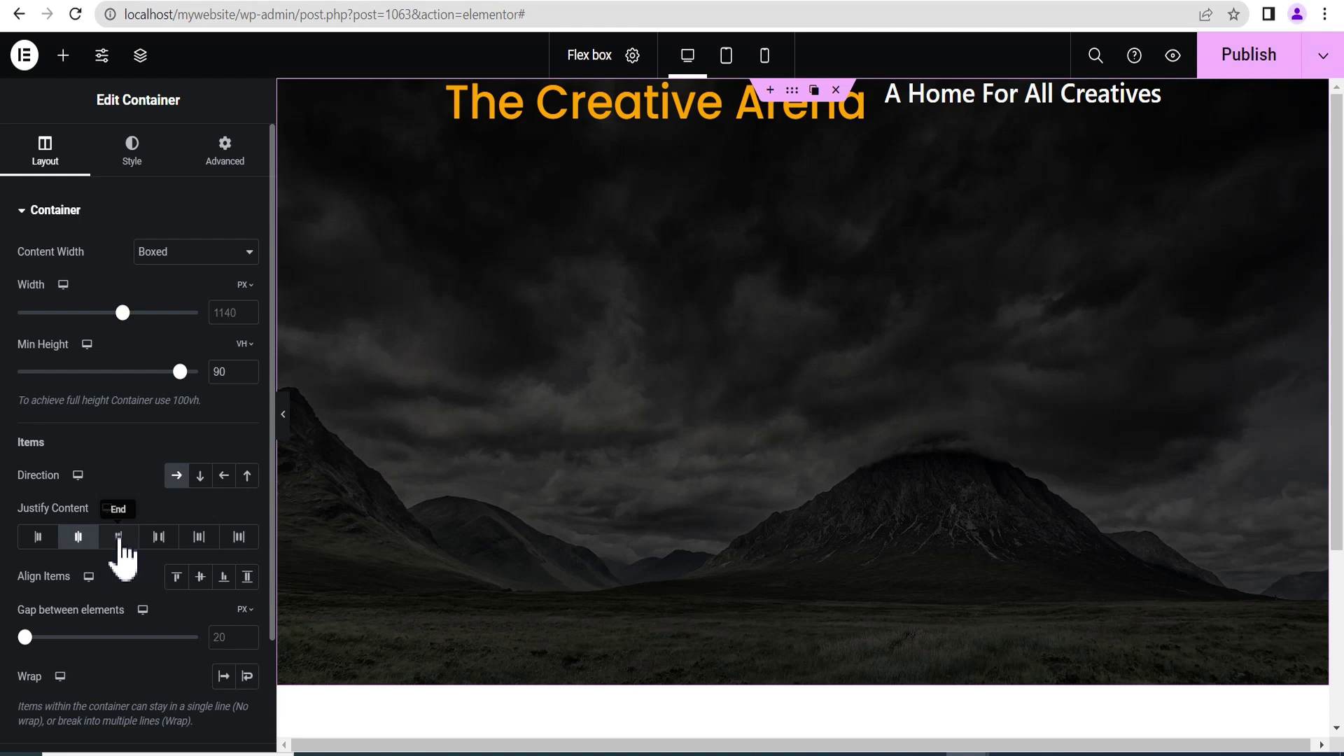
left_click(118, 536)
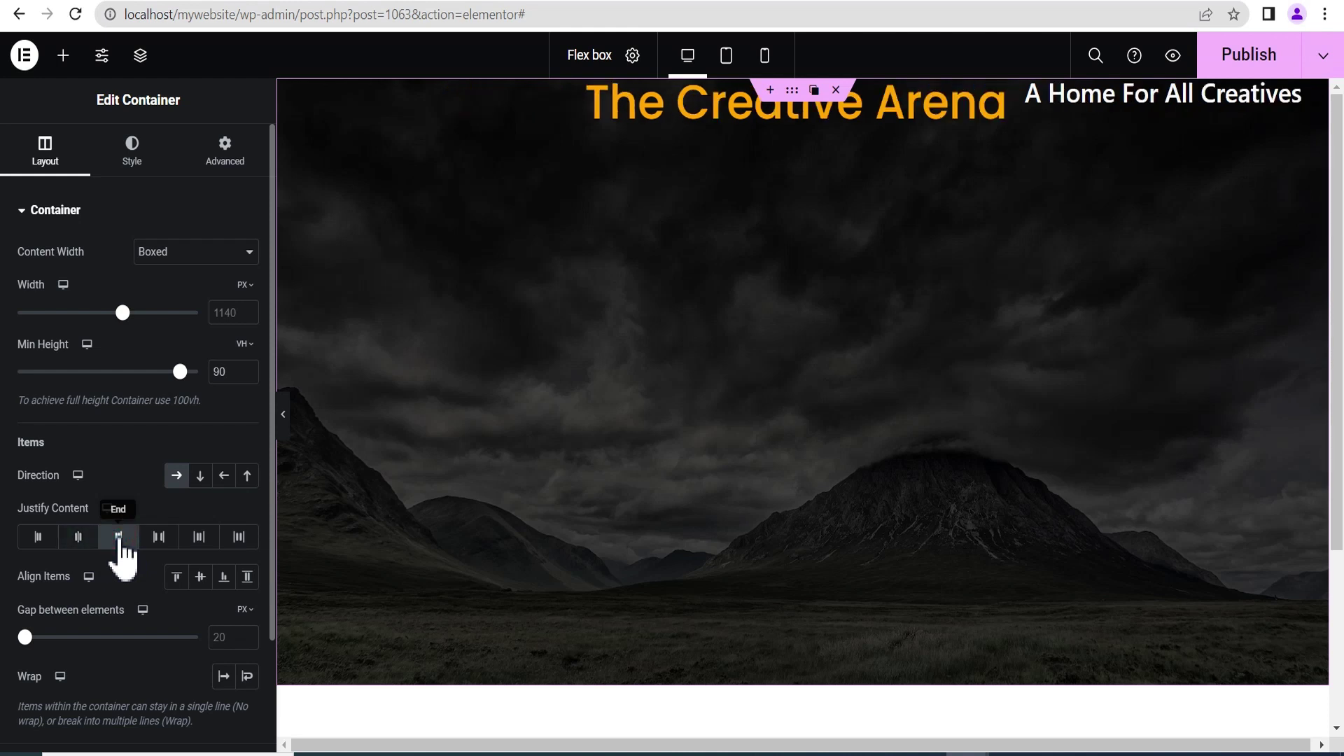
left_click(159, 547)
left_click(200, 553)
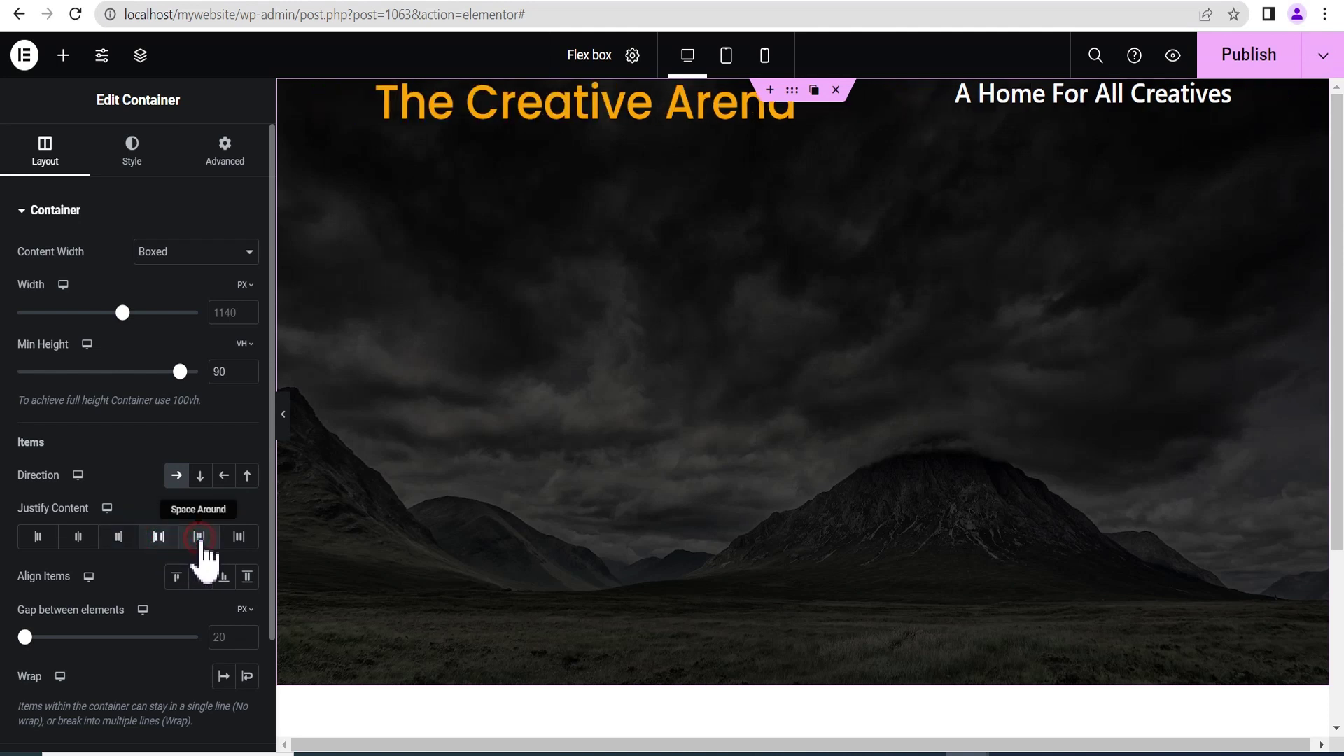
left_click(243, 552)
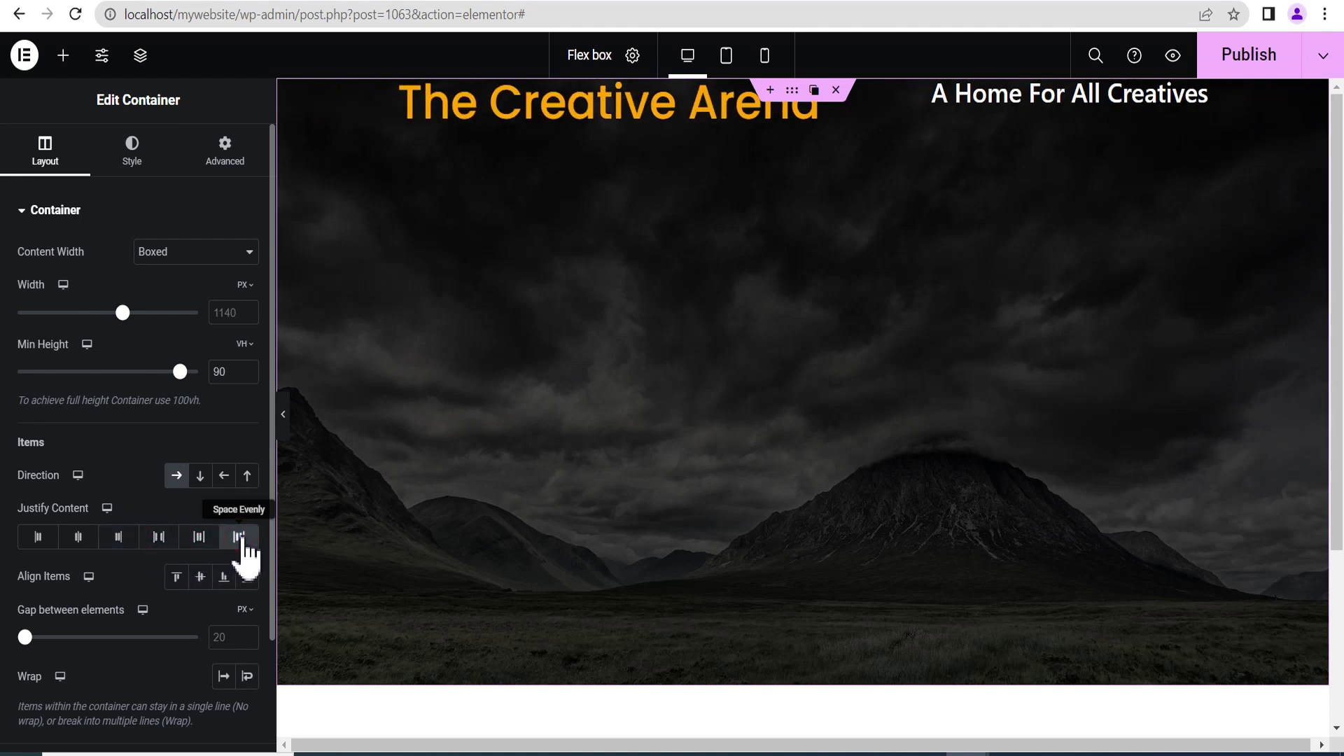
left_click(44, 539)
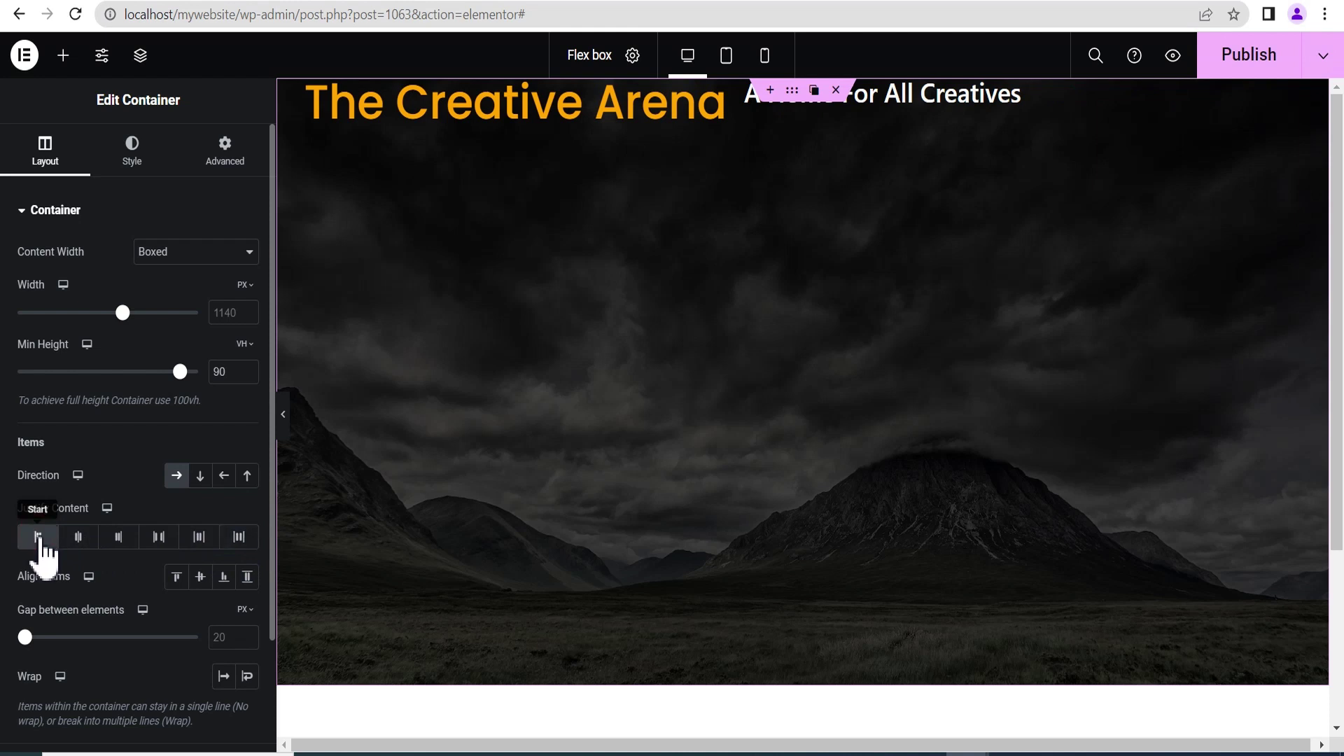
left_click(78, 536)
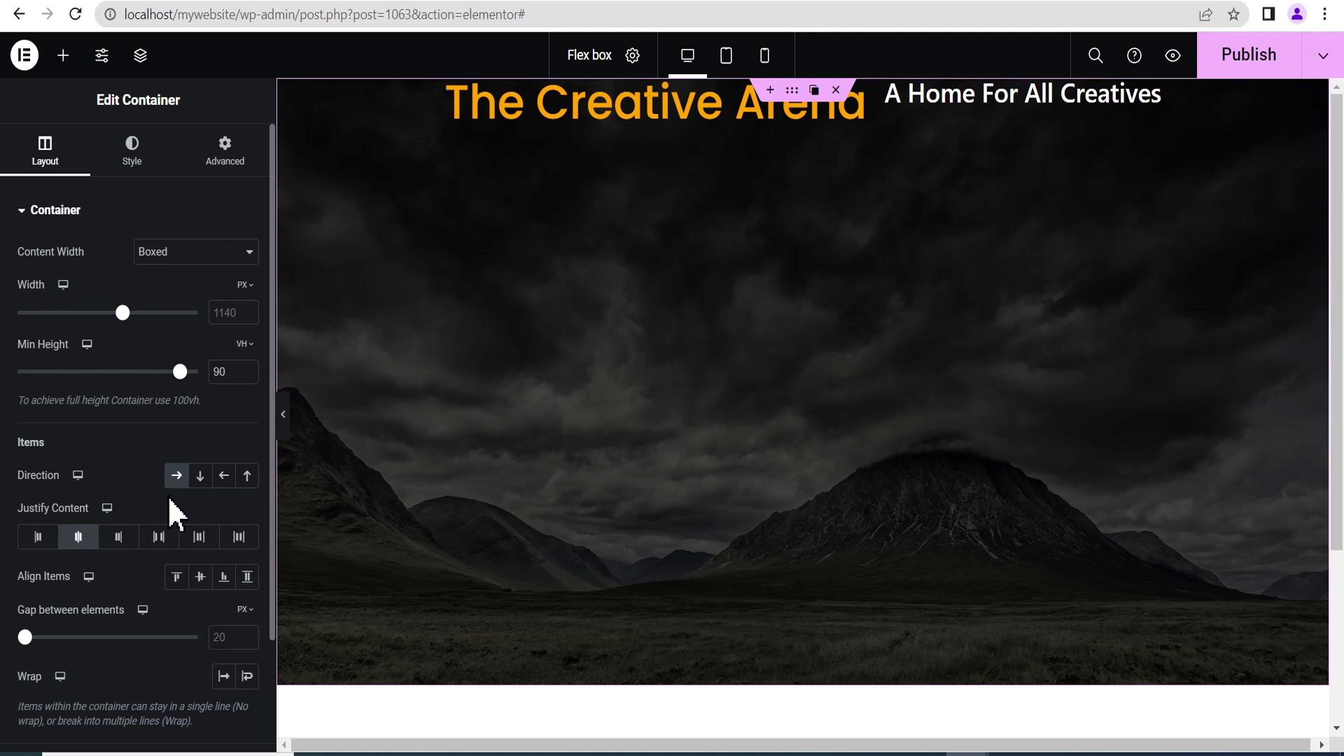
Try the Start, Center, End and Stretch options of Align Items on the row of headings
left_click(174, 578)
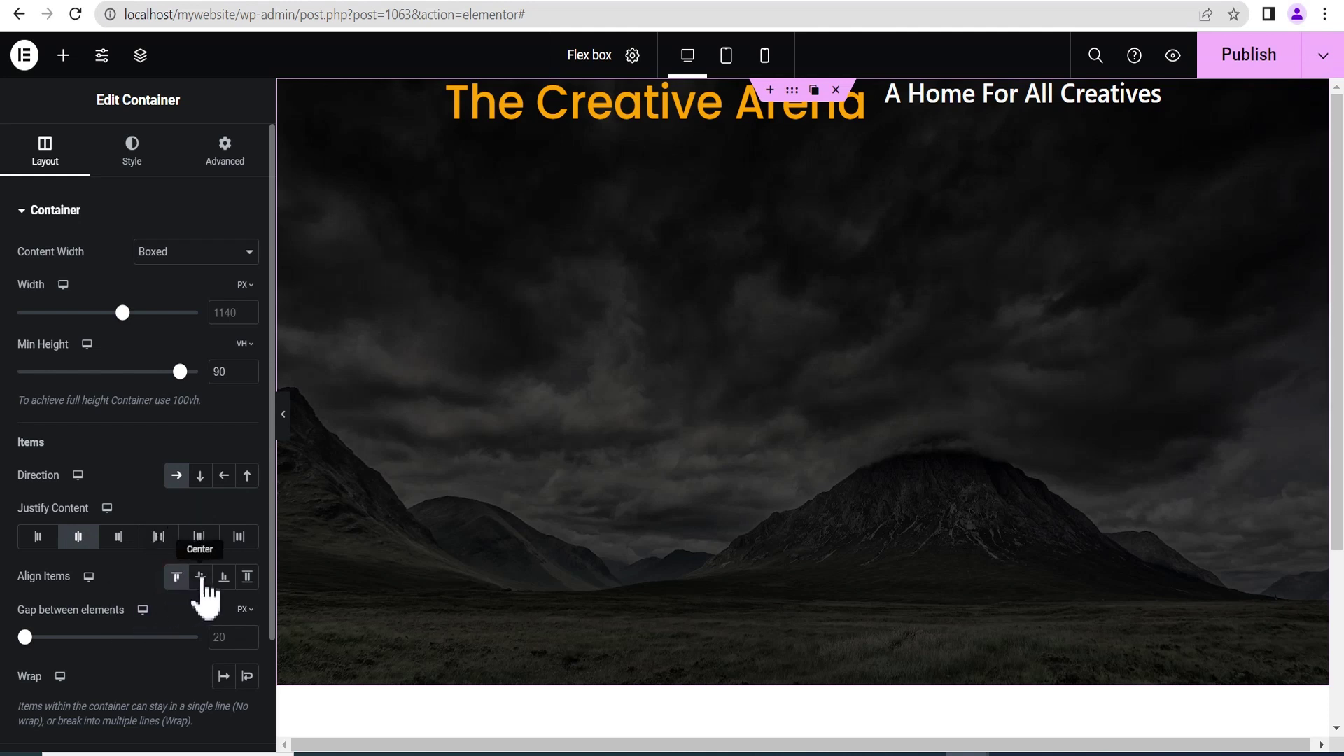
left_click(200, 577)
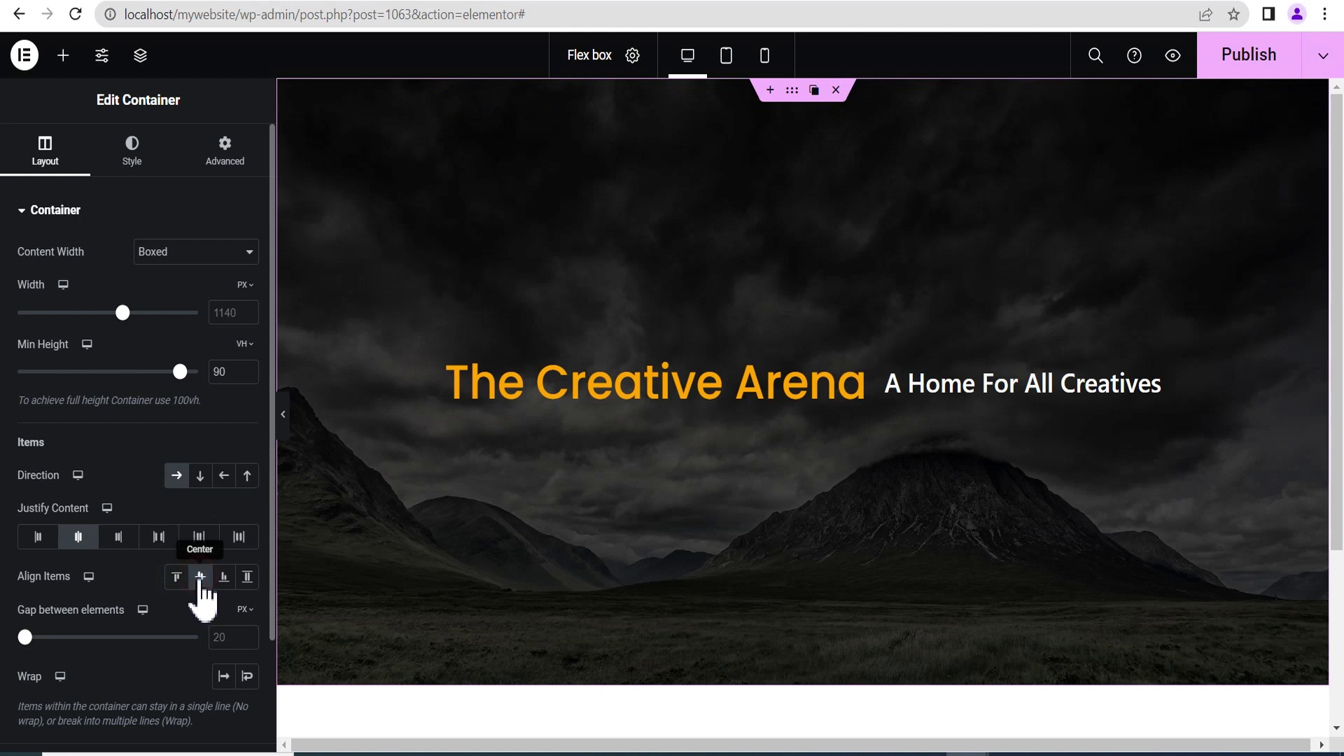
left_click(224, 578)
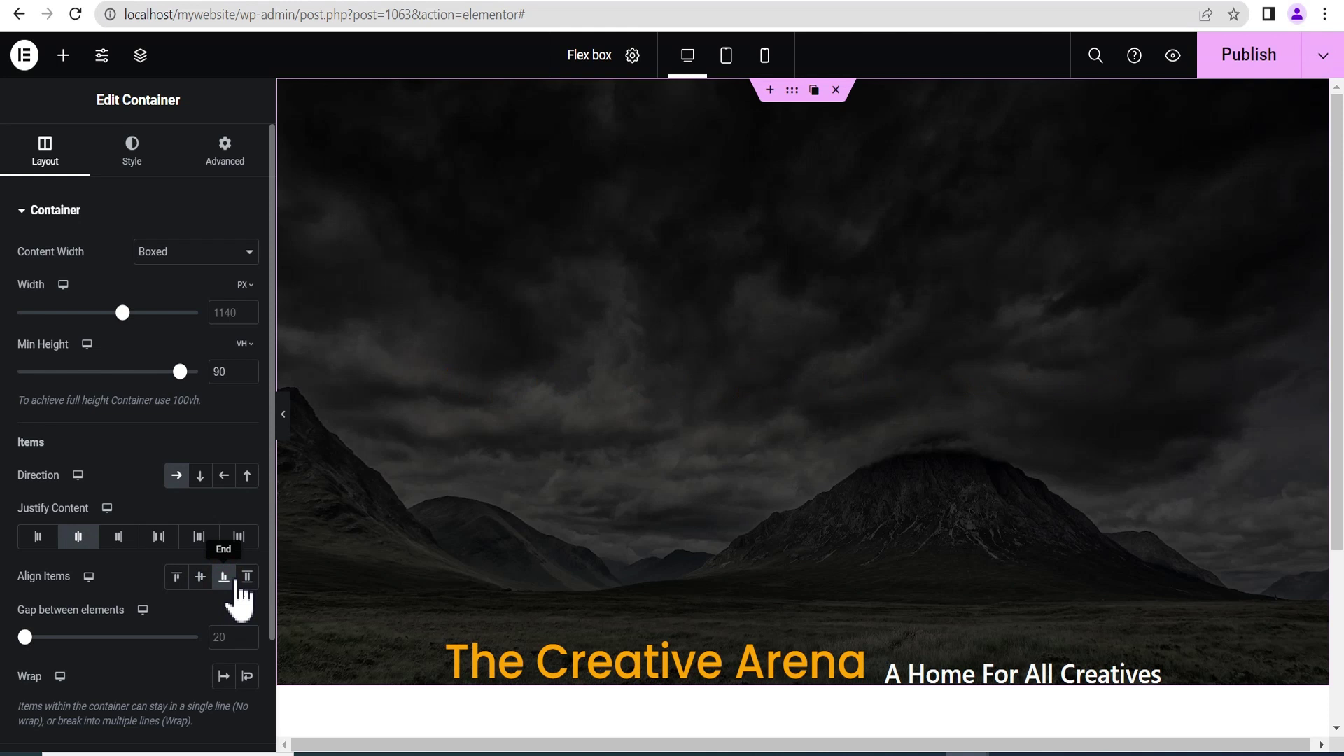
left_click(248, 577)
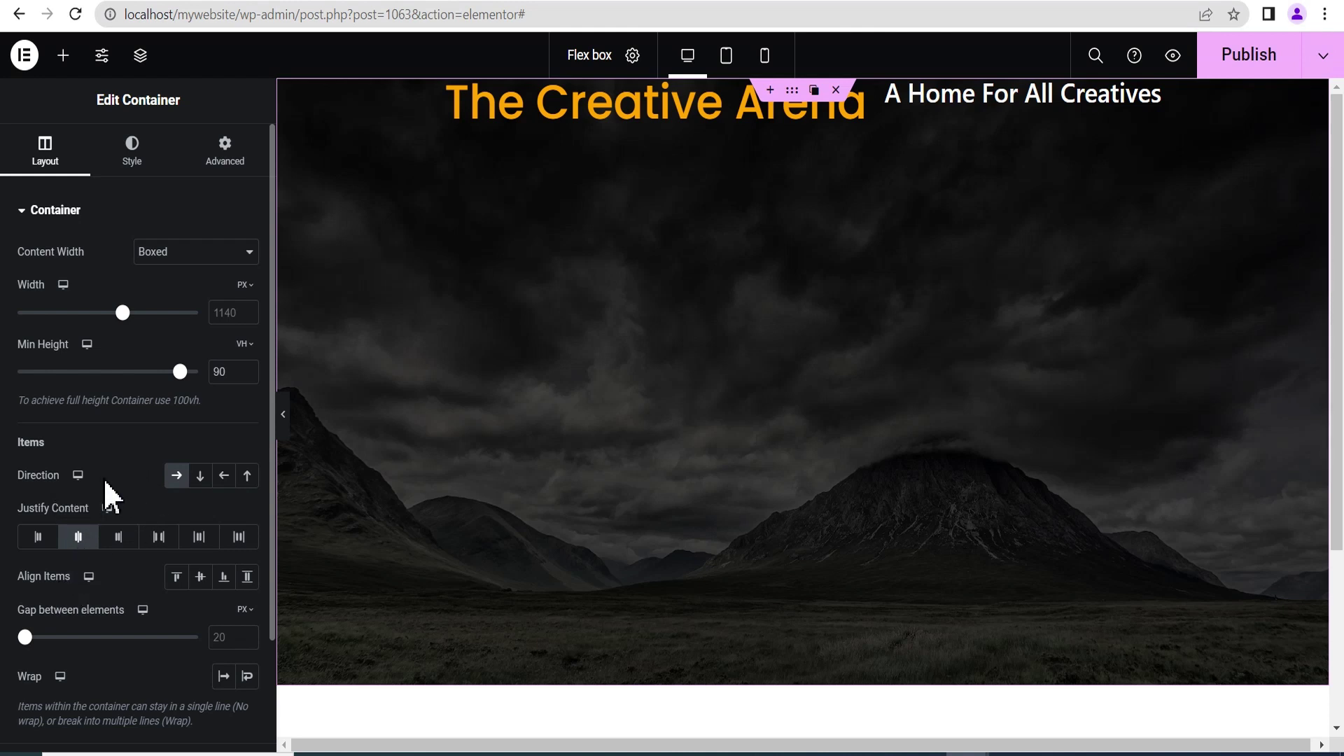
Set the container's direction to column and try the Start, Center and End options of Justify Content
left_click(199, 475)
left_click(78, 536)
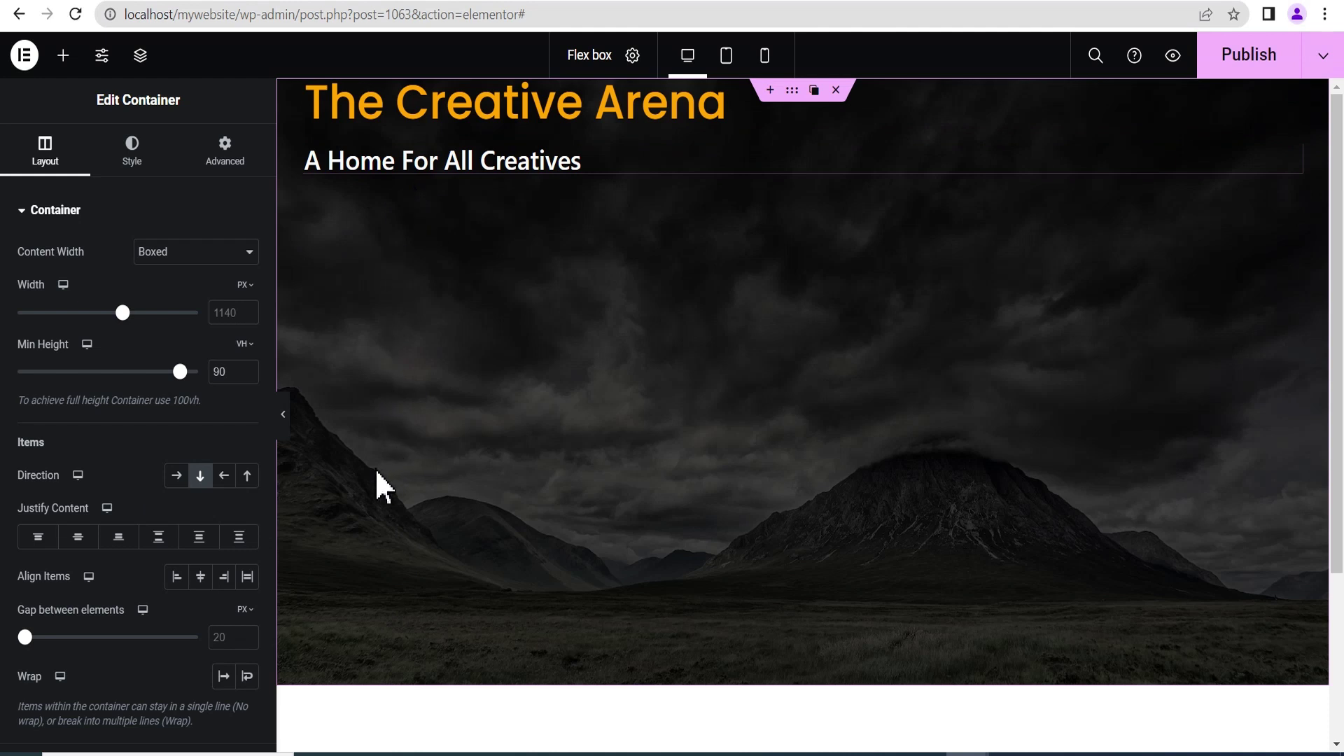
left_click(38, 538)
left_click(79, 538)
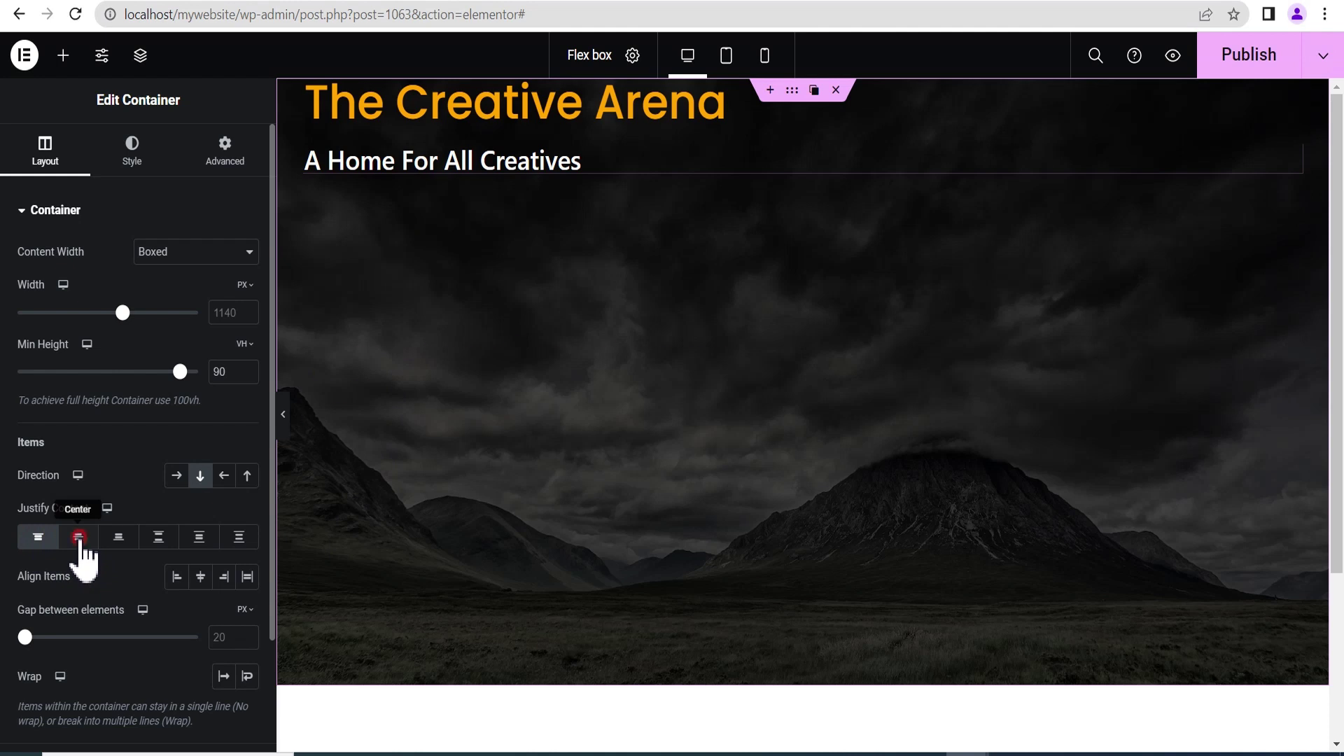
left_click(118, 539)
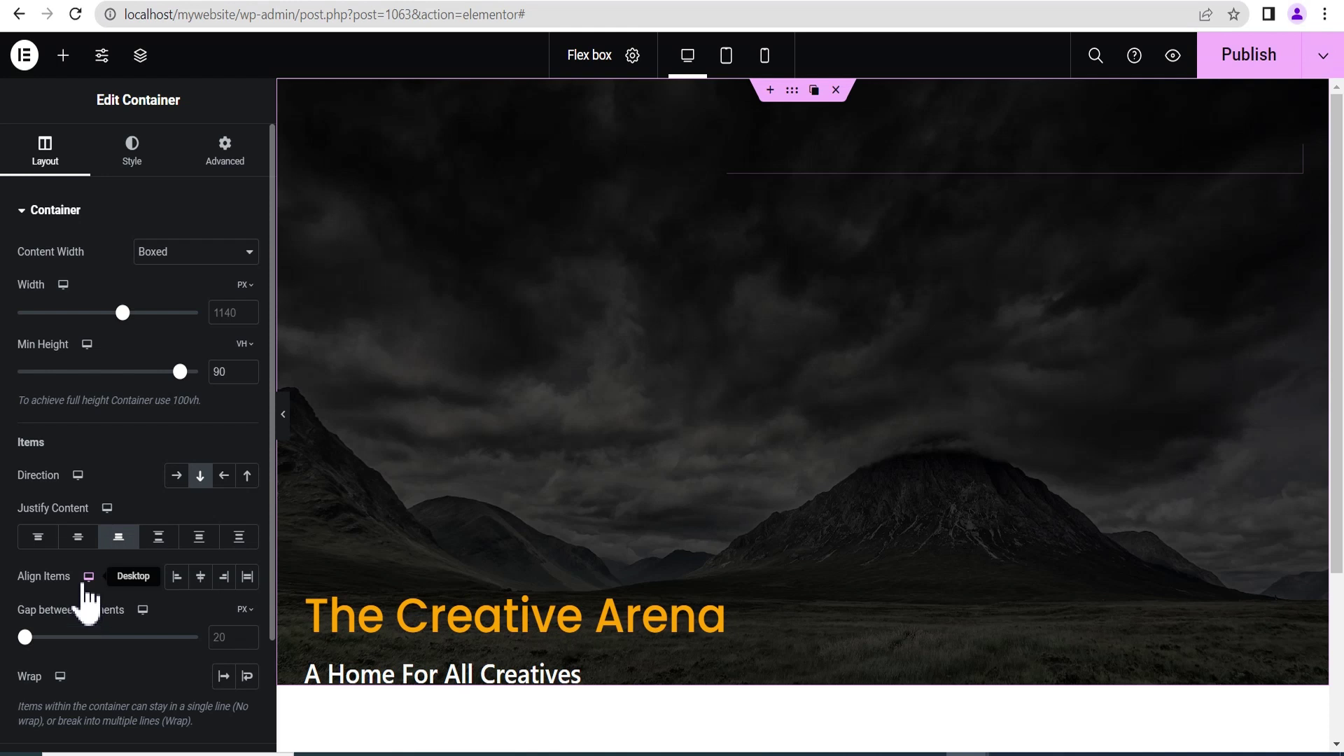
Try the Start and Center options of Align Items, settle on End, and set Justify Content to Center
left_click(176, 576)
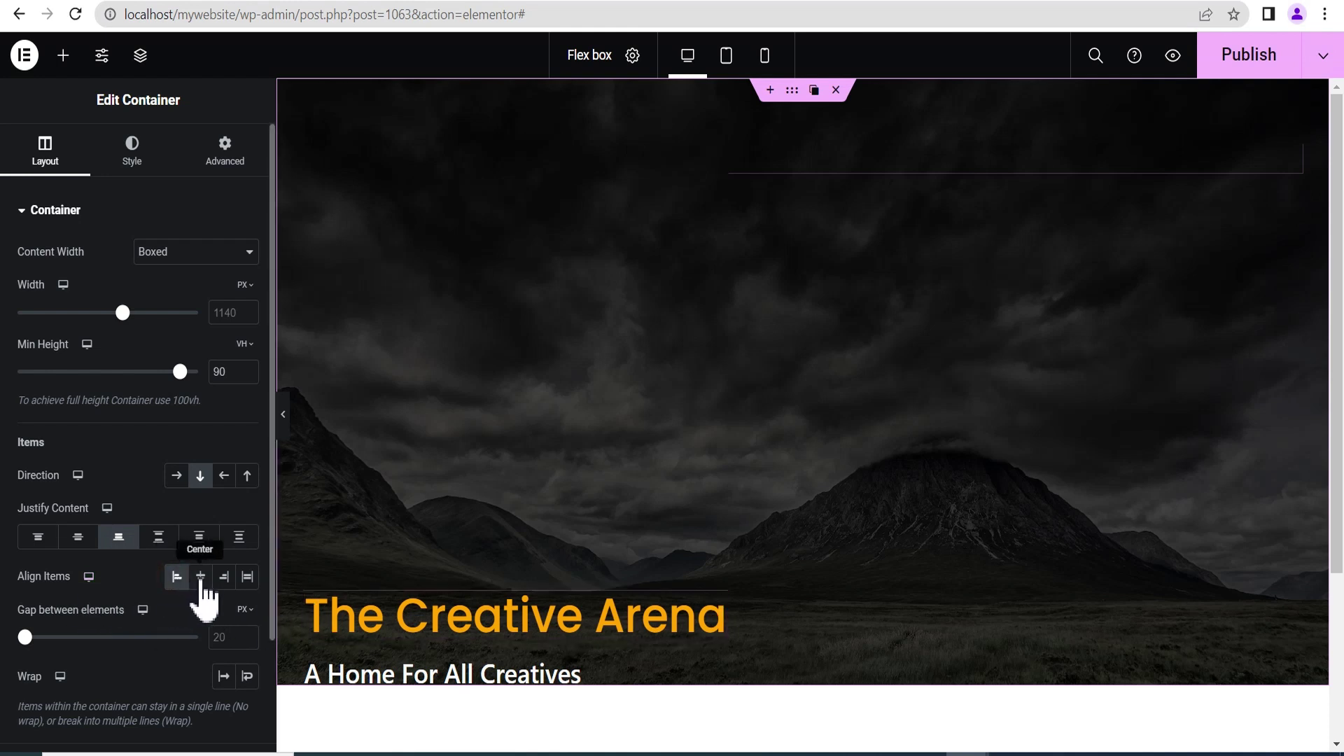
left_click(199, 577)
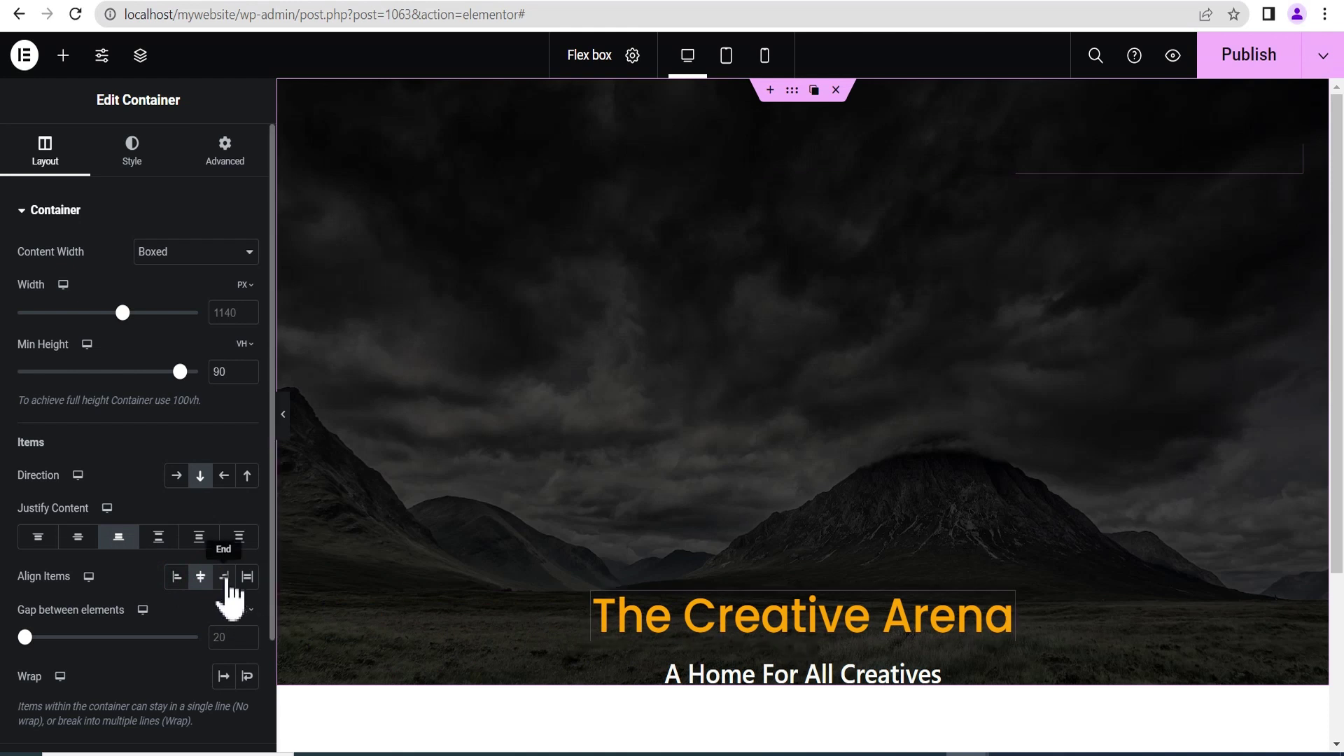
left_click(224, 578)
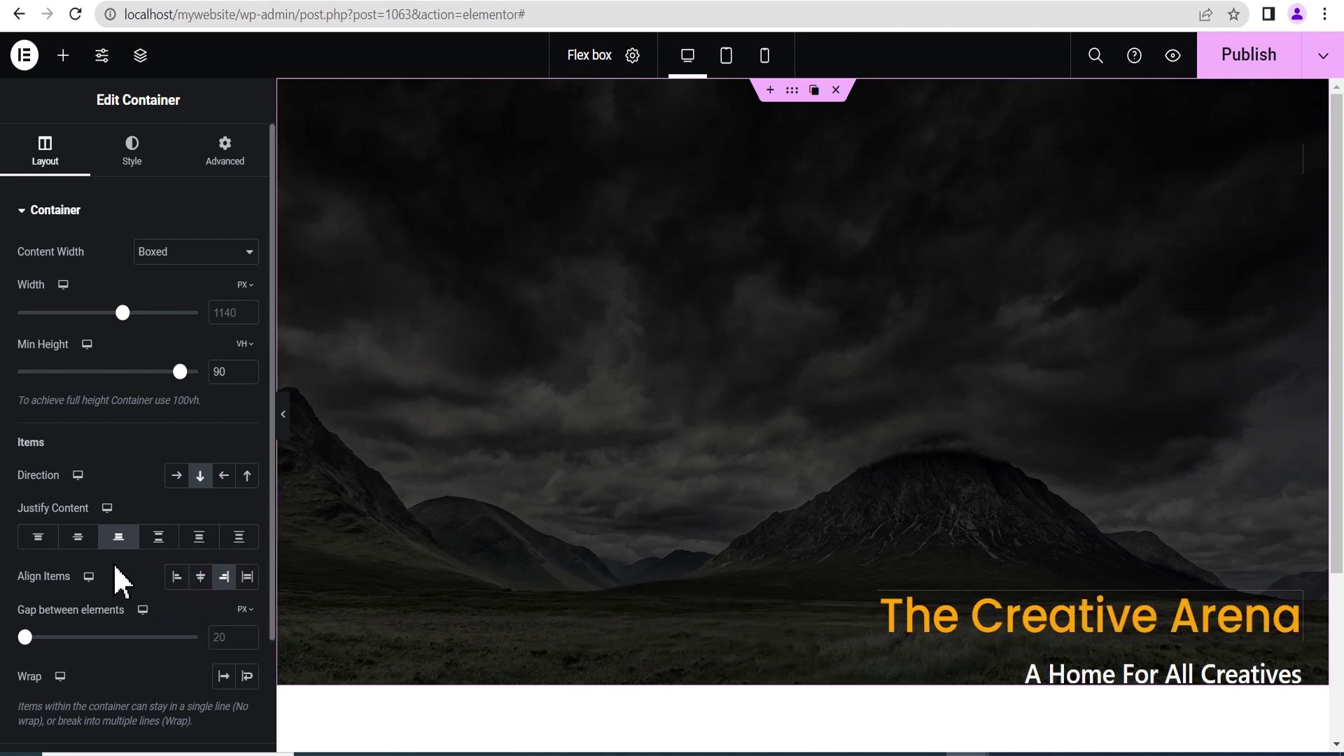
left_click(78, 539)
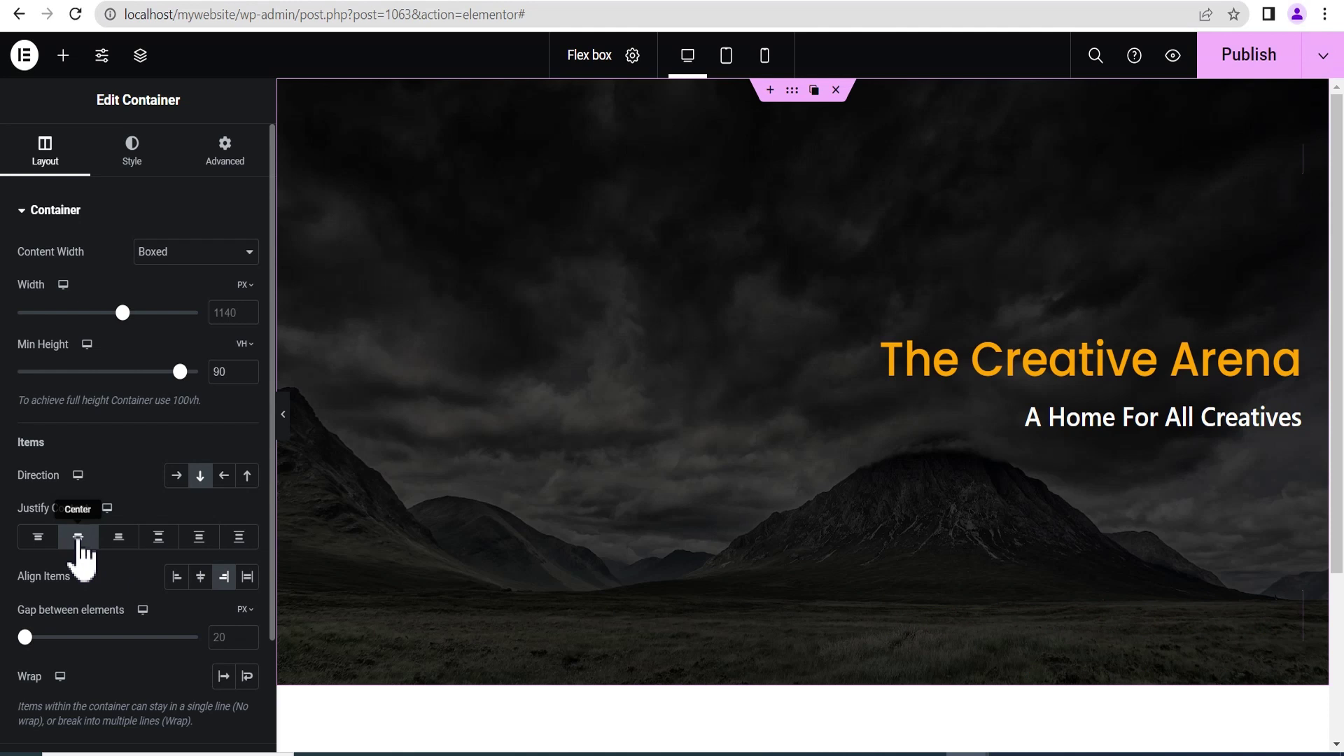
Set the container's Justify Content to Start and try the Center, Start and End options of Align Items
left_click(39, 539)
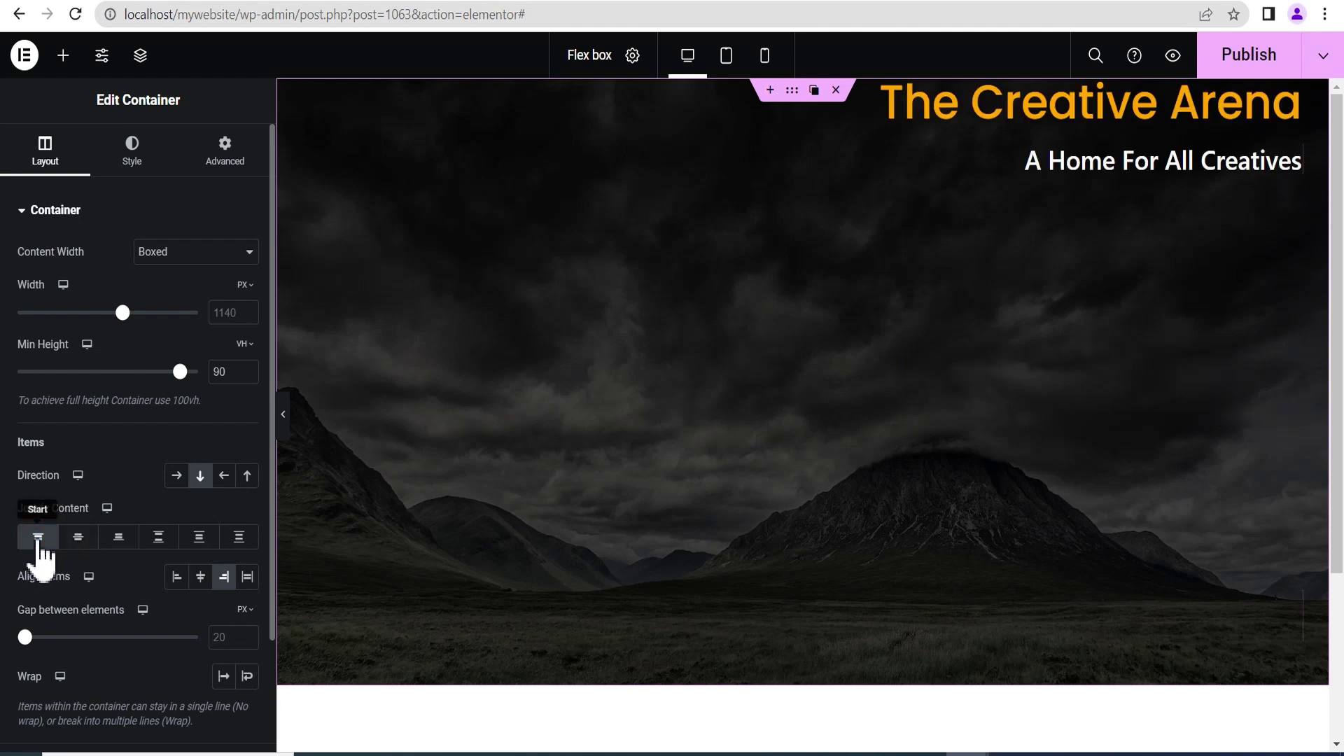
left_click(200, 575)
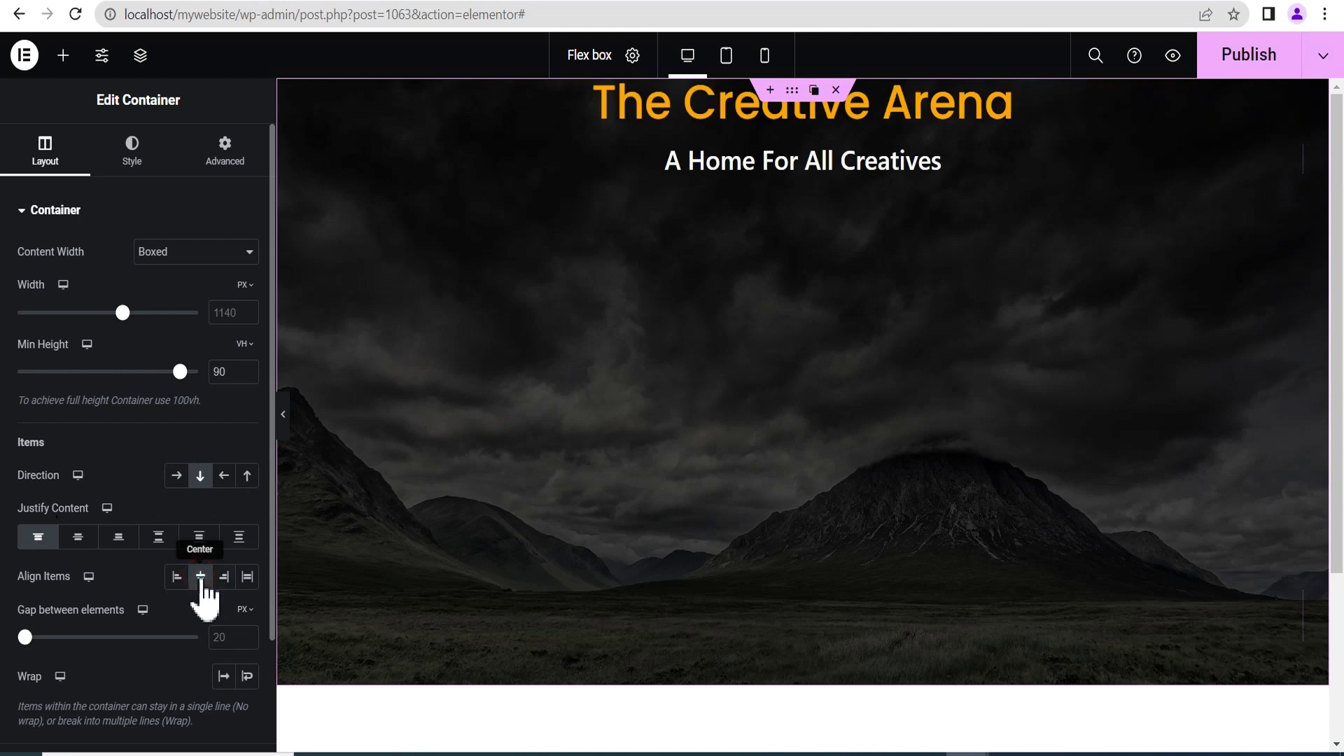
left_click(177, 576)
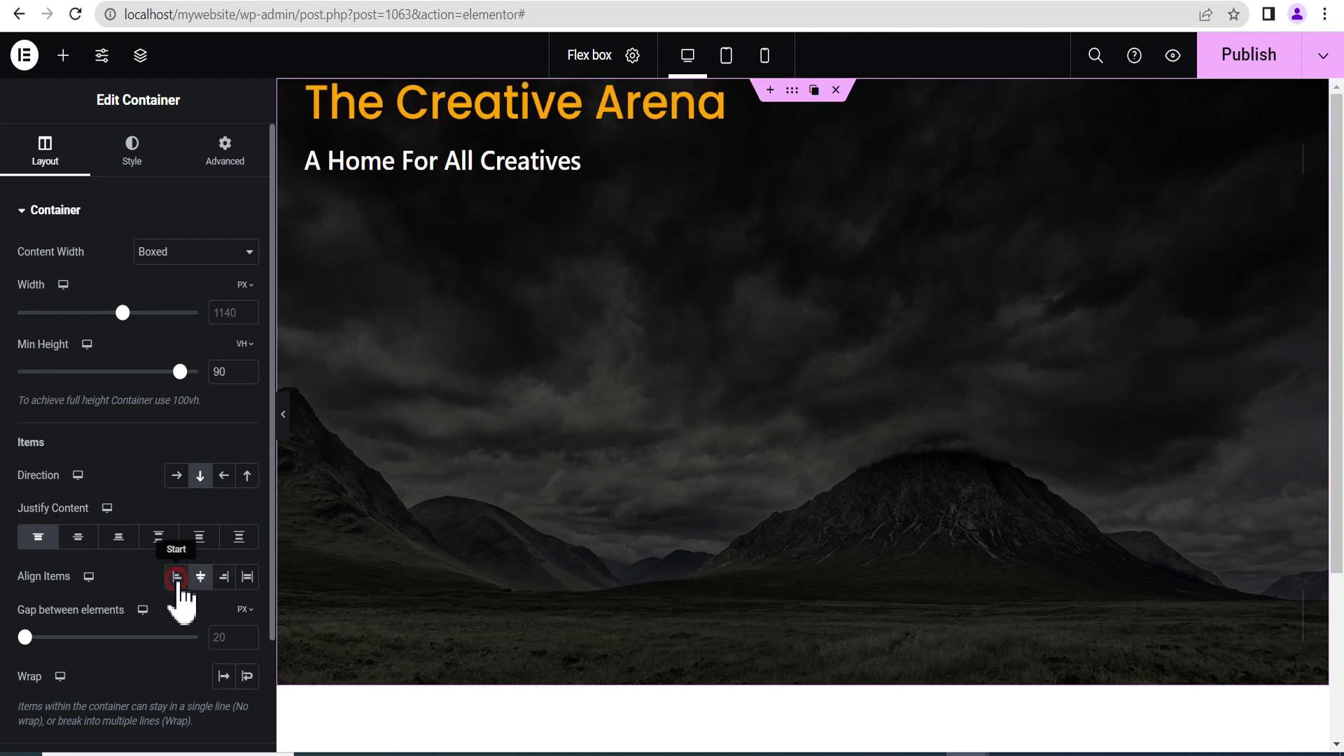
left_click(225, 578)
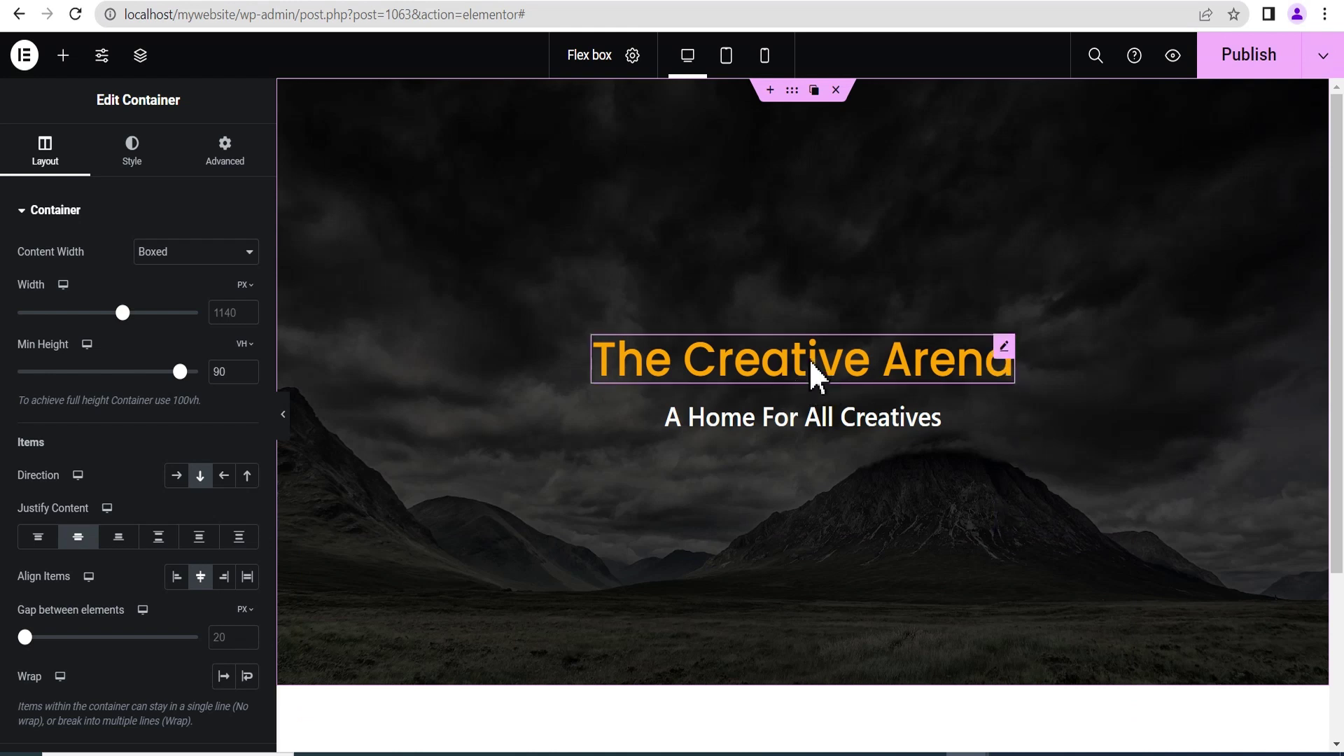
Try the Start, Center and End options of Align Self on the "The Creative Arena" heading, and clear the setting
left_click(1005, 350)
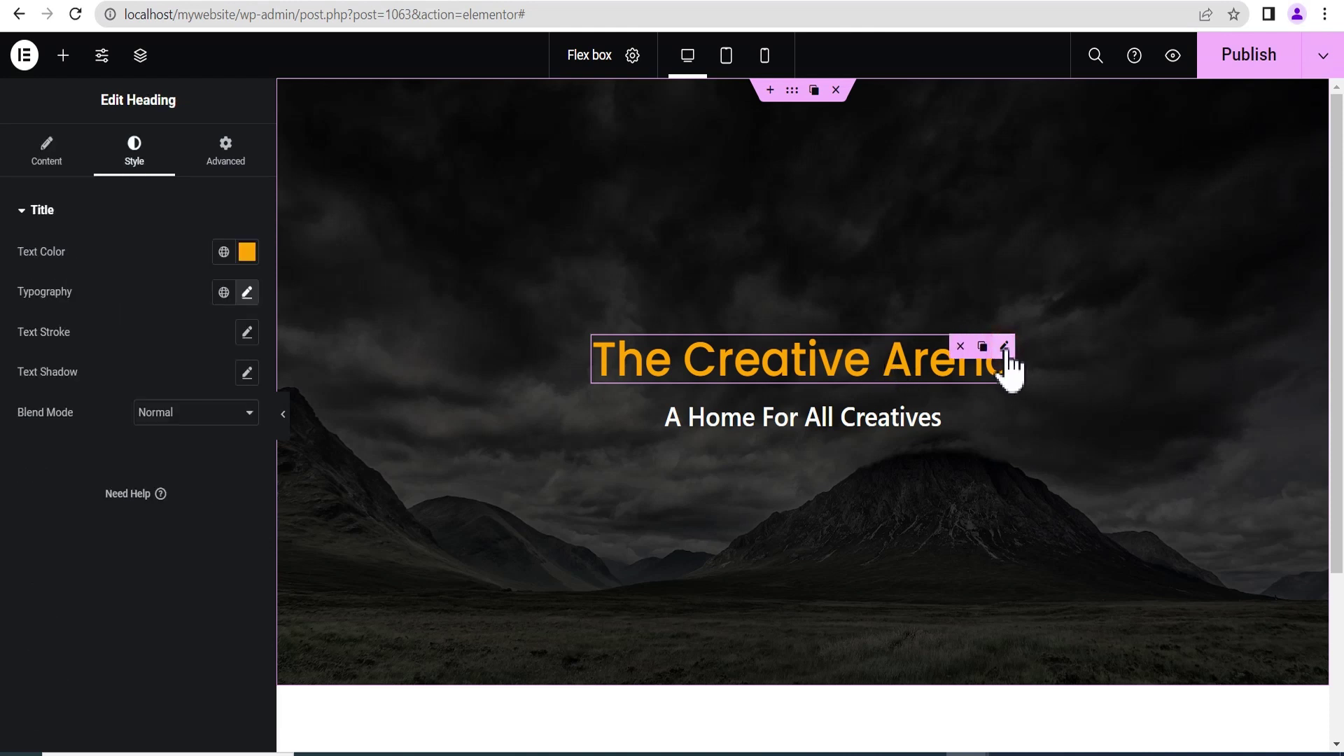
left_click(224, 157)
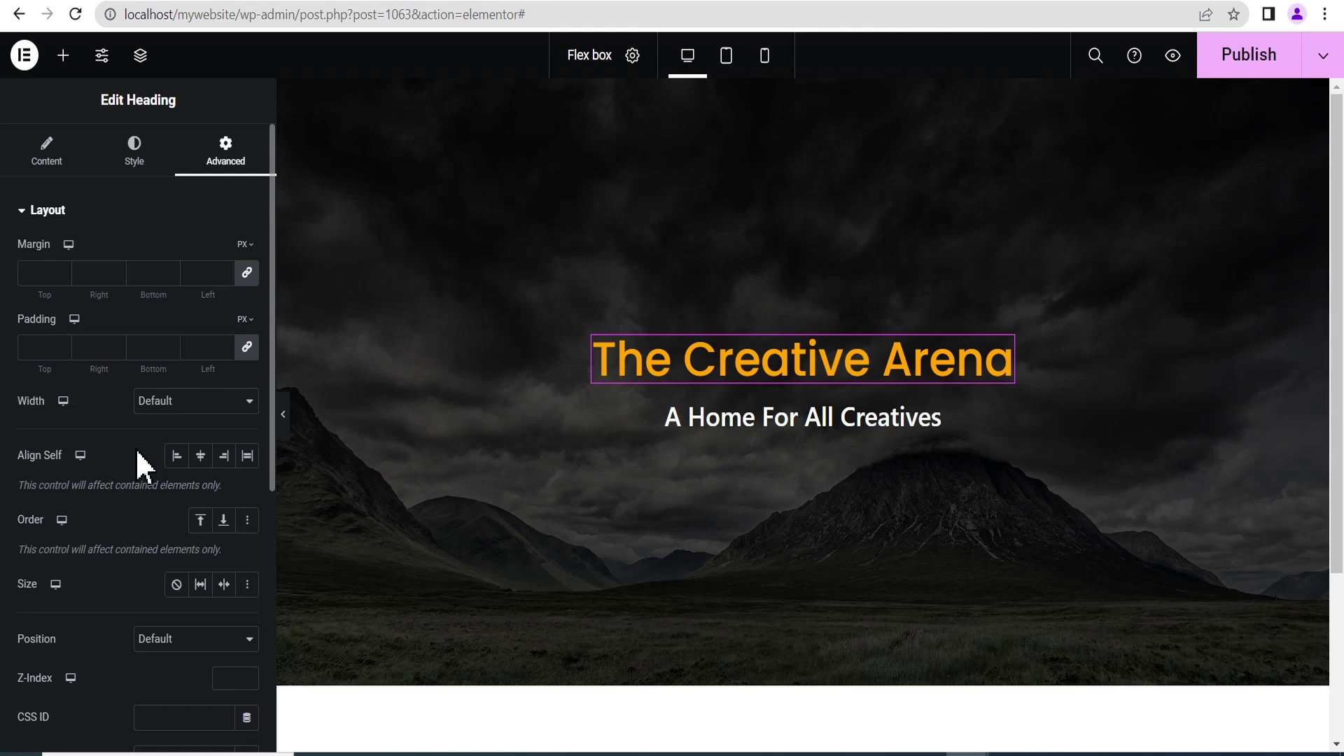
left_click(795, 89)
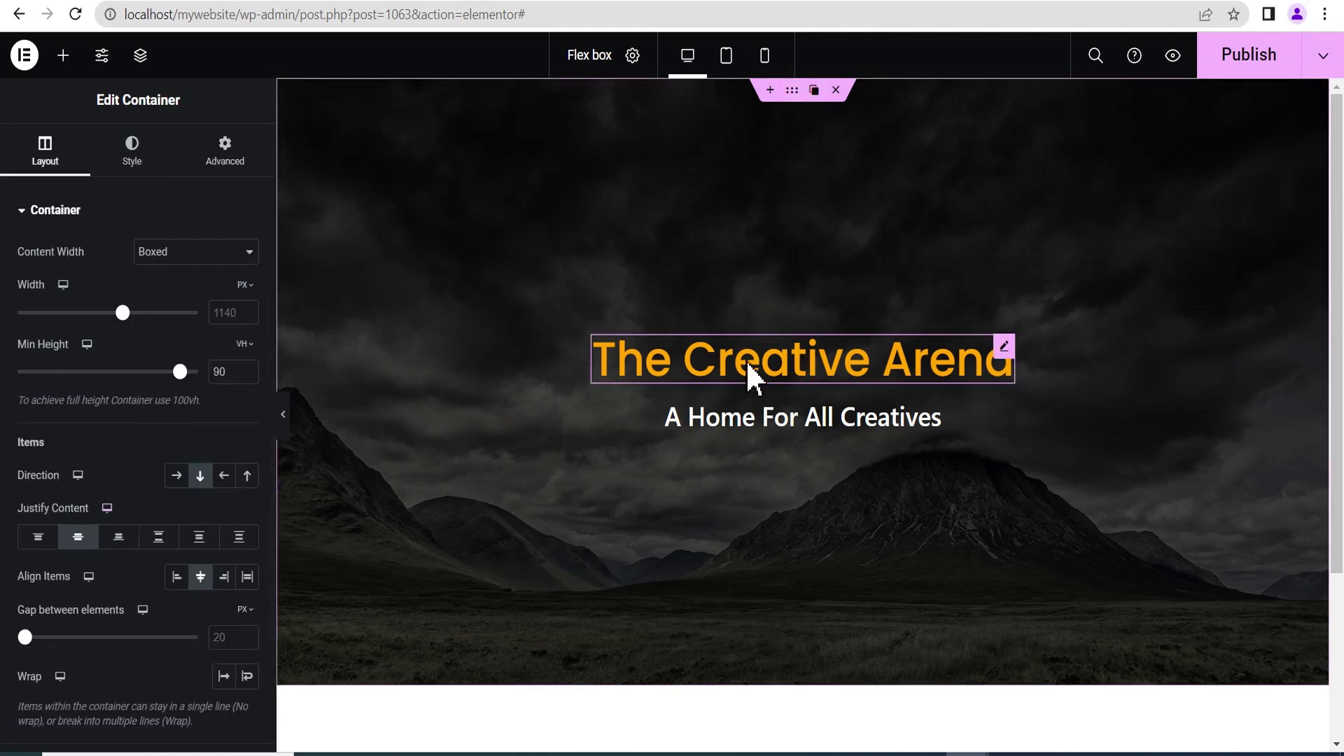
left_click(1006, 347)
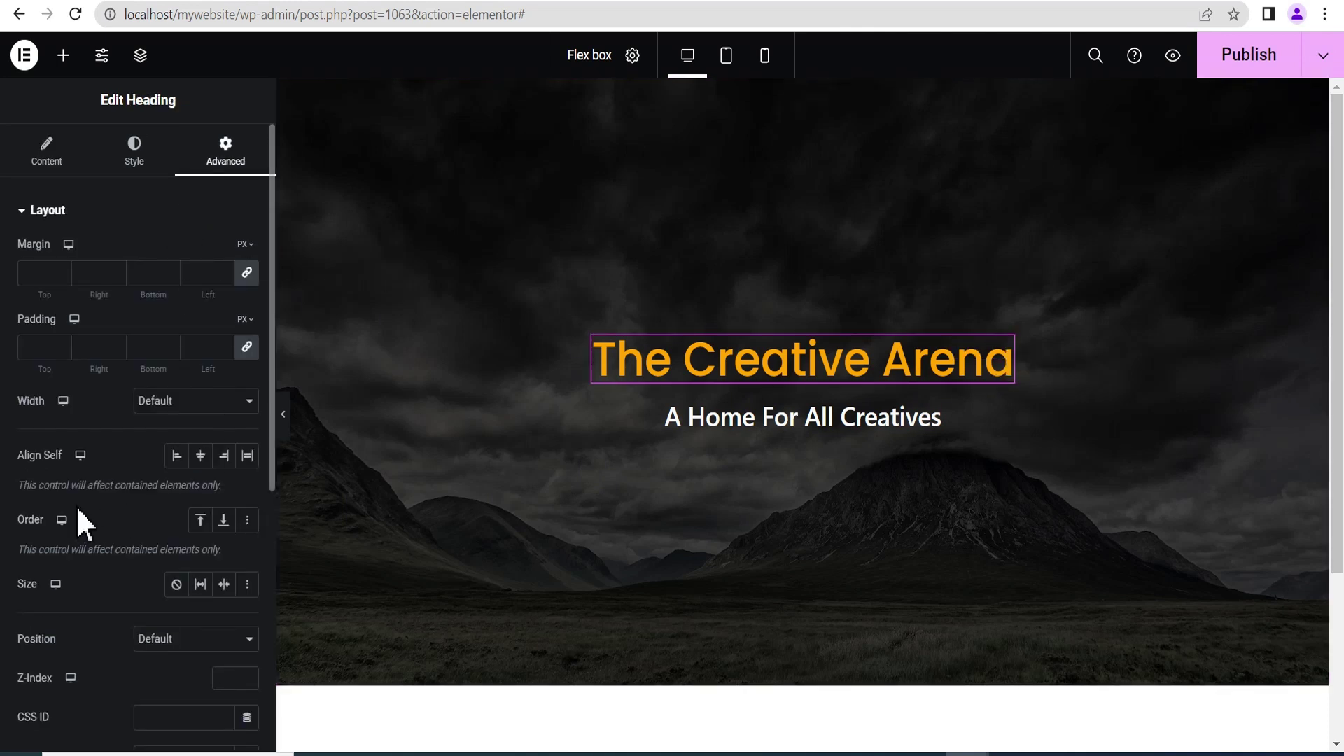
left_click(176, 455)
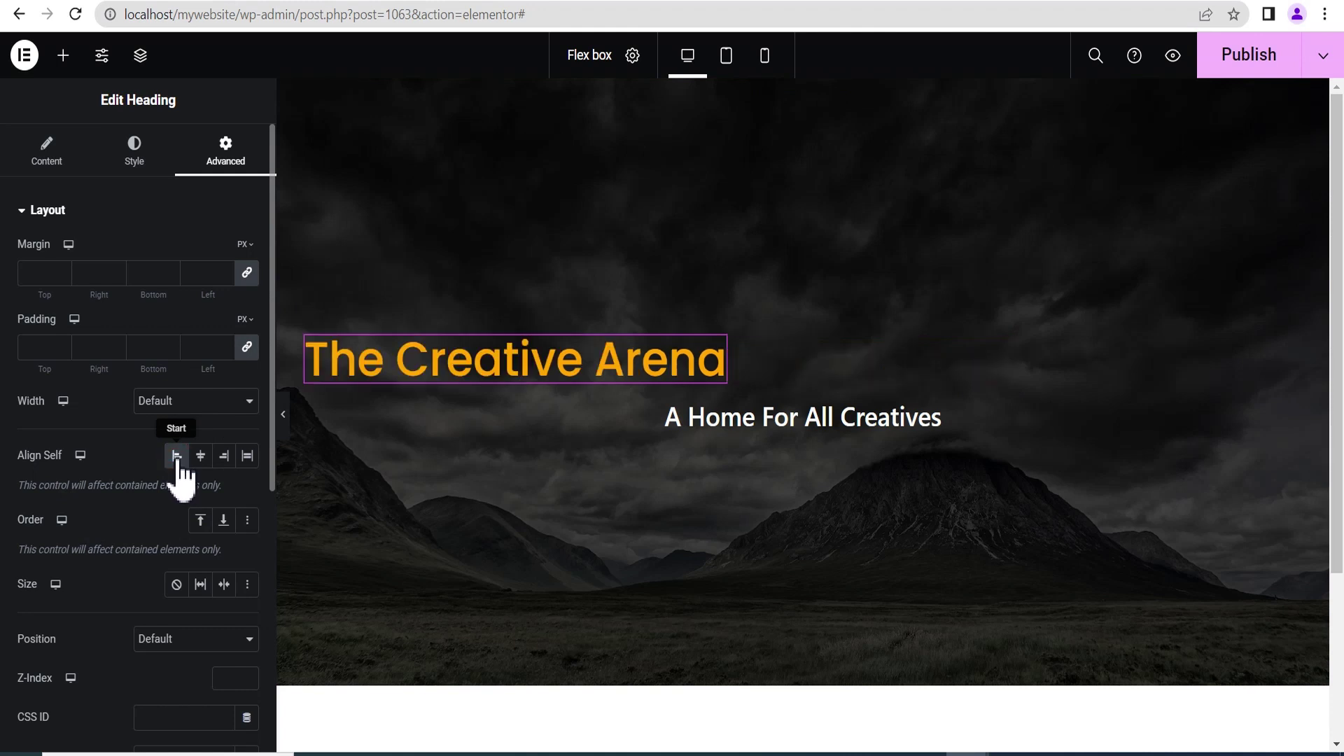
left_click(201, 456)
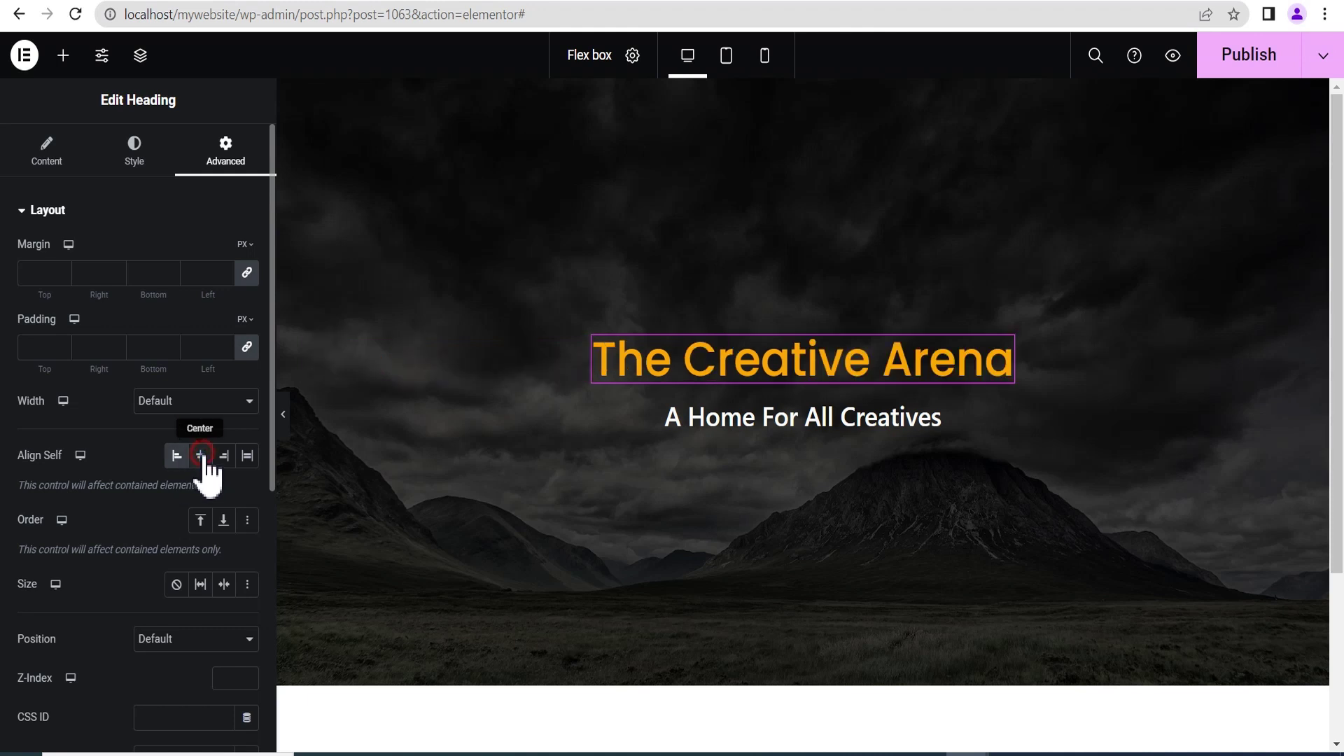
left_click(224, 456)
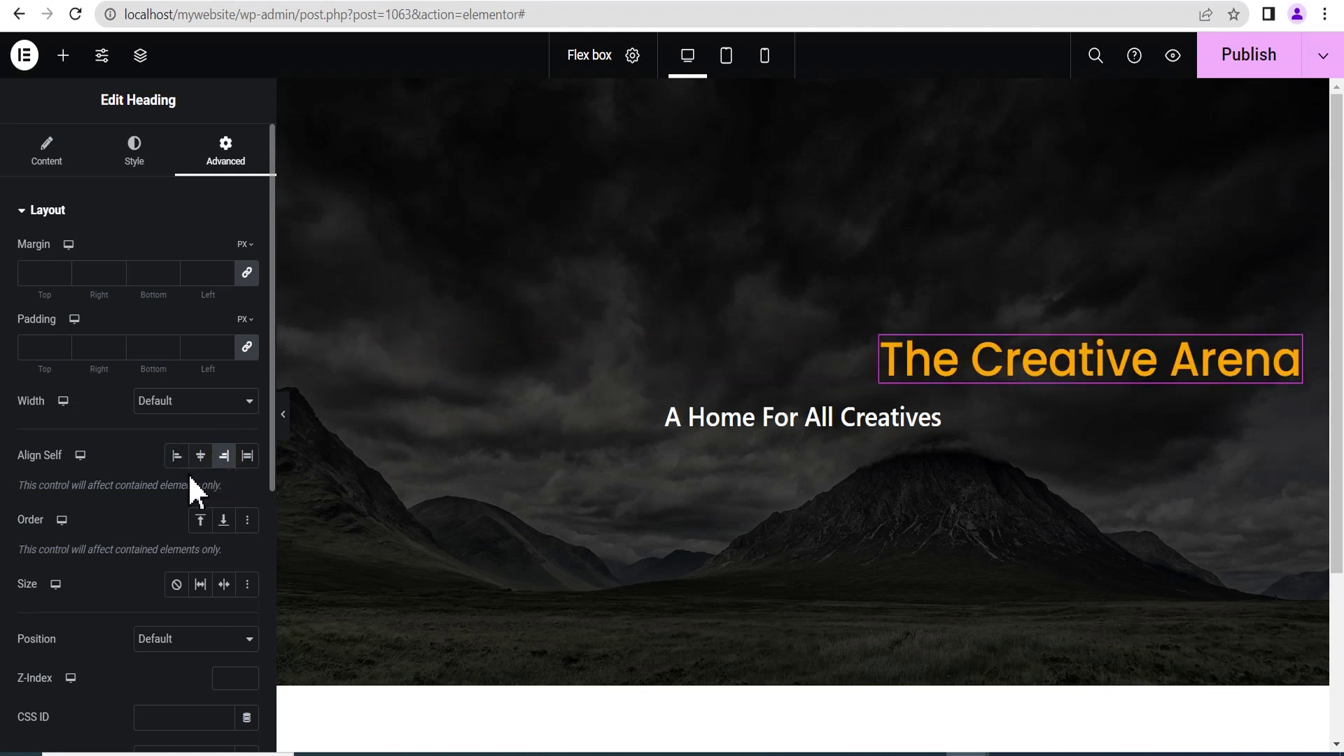
left_click(224, 456)
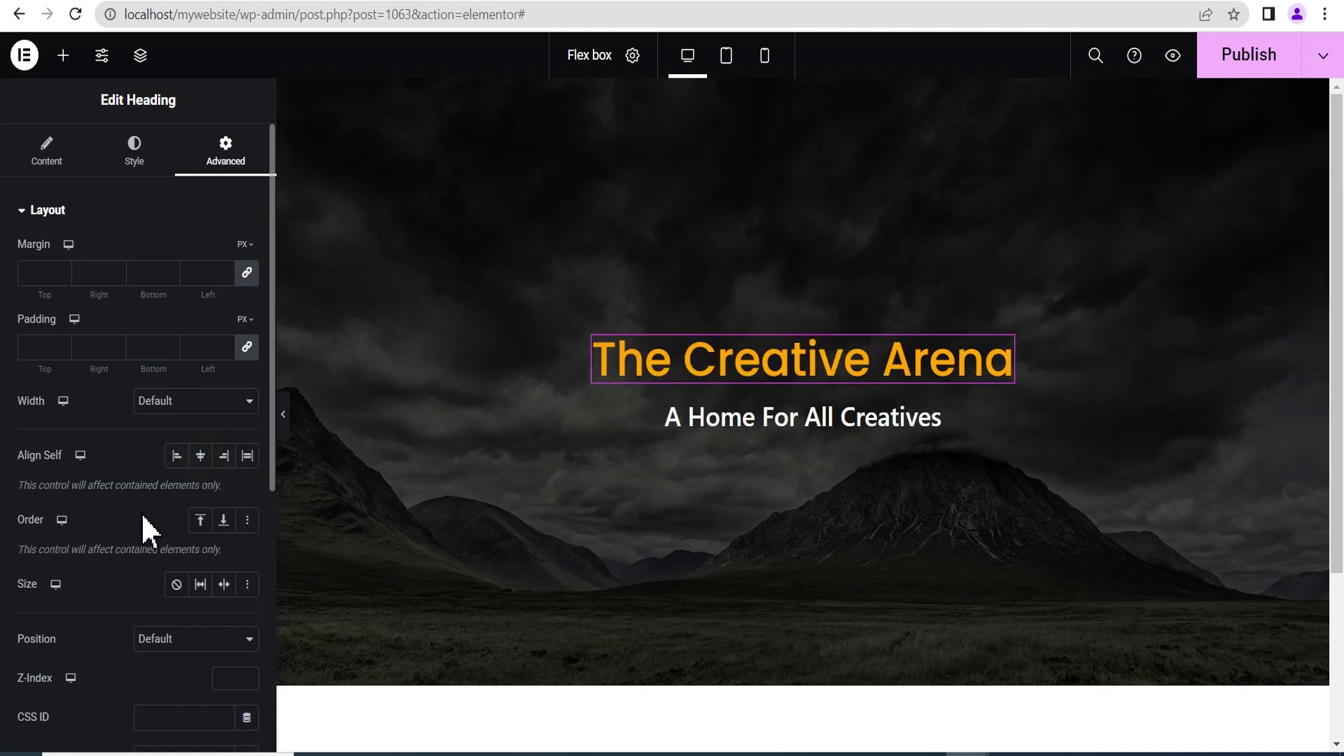
left_click(45, 158)
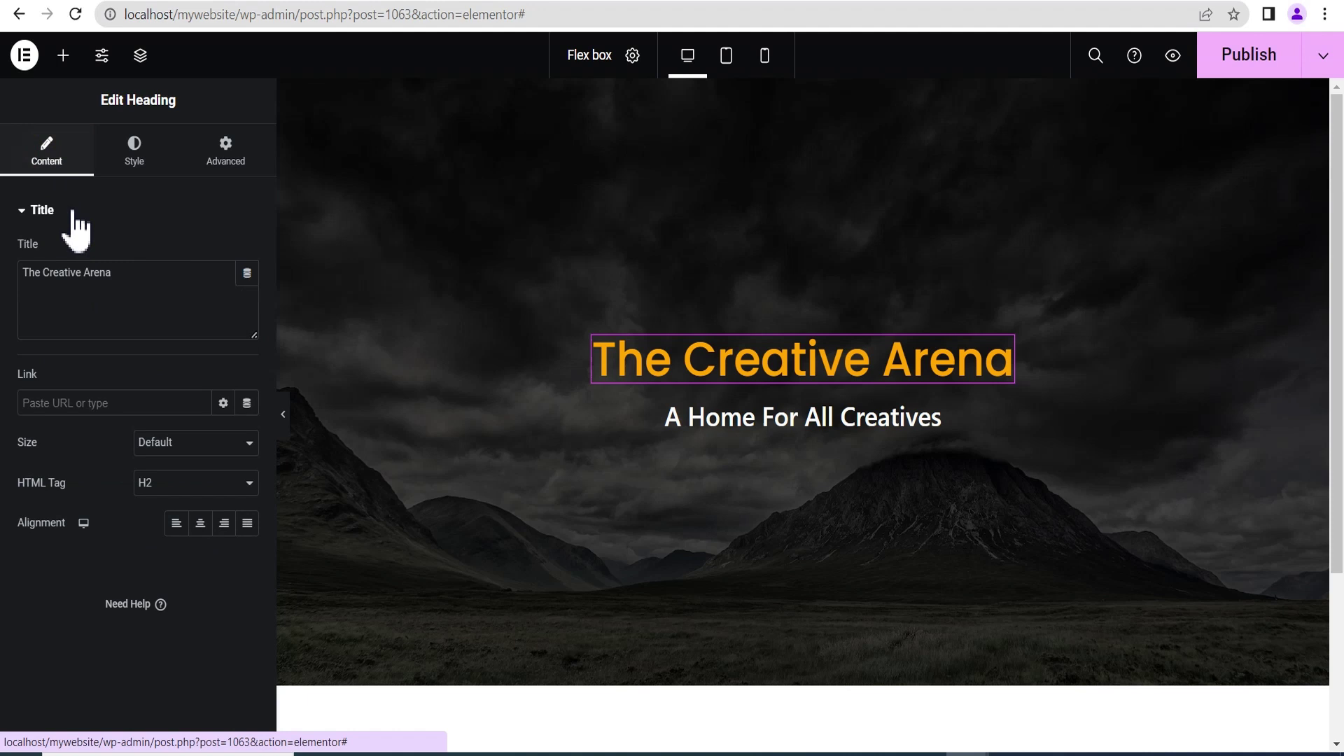
Set the container's direction to row, try Start, Center and End of Align Self on the "The Creative Arena" heading, and clear it
left_click(790, 97)
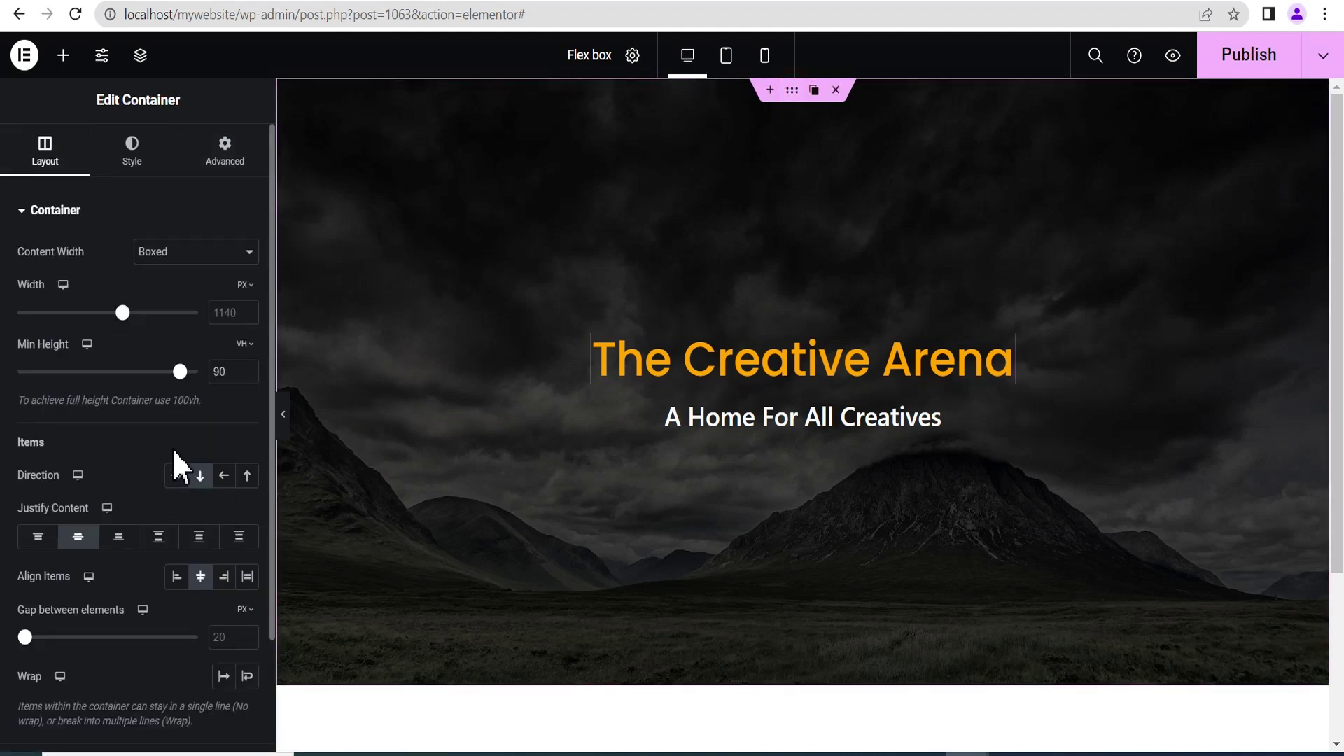
left_click(177, 476)
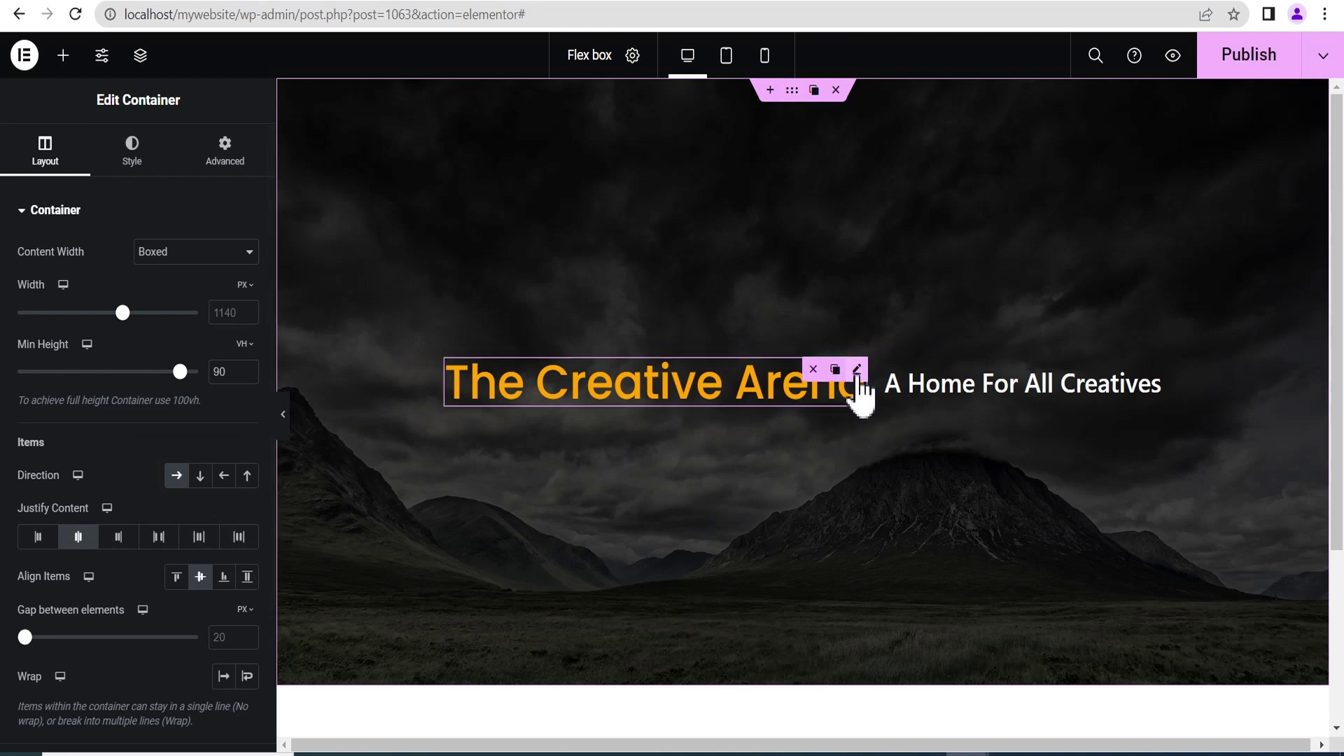
left_click(858, 370)
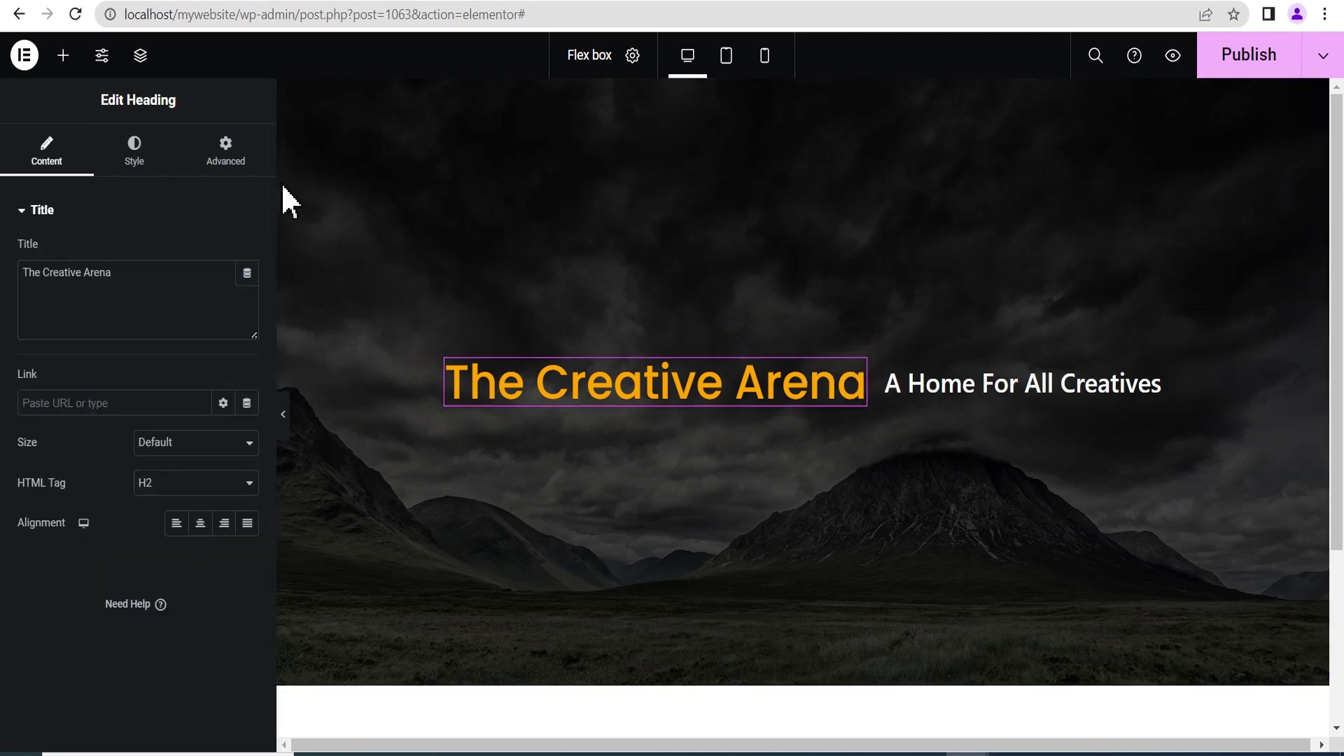
left_click(231, 155)
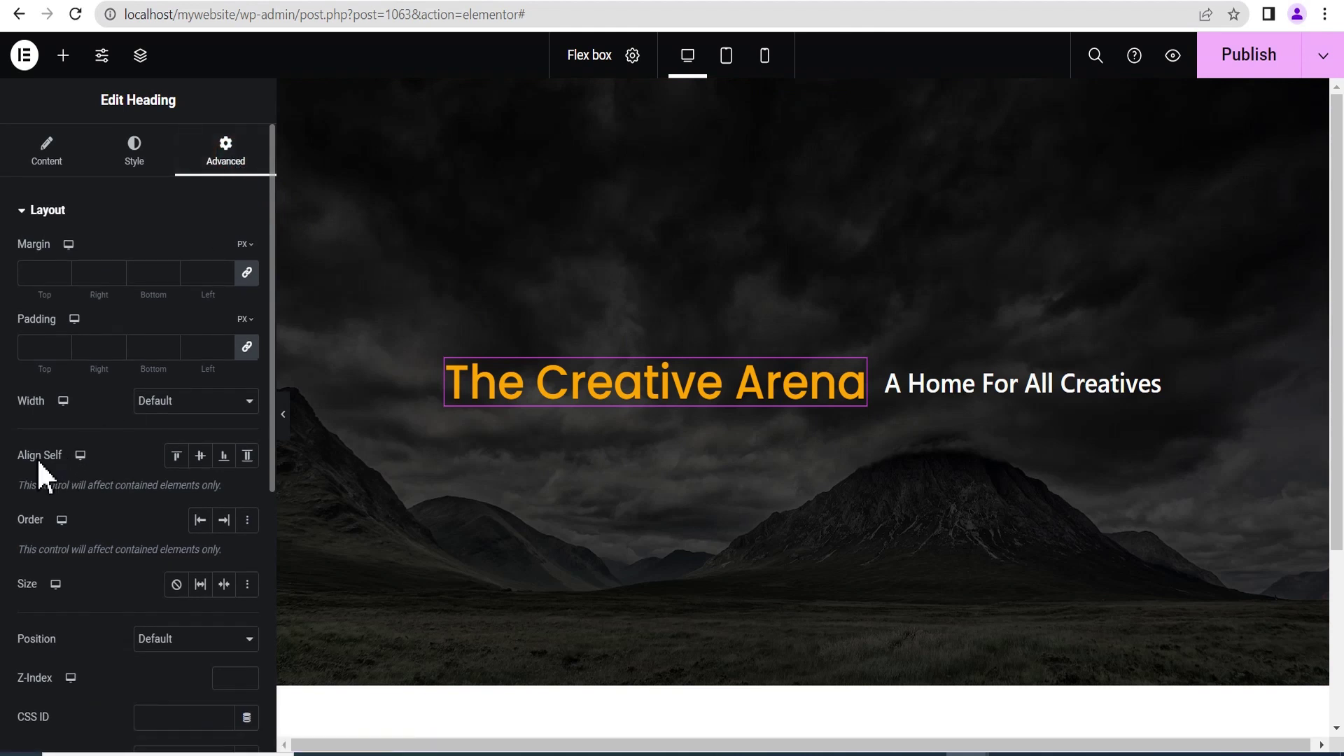
left_click(177, 456)
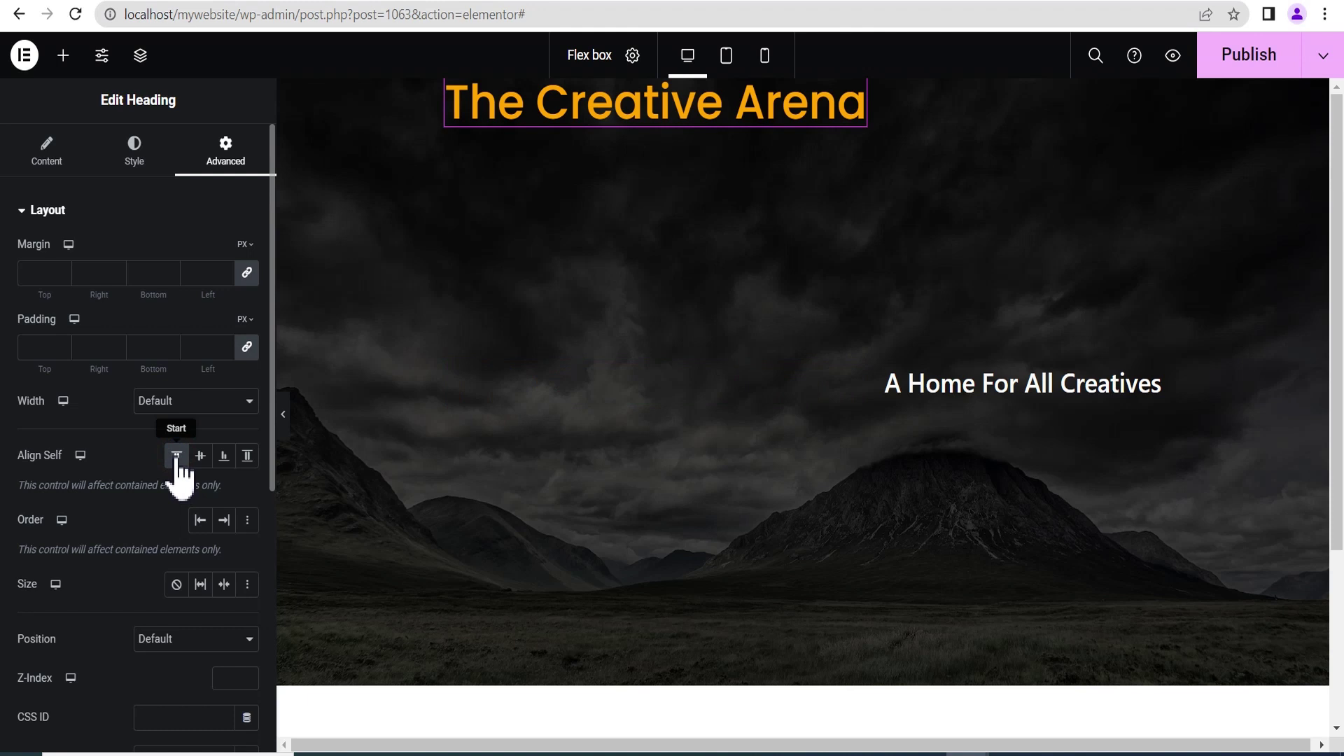
left_click(201, 456)
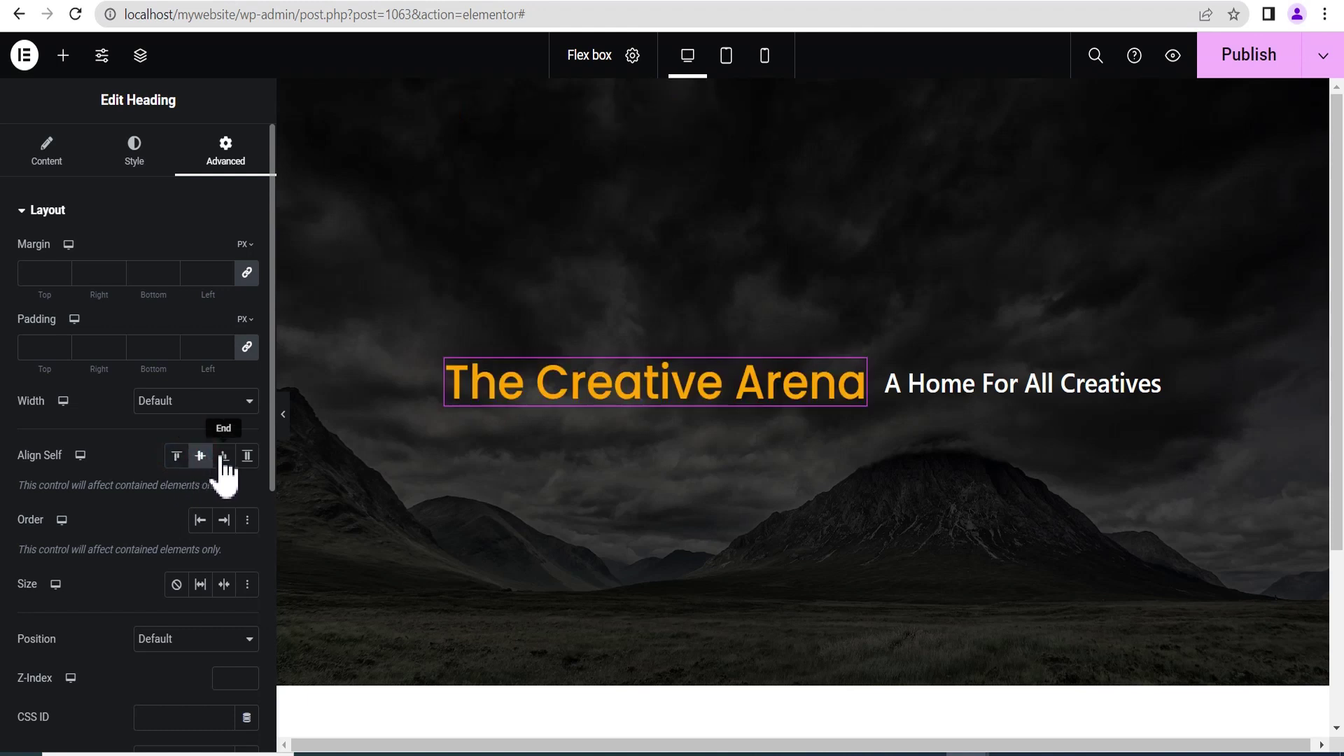
left_click(224, 456)
left_click(201, 458)
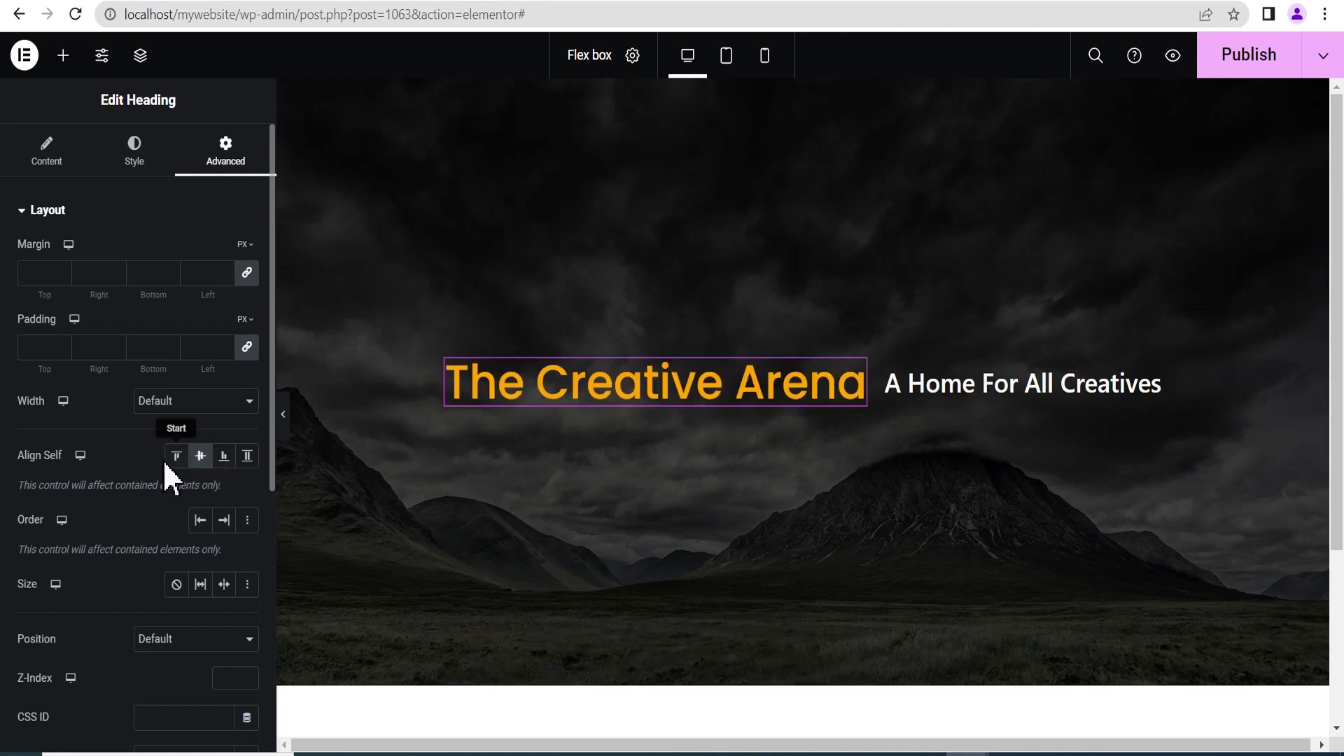
left_click(201, 459)
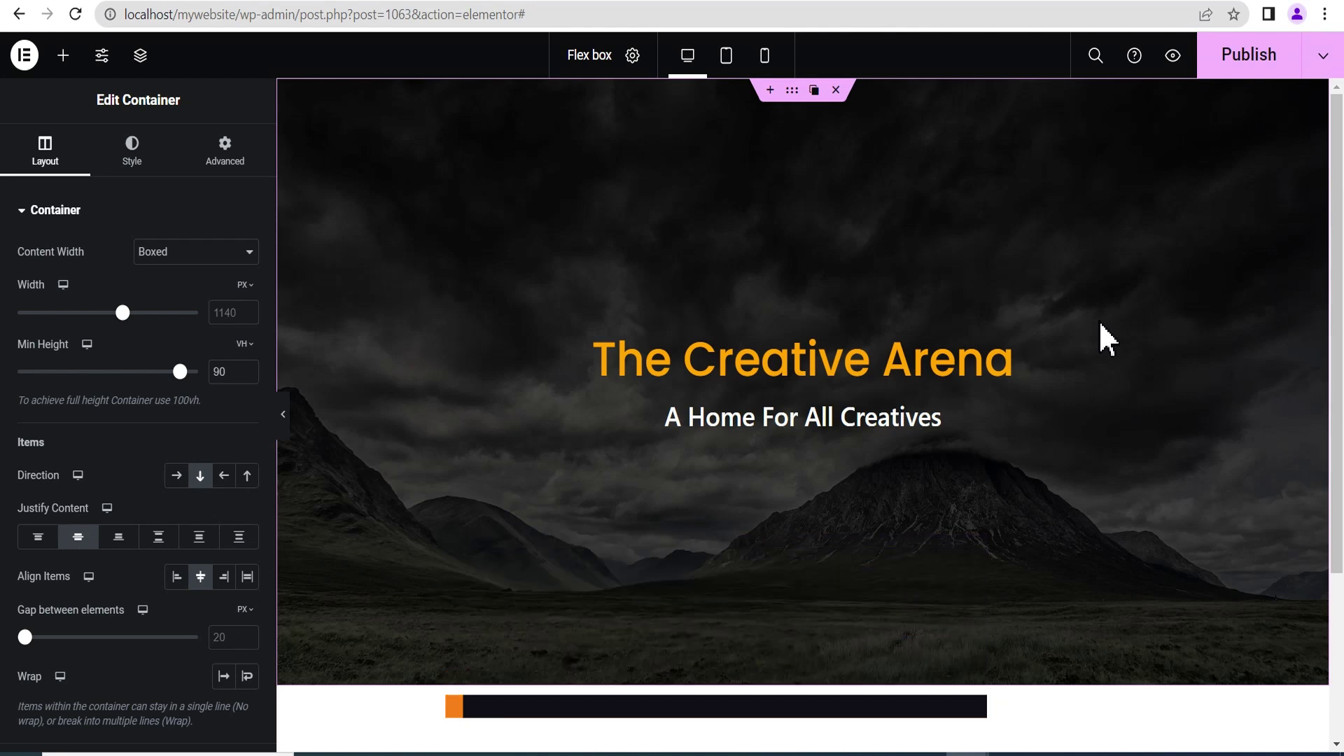
Duplicate the hero container, enable Wrap on the copy and set its direction to row
left_click(814, 89)
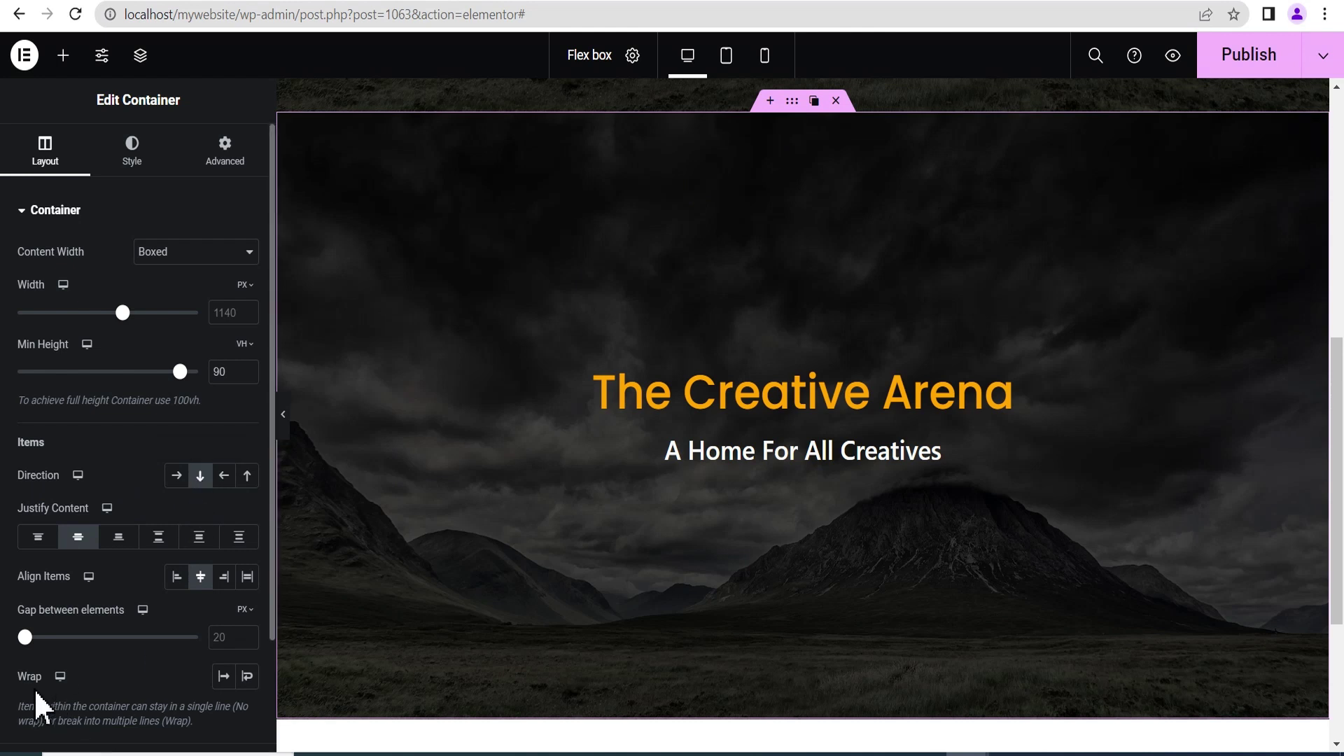
left_click(248, 679)
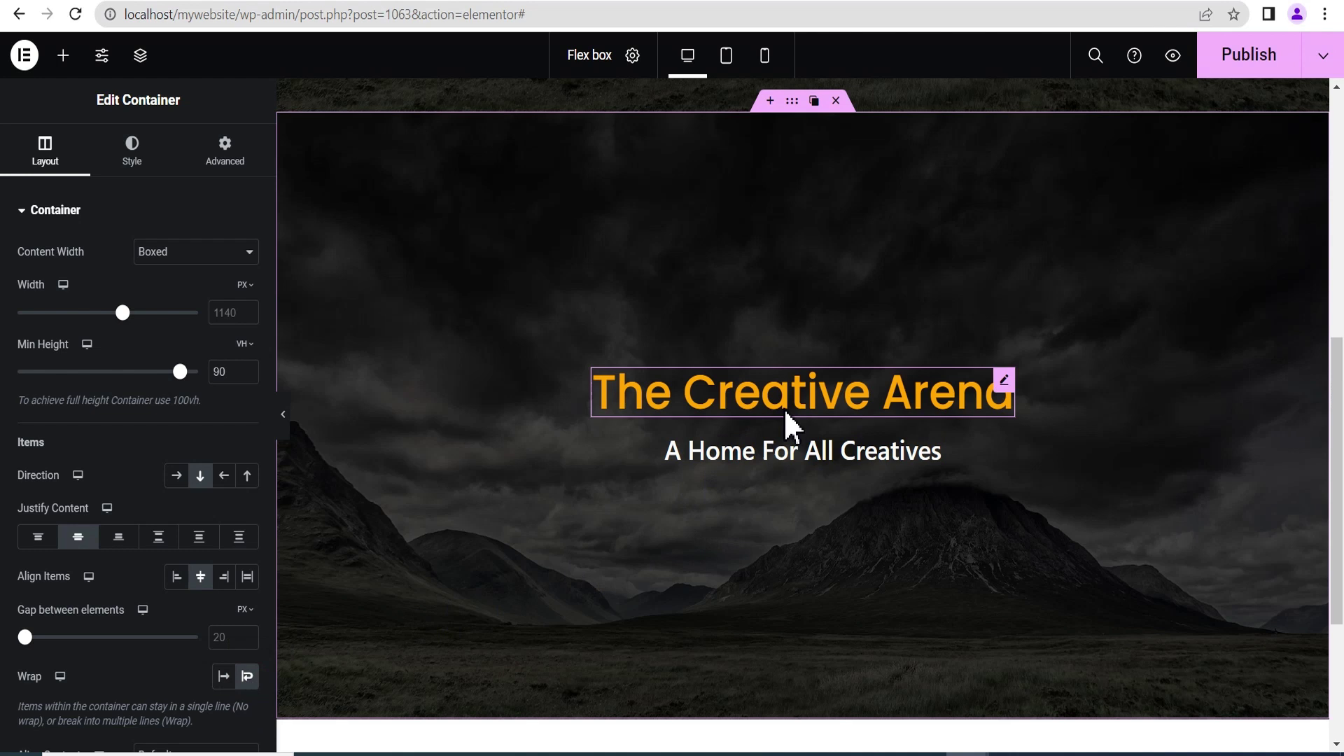
left_click(179, 479)
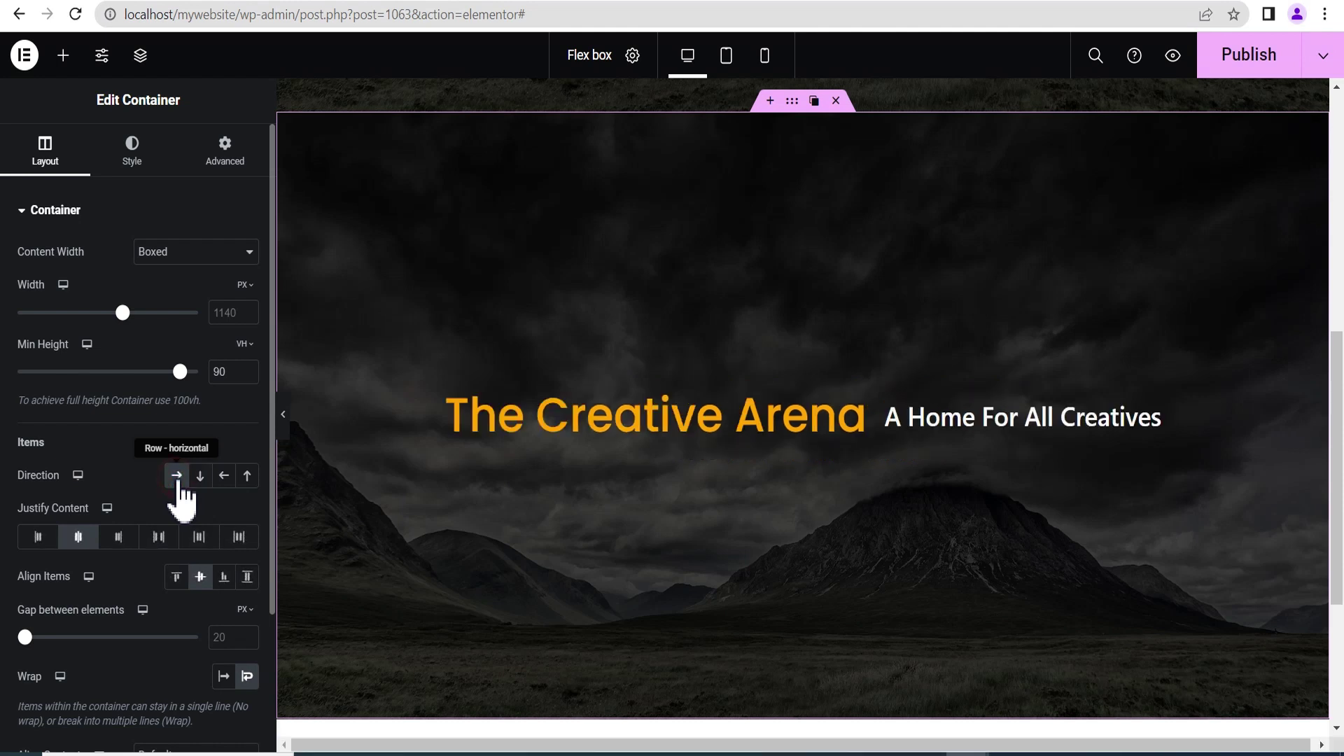
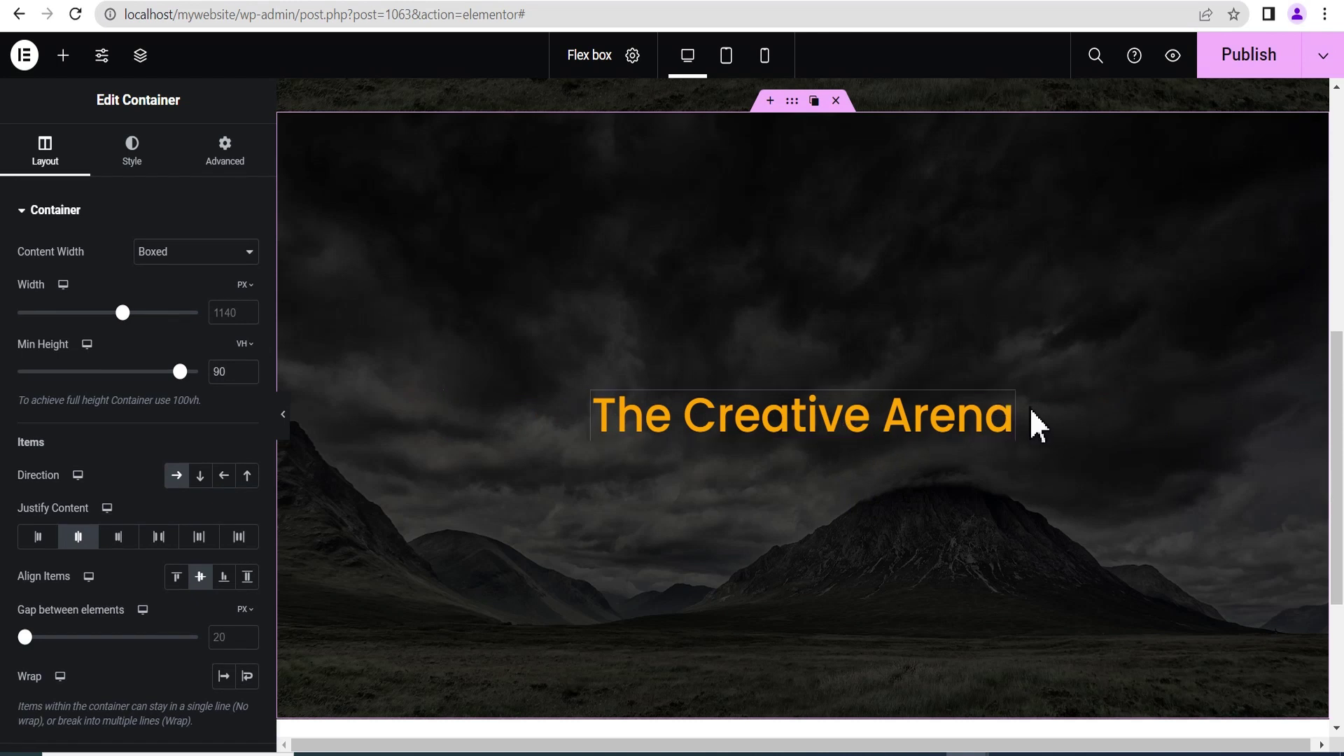
Duplicate the "The Creative Arena" heading three times inside the copied container
left_click(980, 397)
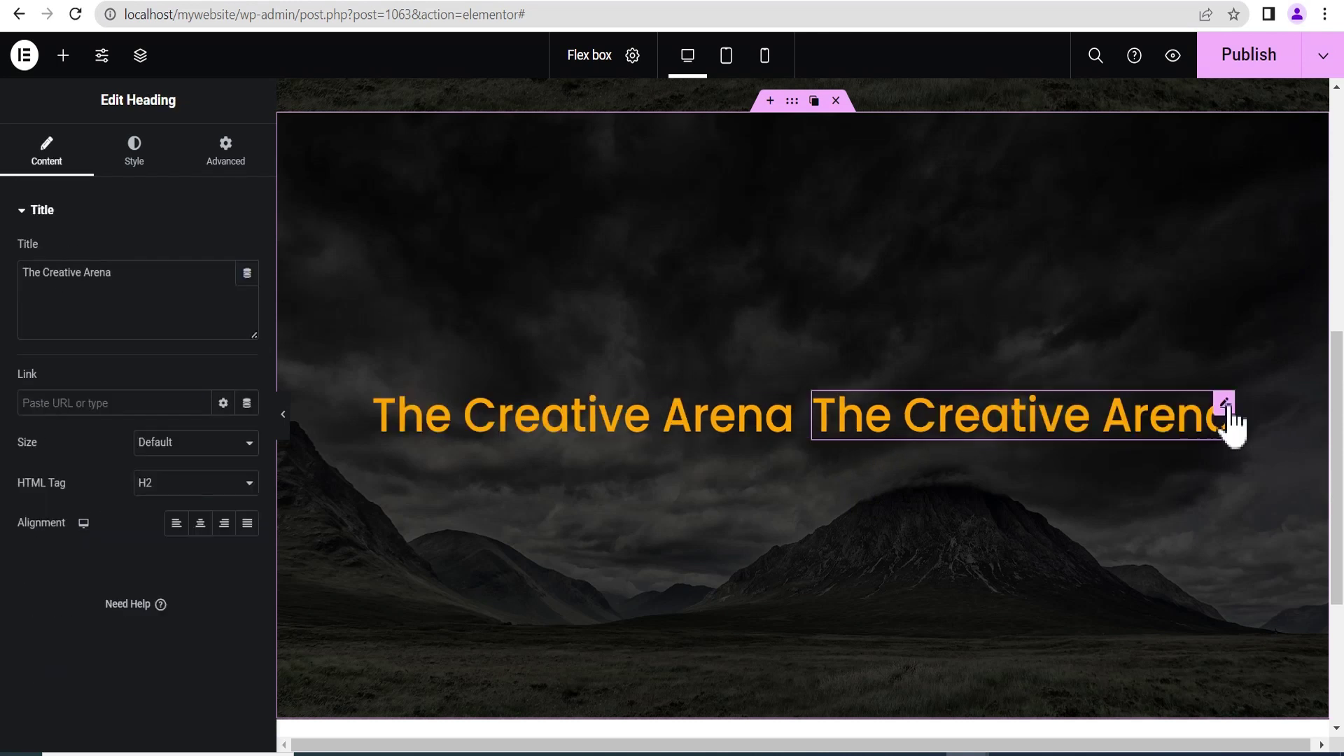
left_click(1195, 404)
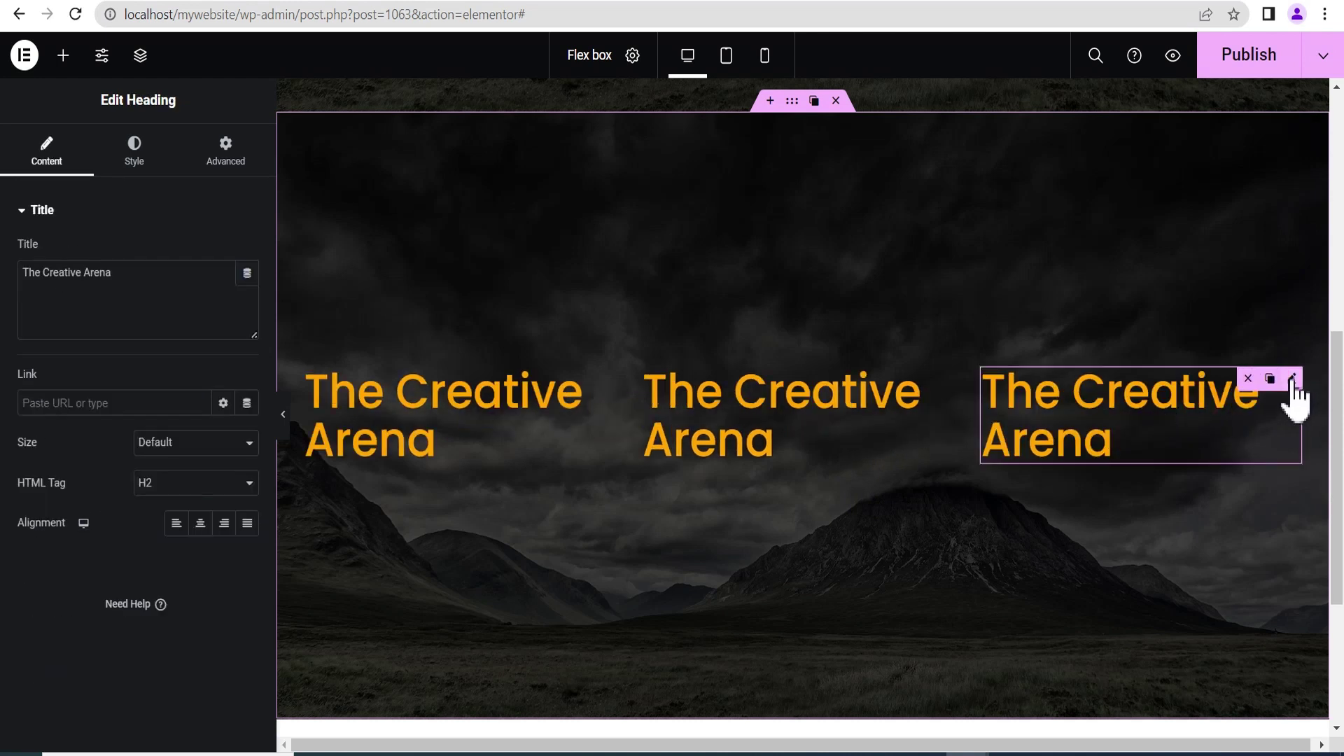
left_click(1272, 381)
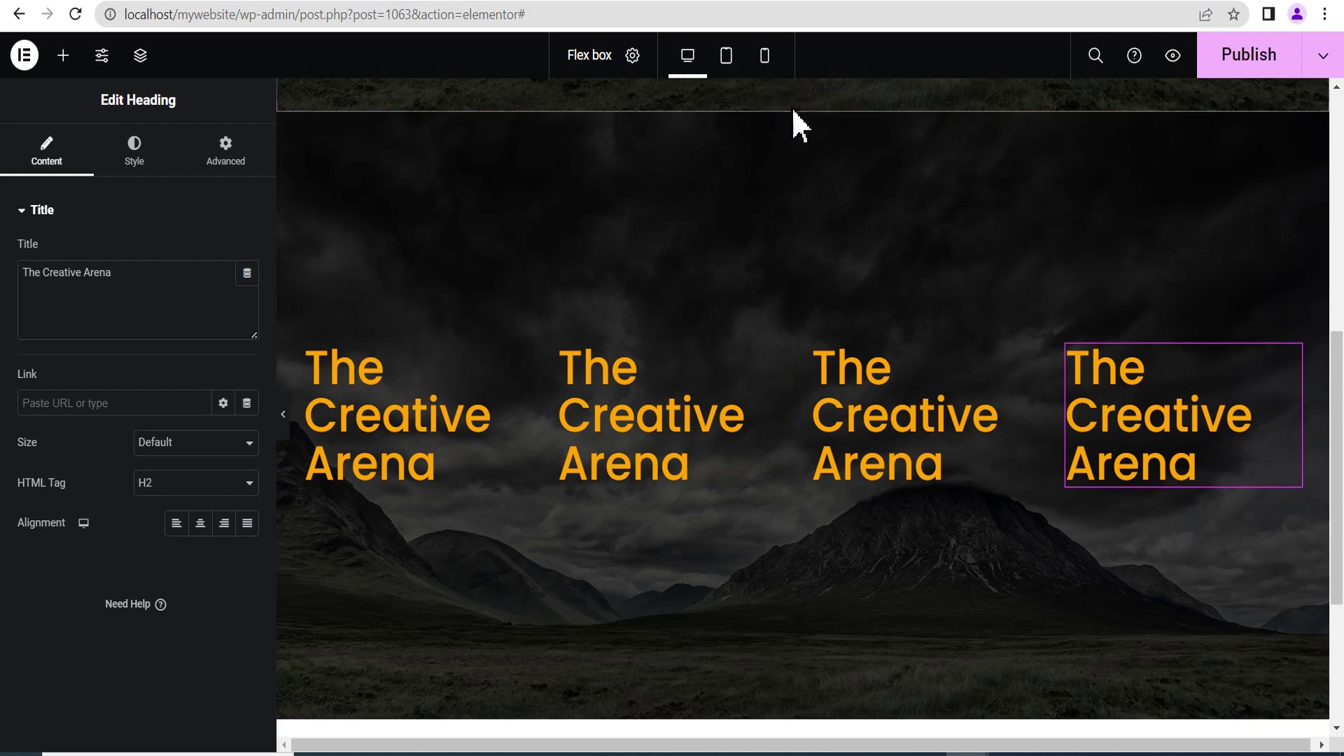
Enable Wrap on the copied container and try Center, then Flex Start, for Align Content
left_click(792, 102)
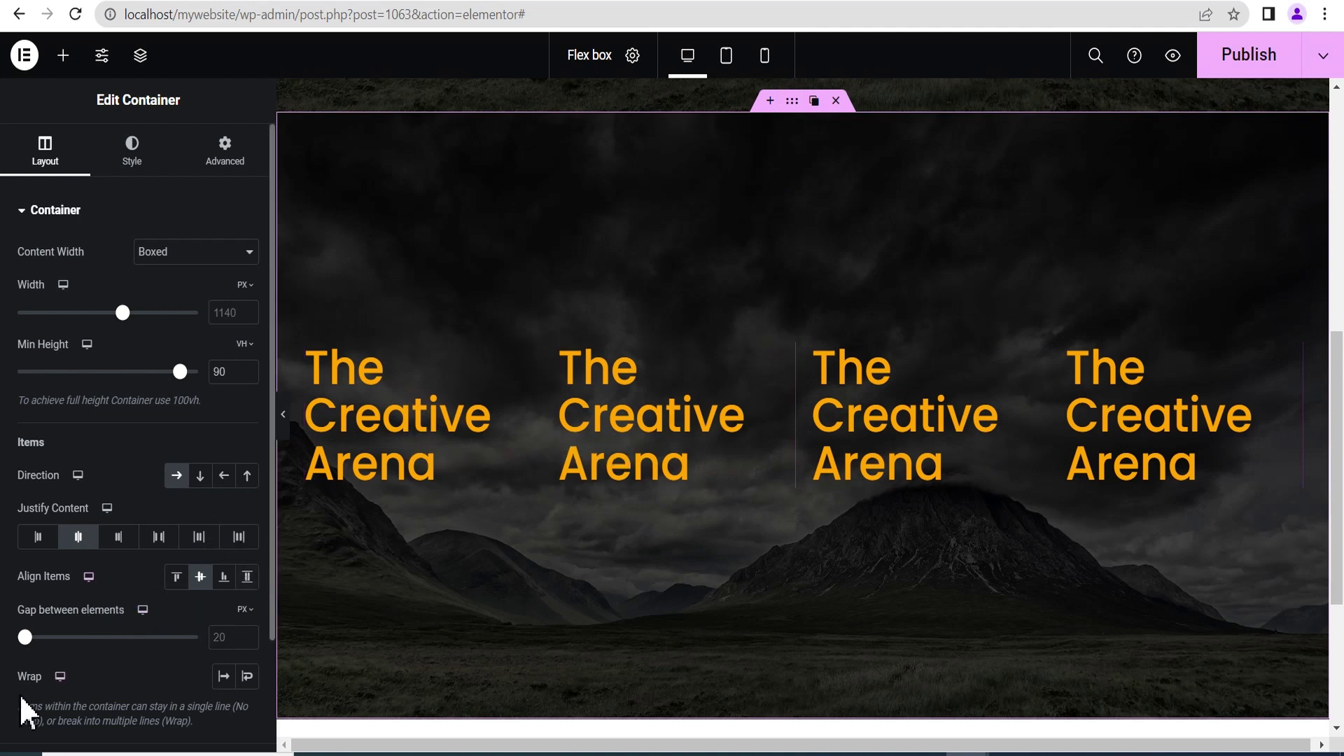
left_click(248, 677)
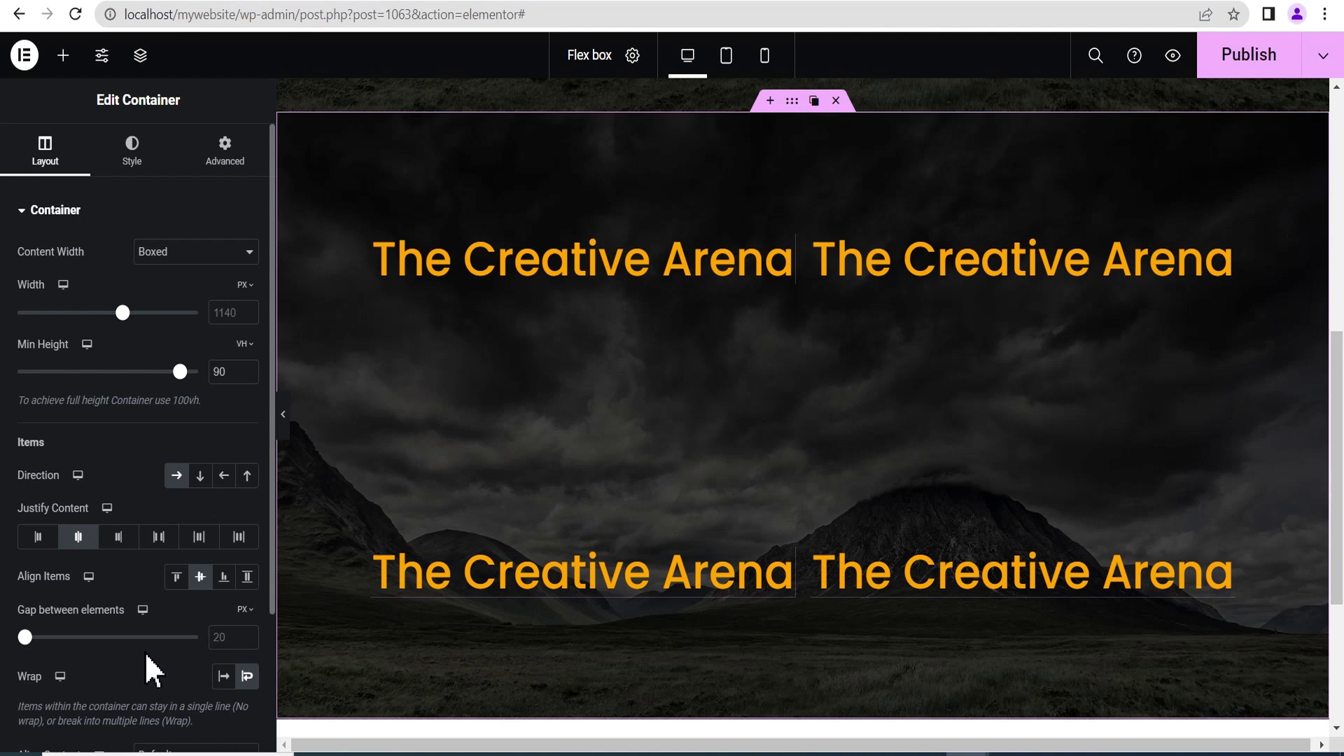
scroll(150, 668, "down", 2)
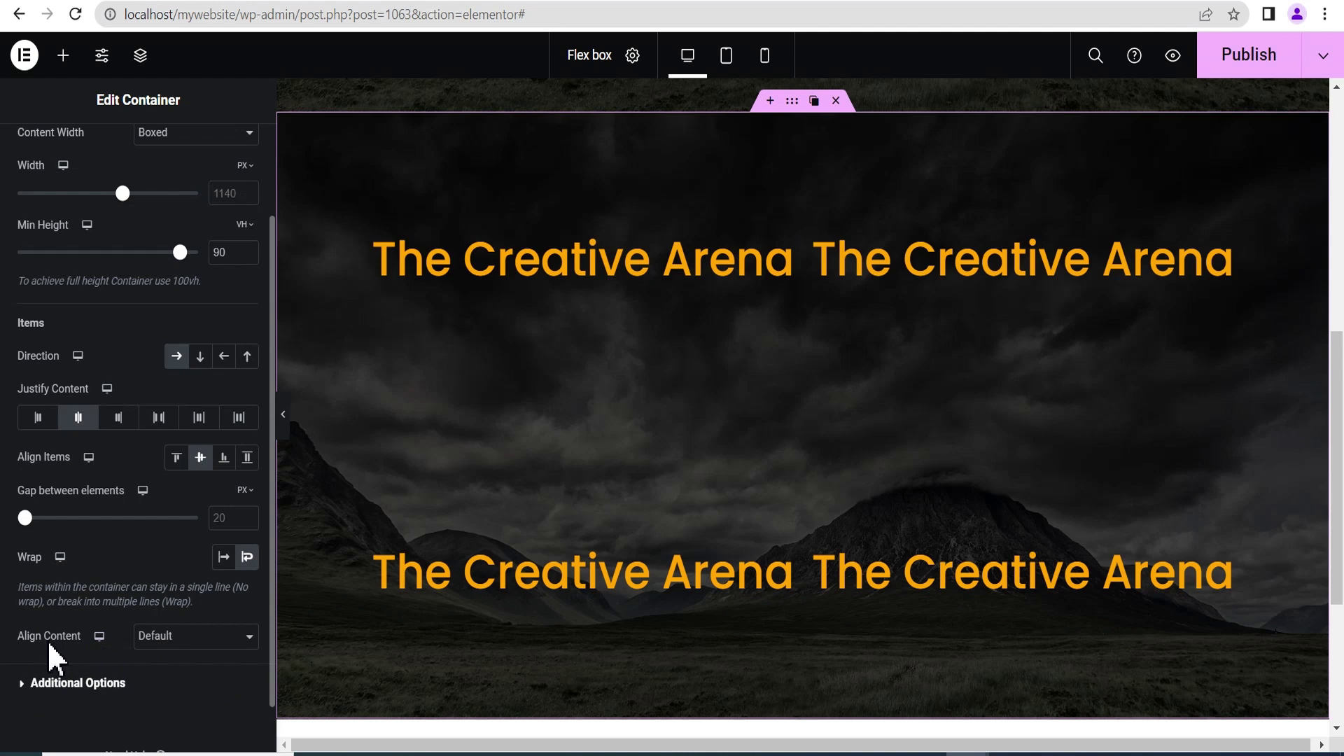
left_click(185, 642)
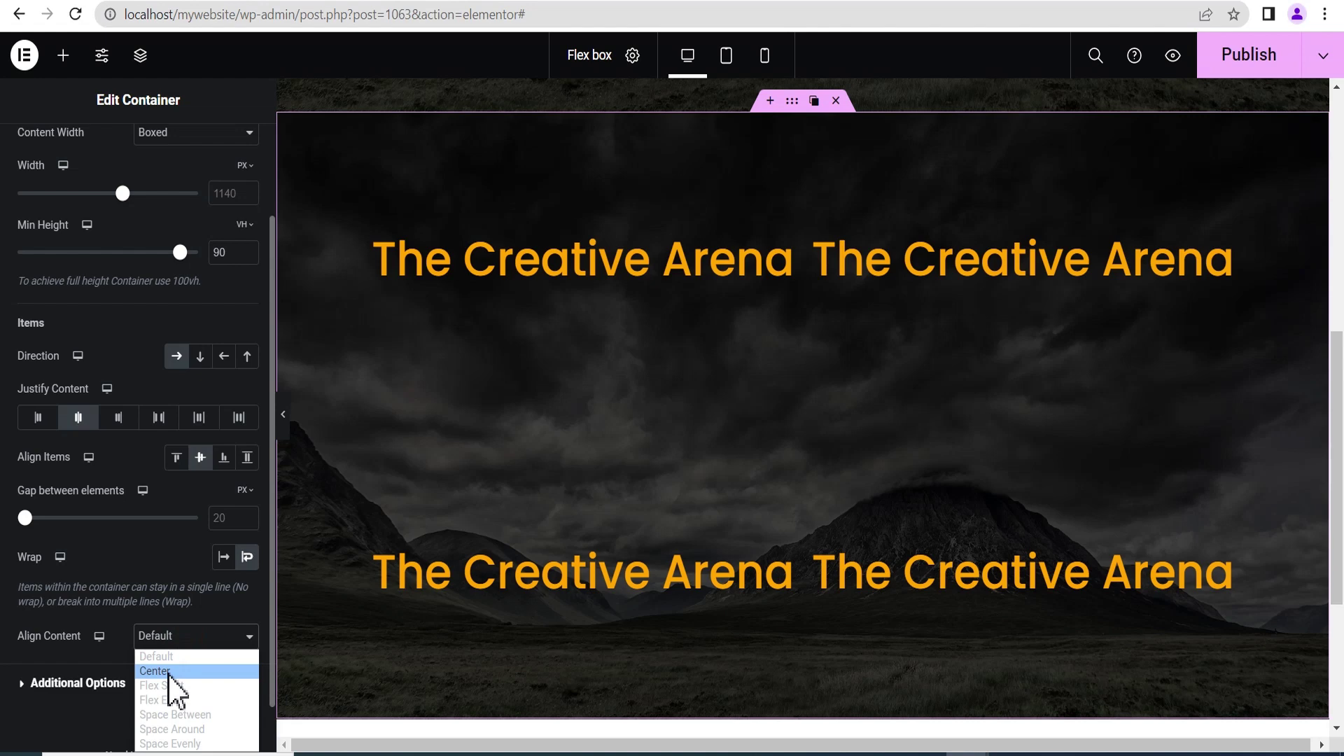
left_click(168, 672)
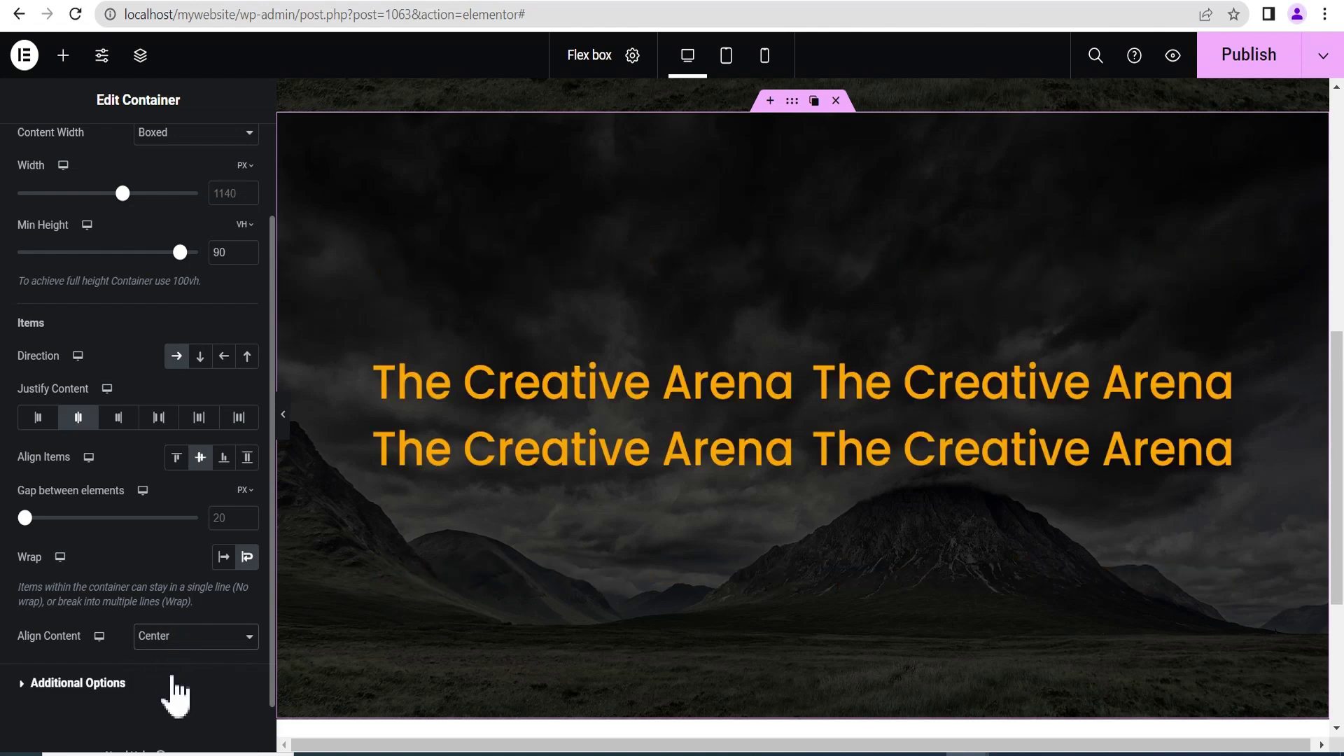
left_click(171, 640)
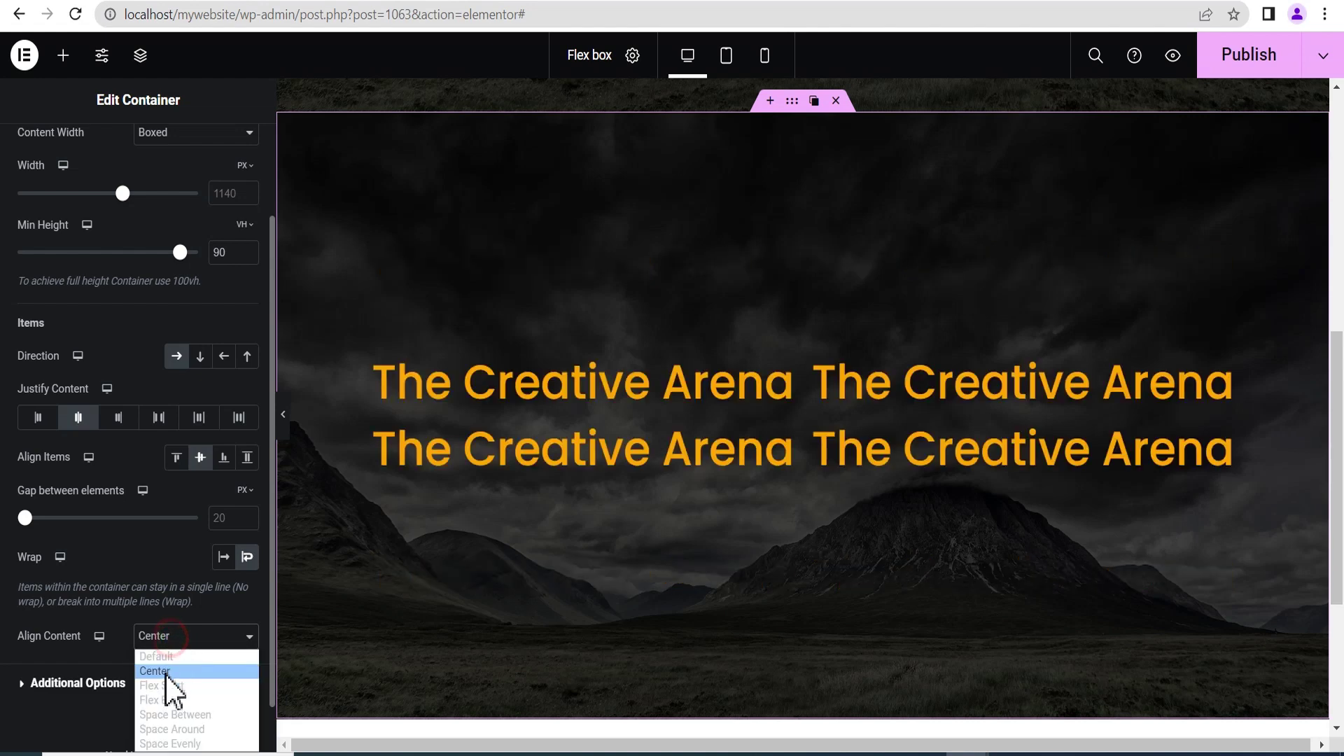
left_click(166, 680)
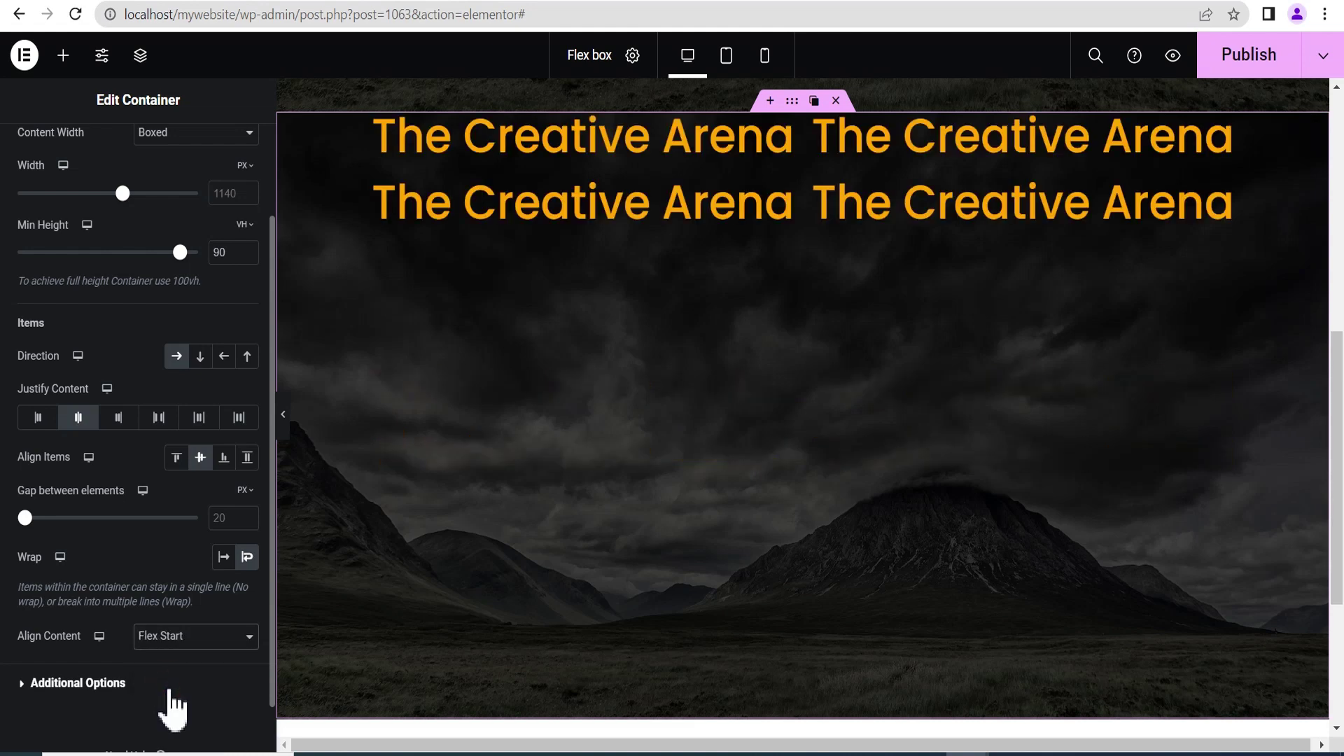
Try Flex End, Space Between and Space Around for Align Content, set it to Space Evenly, and toggle Wrap off and on
left_click(169, 638)
left_click(172, 700)
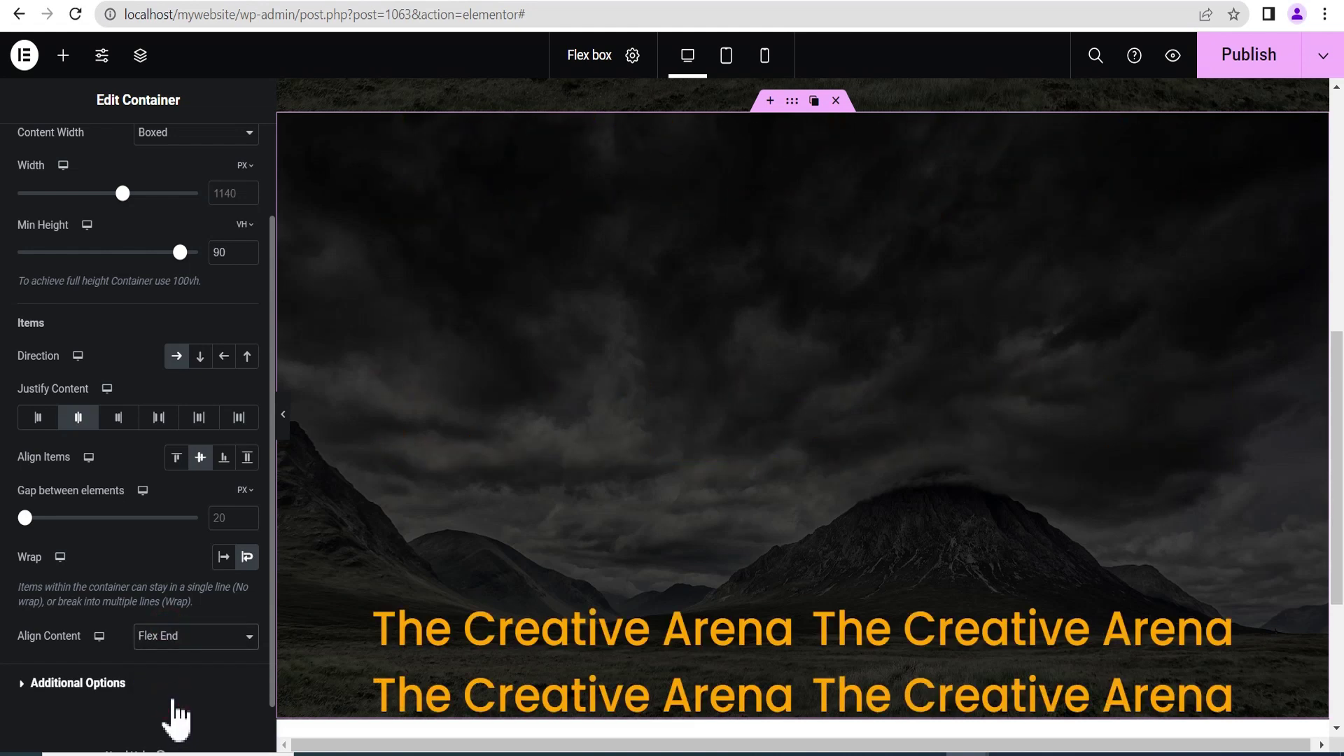
left_click(179, 637)
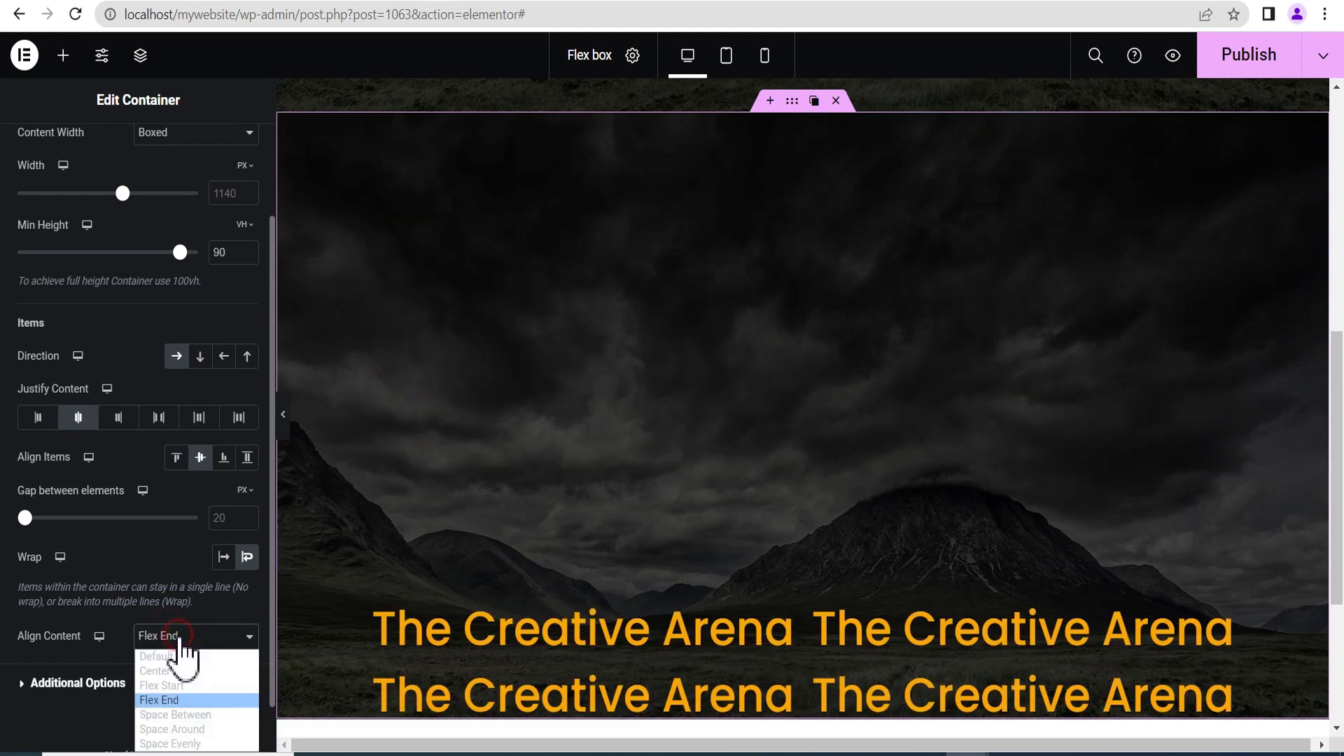
left_click(176, 716)
left_click(184, 638)
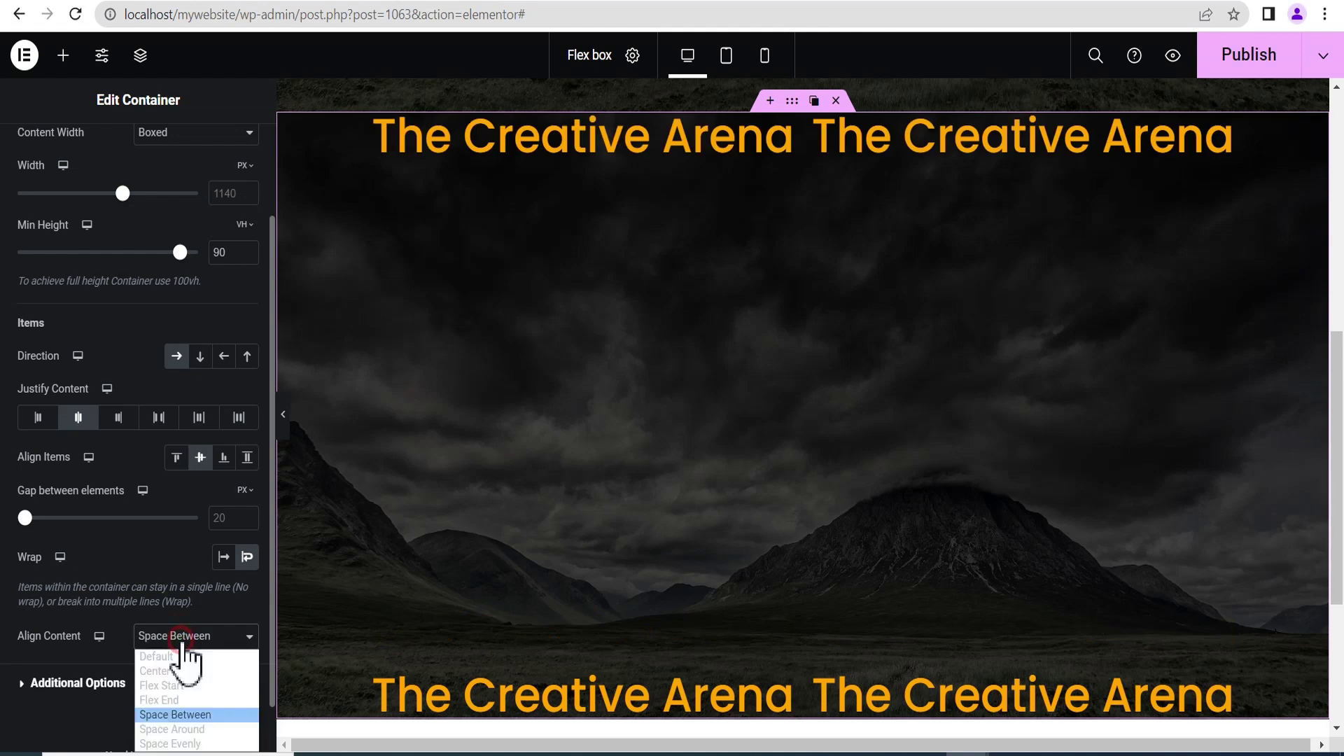
left_click(183, 729)
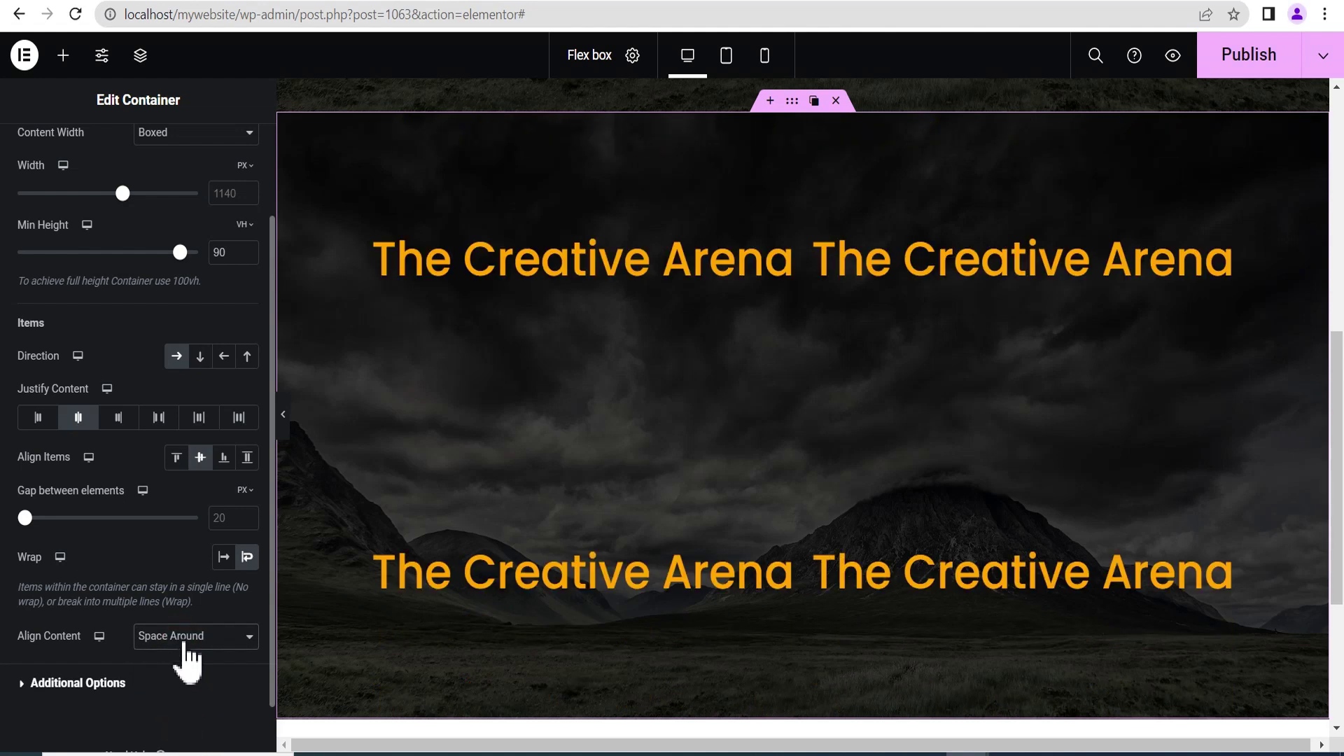
left_click(185, 637)
left_click(183, 731)
left_click(184, 748)
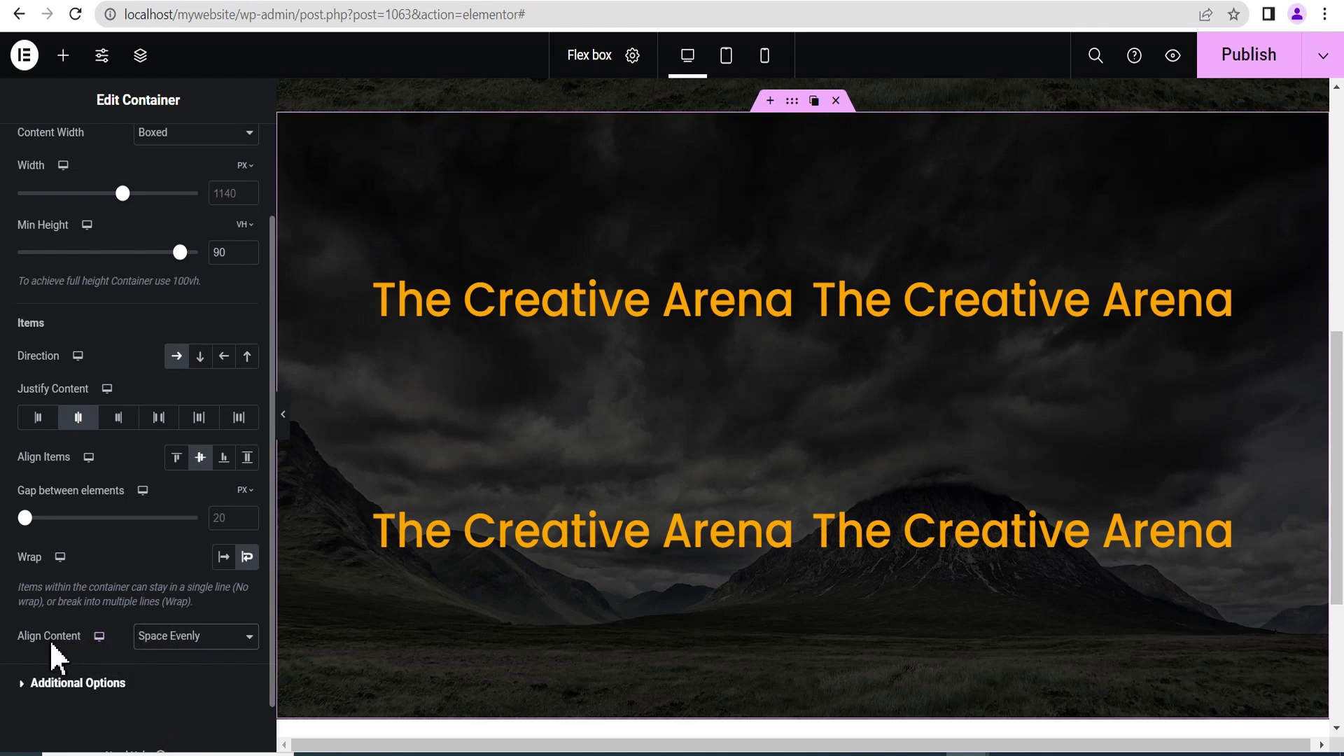
left_click(247, 557)
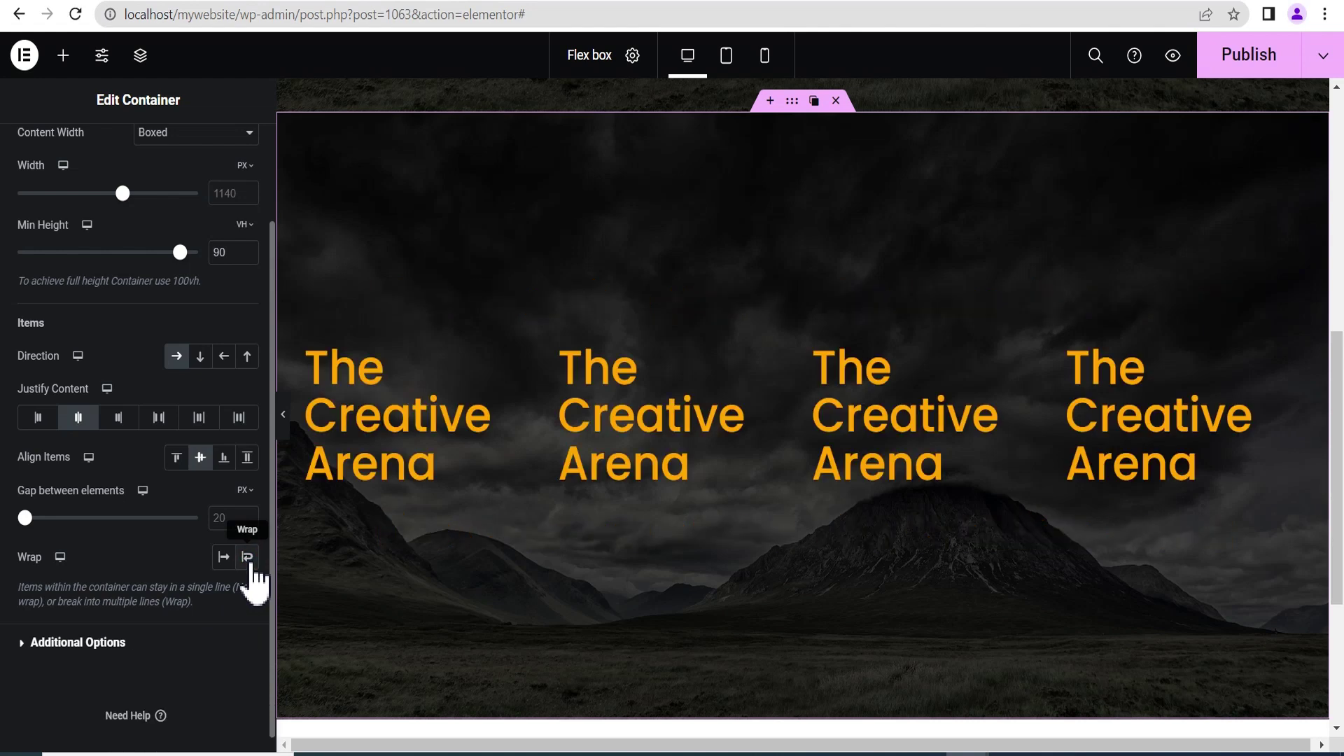
left_click(247, 557)
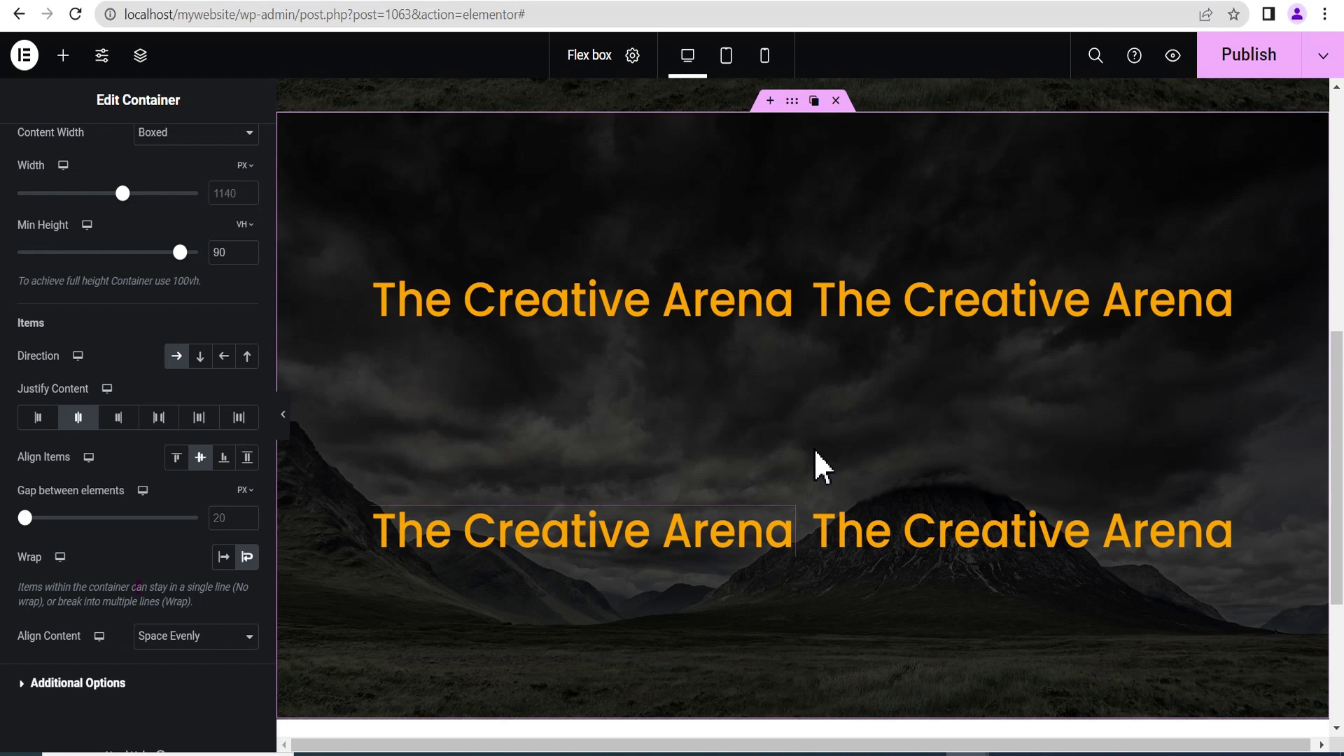
Delete all four "The Creative Arena" headings from the copied container and set the container's width to 1000 px
scroll(234, 425, "up", 3)
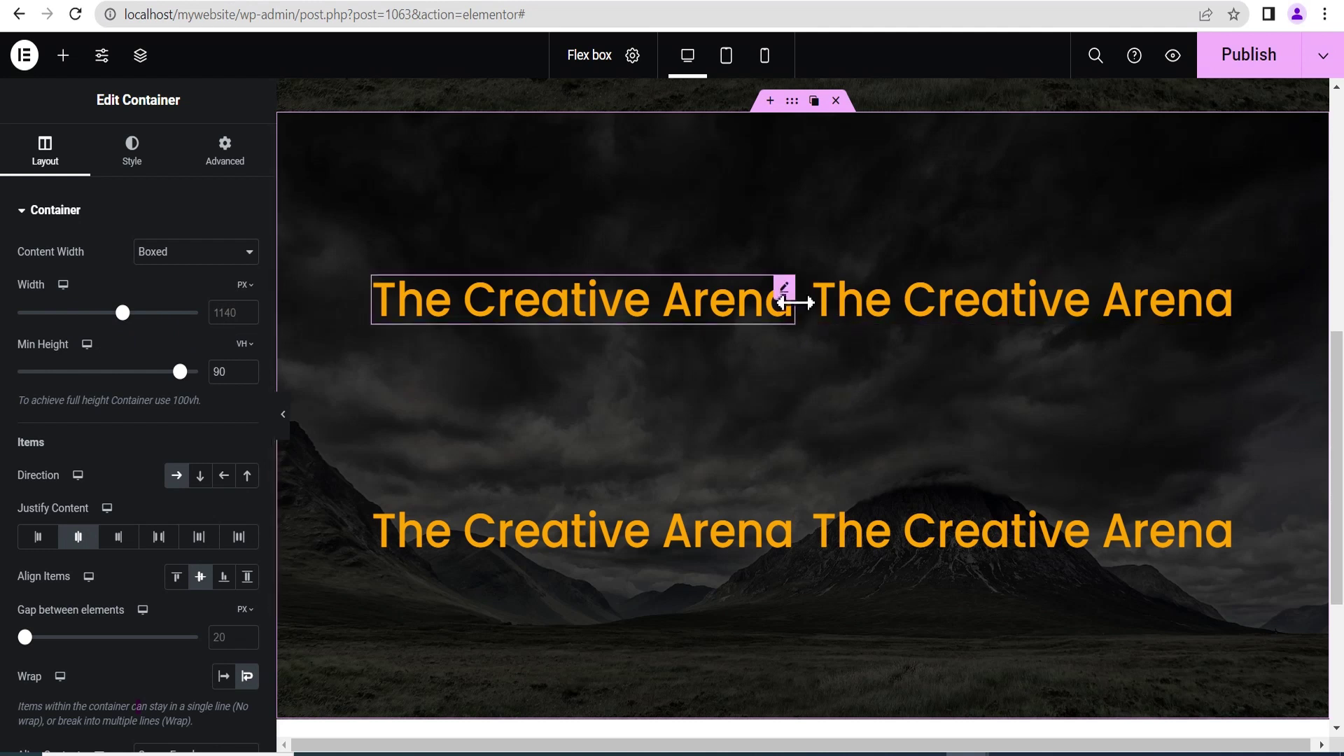
left_click_drag(795, 303, 741, 309)
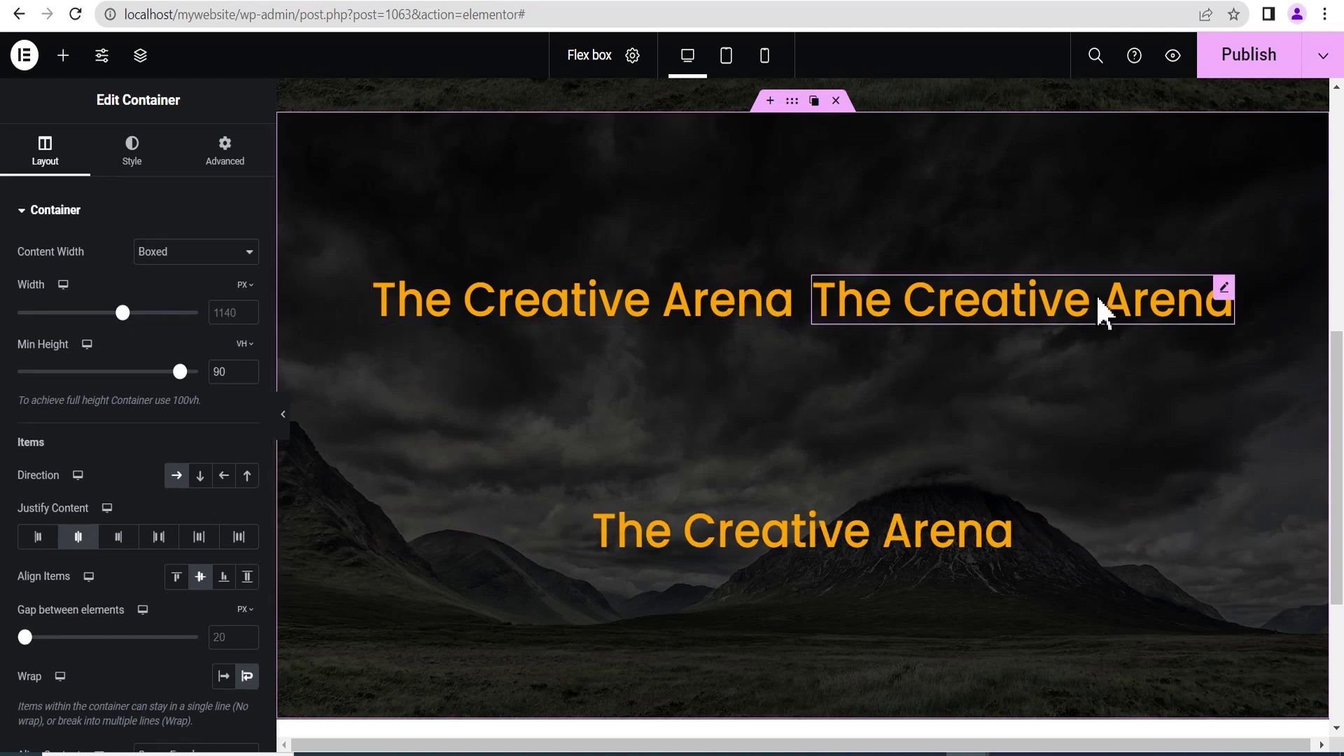
left_click(1182, 289)
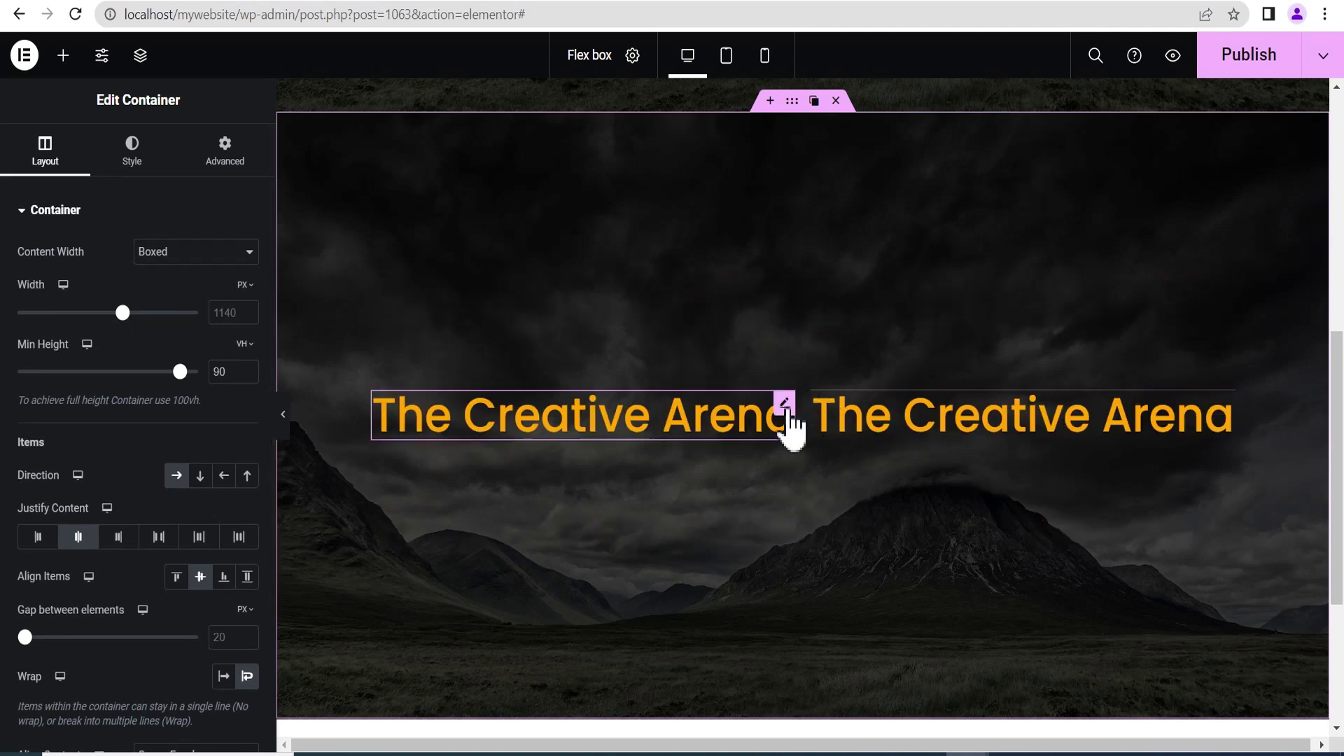
left_click(745, 404)
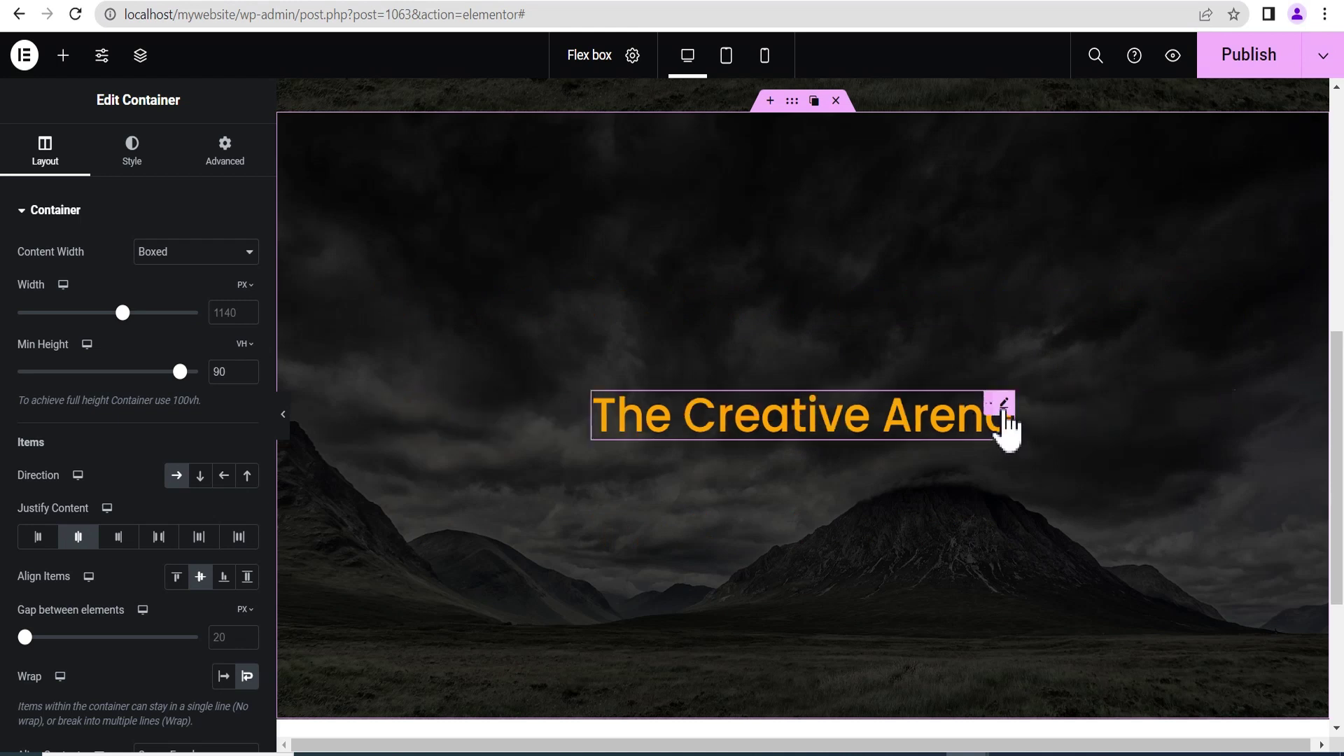
left_click(965, 405)
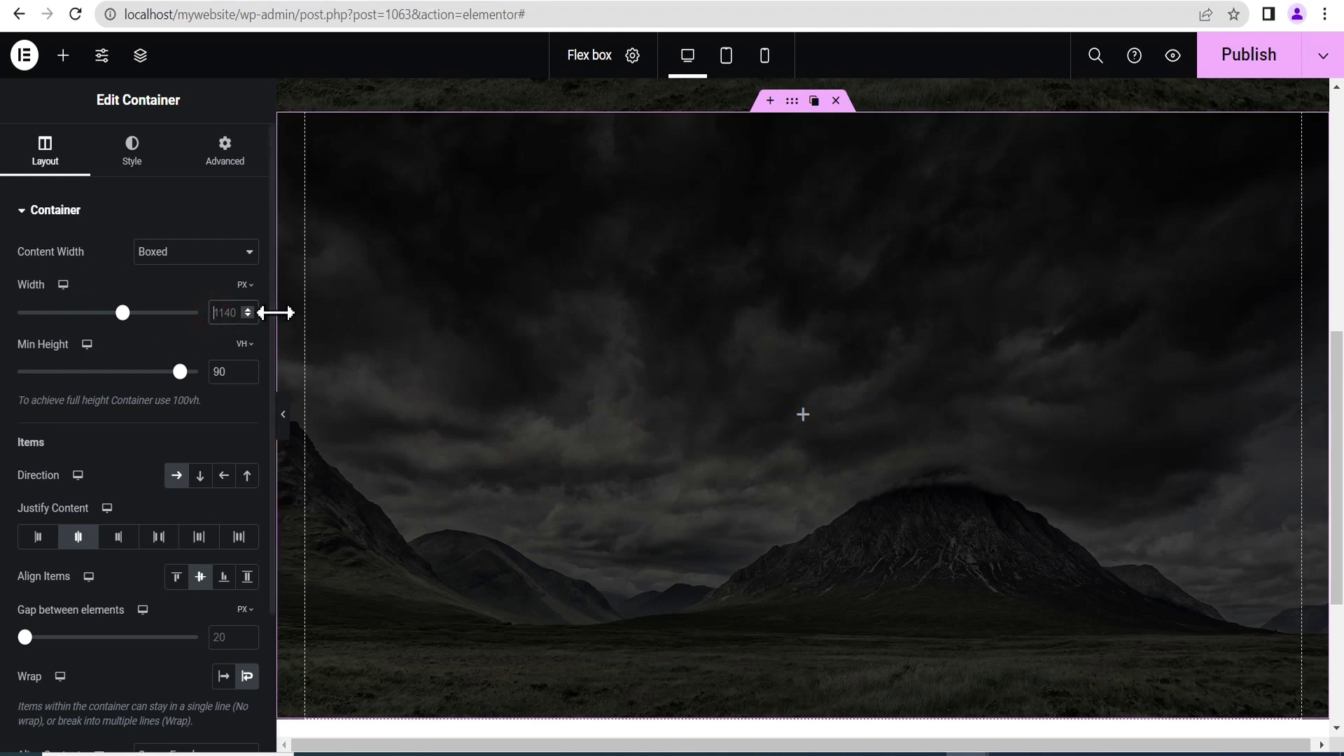
type("100")
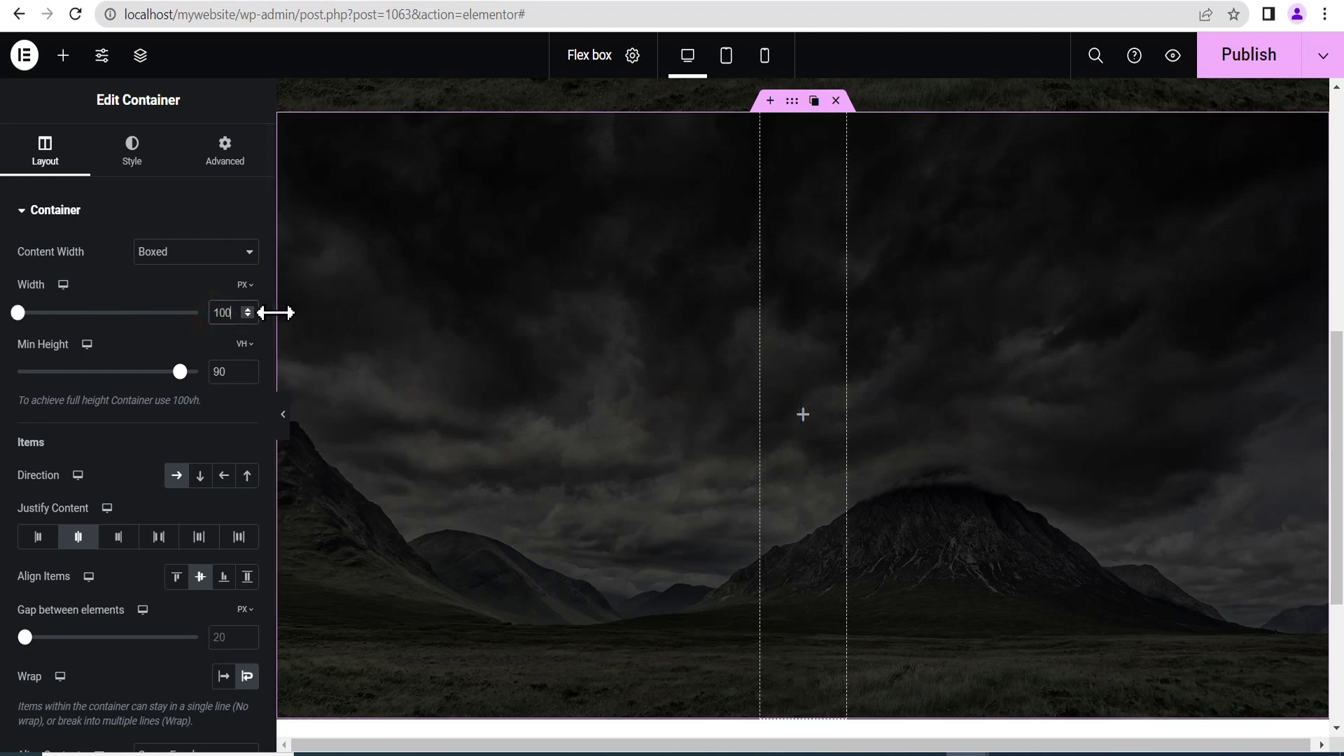
type("0")
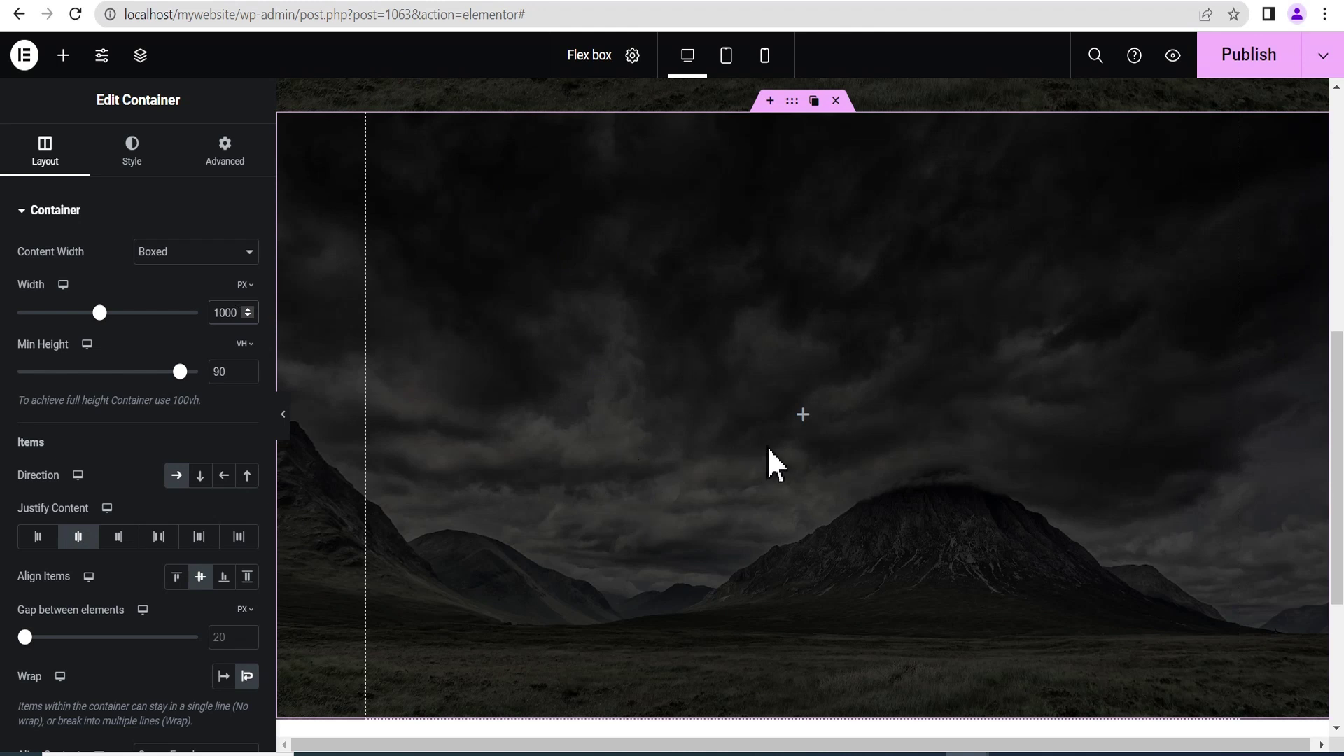
Add an Image widget to the empty container and choose the black-and-white portrait of the boy from the media library
left_click(803, 415)
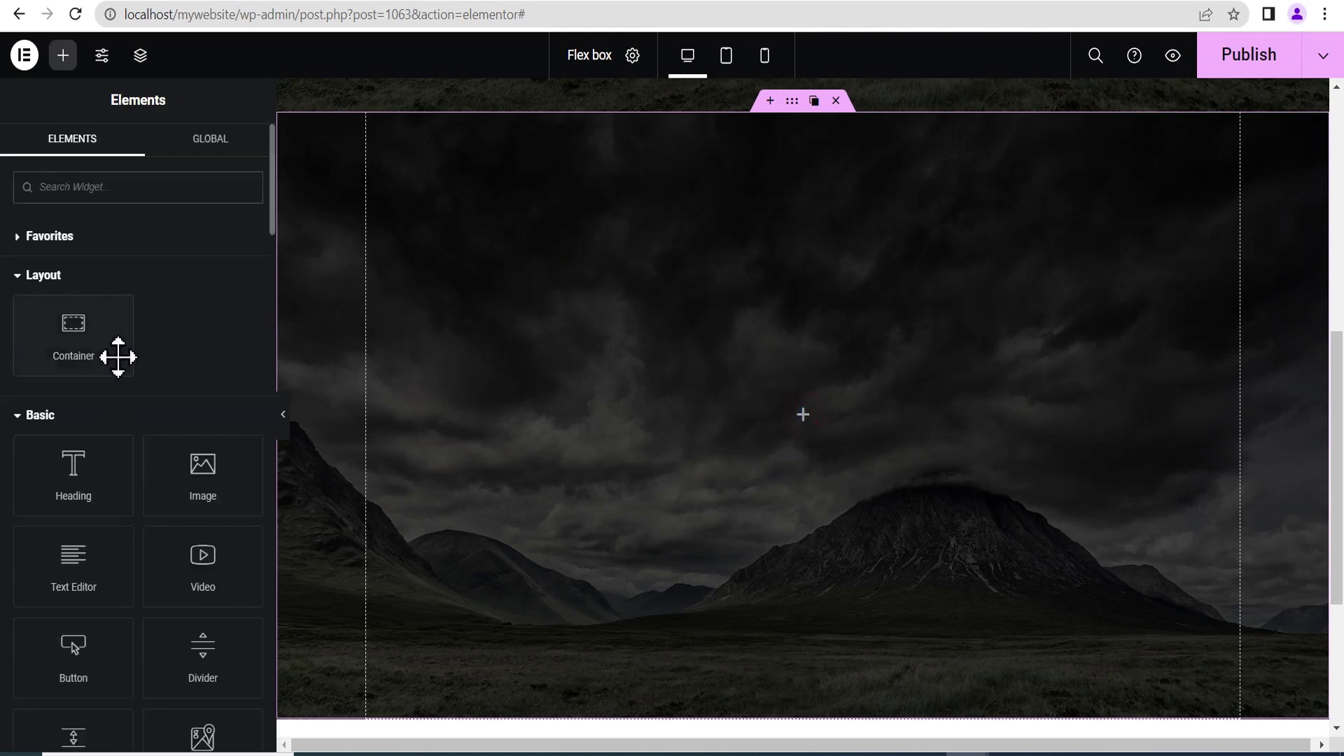
left_click_drag(203, 483, 785, 433)
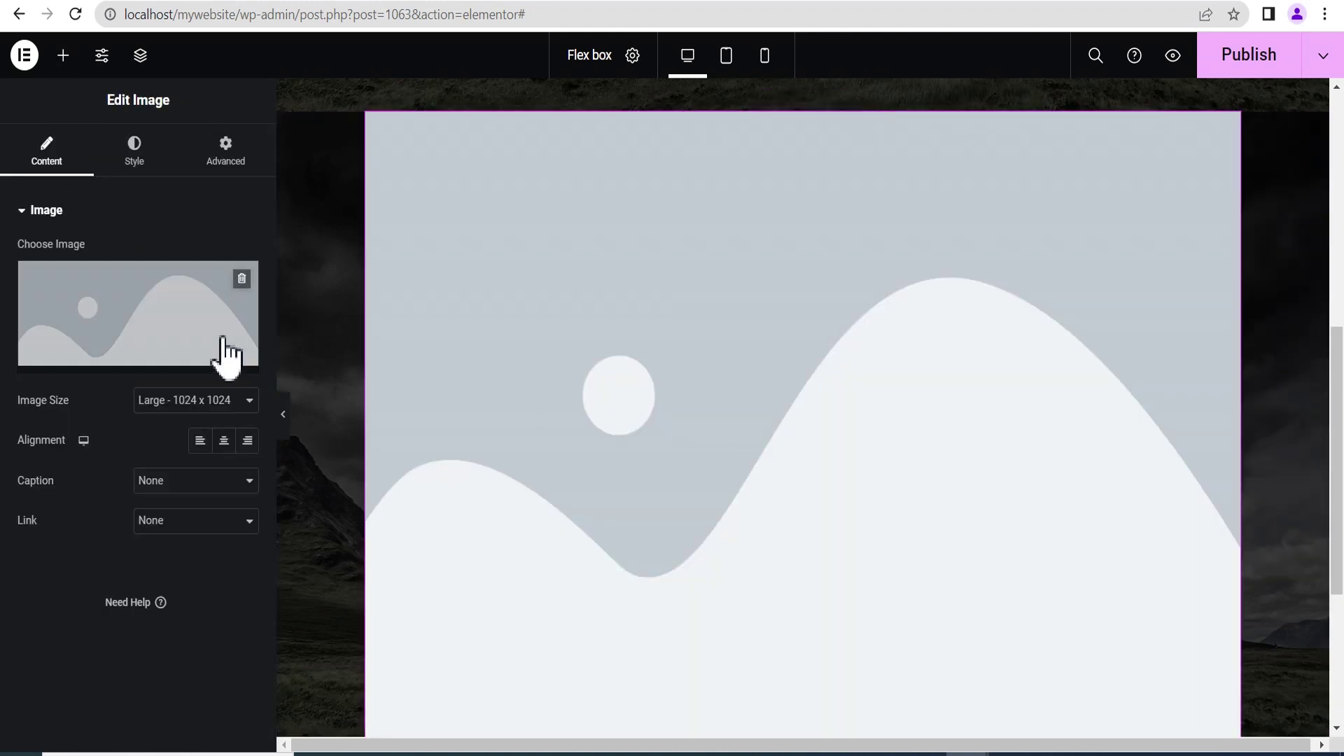
left_click(226, 354)
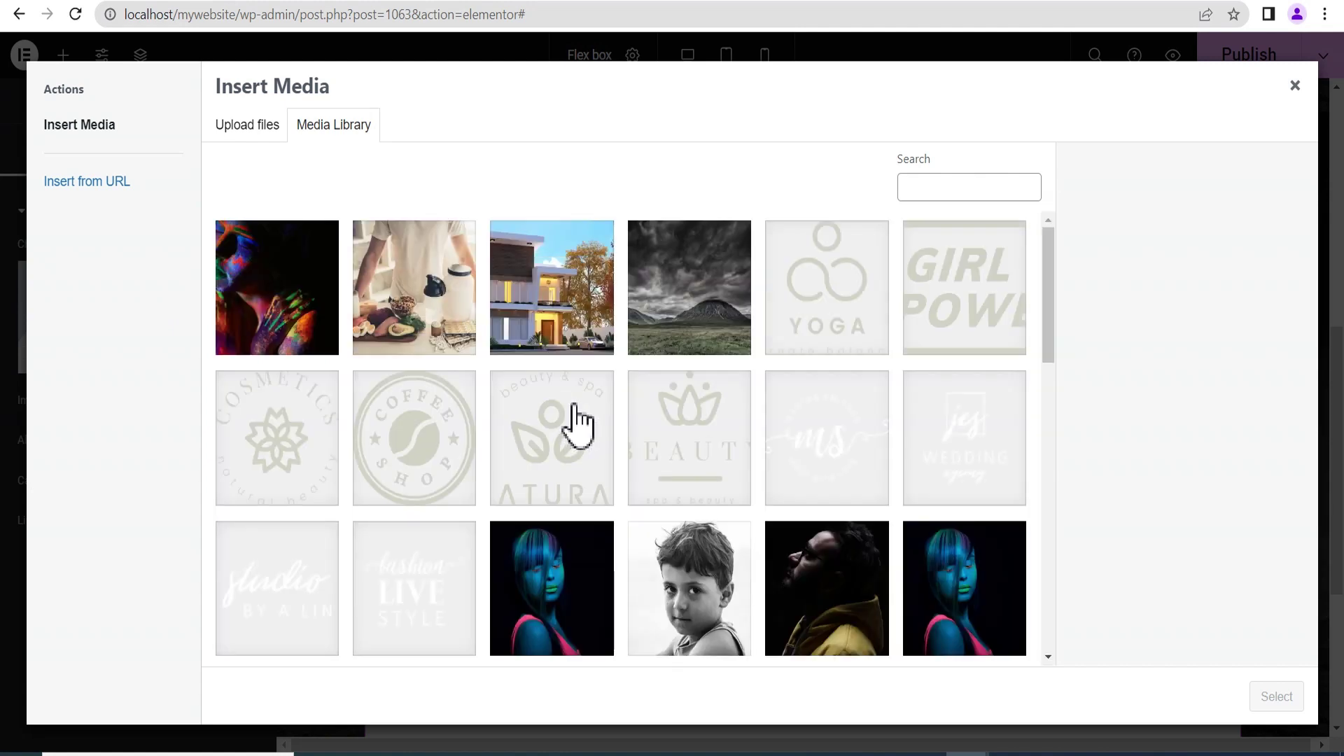
left_click(673, 542)
left_click(1277, 697)
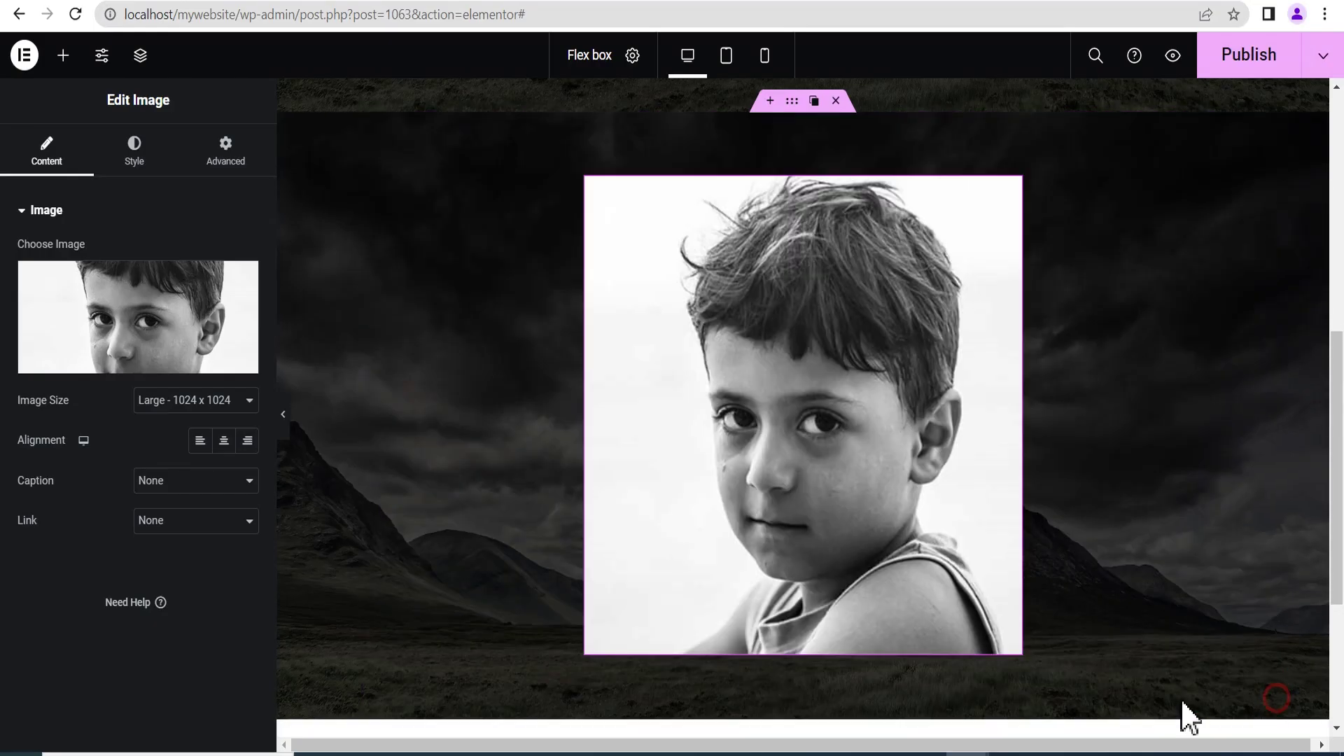
Switch the portrait image's width unit to PX and set the width to 300
left_click(136, 151)
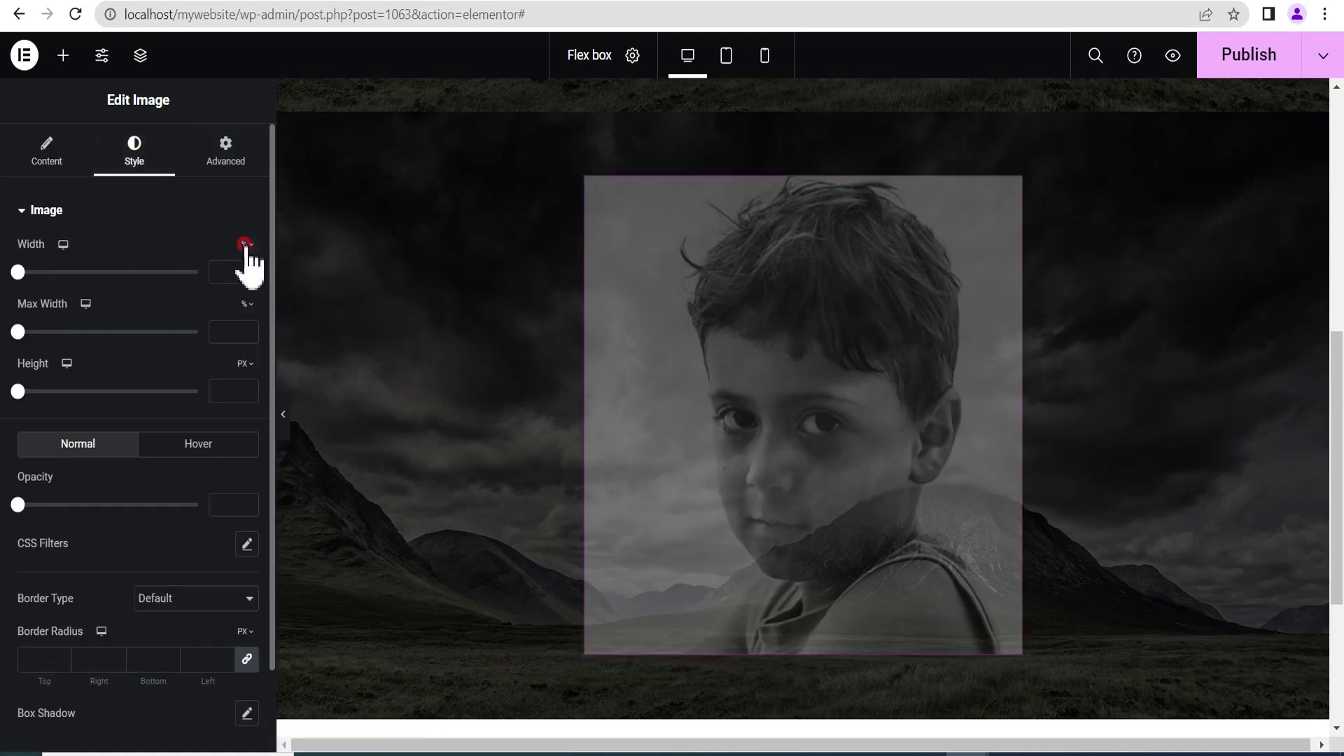
left_click(240, 262)
left_click(229, 271)
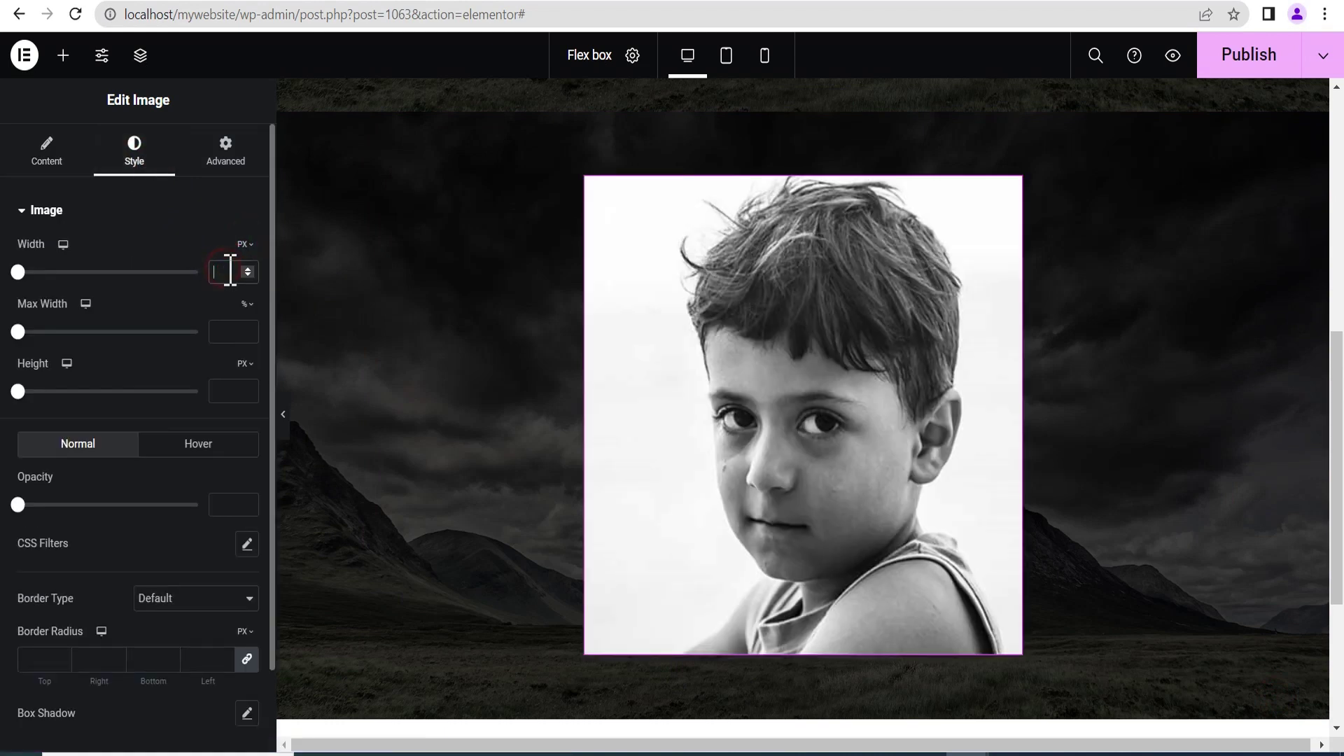
type("300")
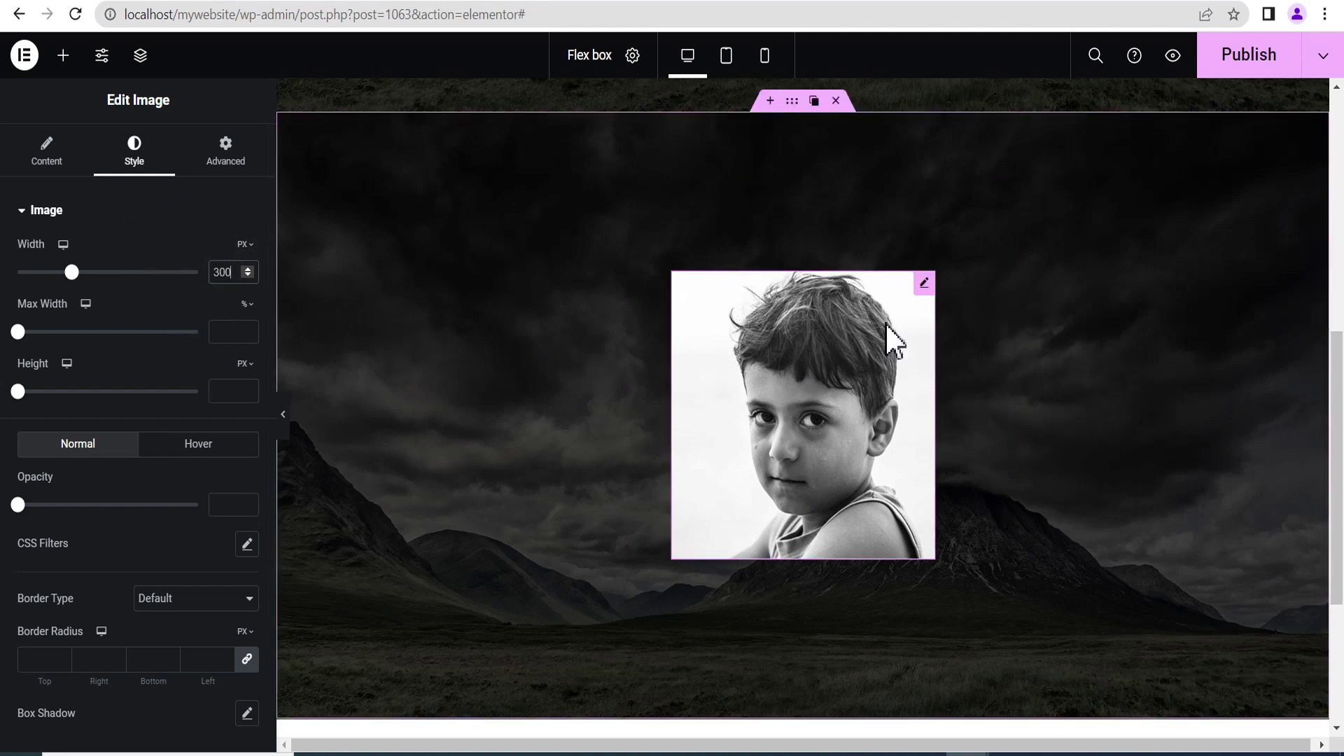
Duplicate the portrait image three times inside the copied container
left_click(793, 104)
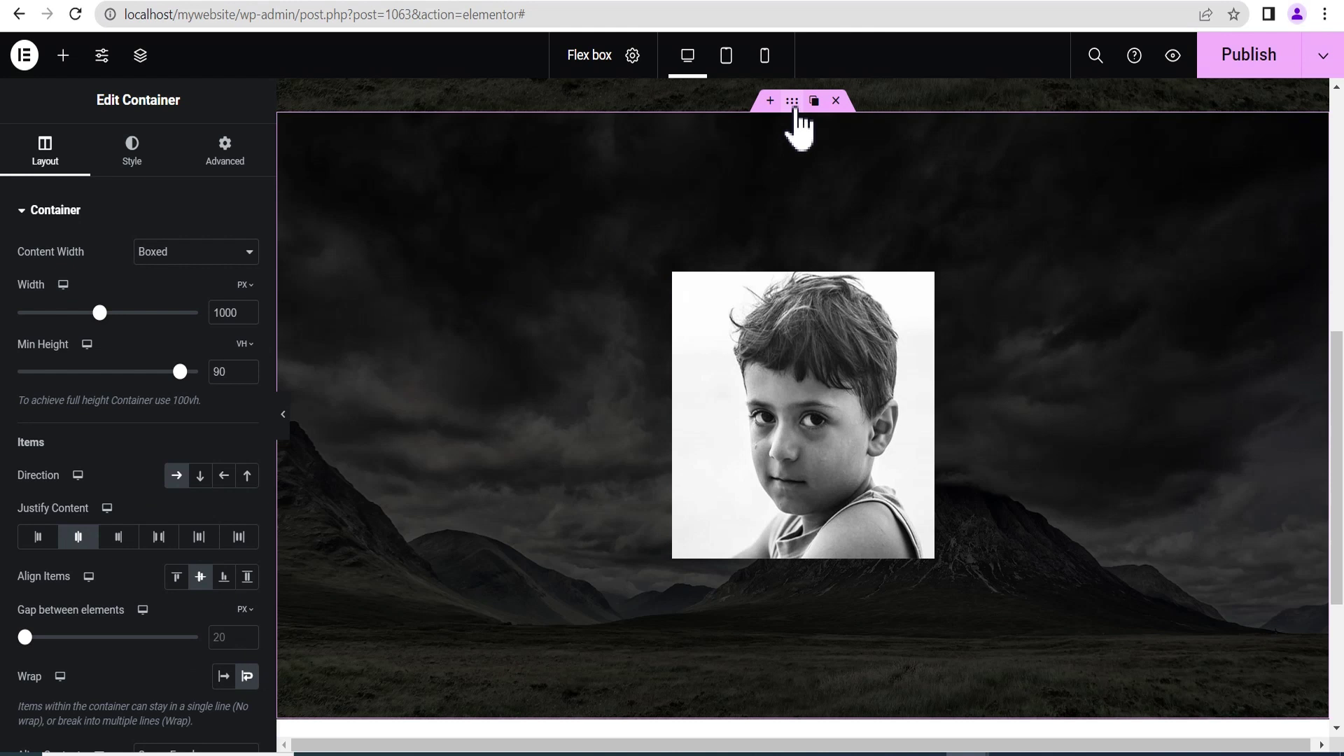
mouse_move(930, 296)
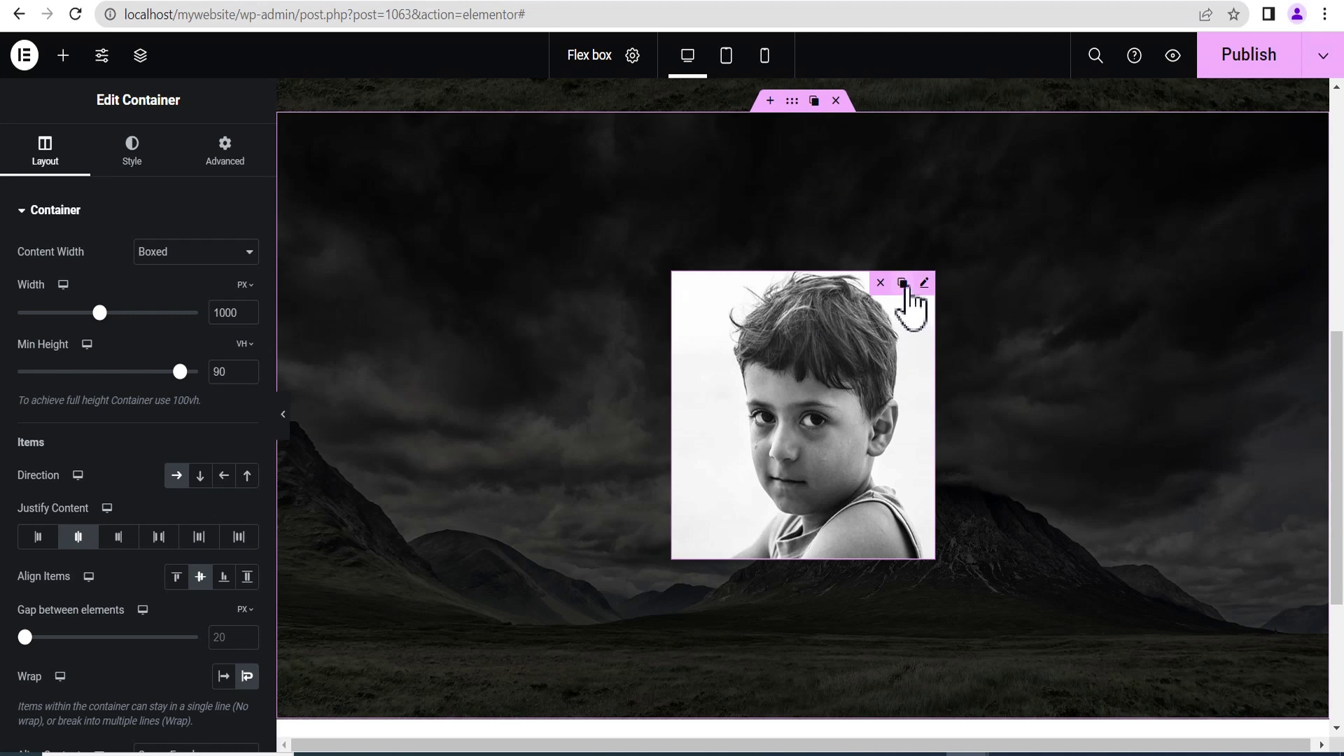
left_click(902, 284)
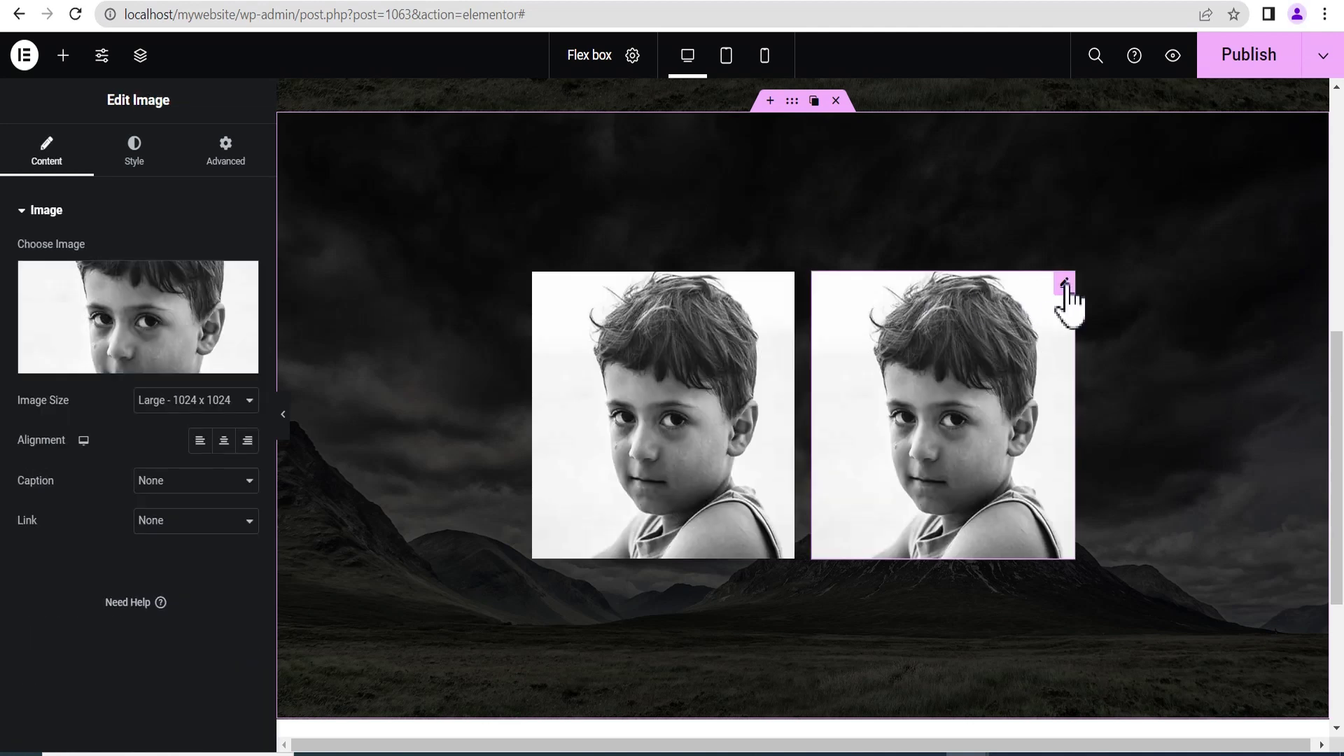
left_click(1042, 285)
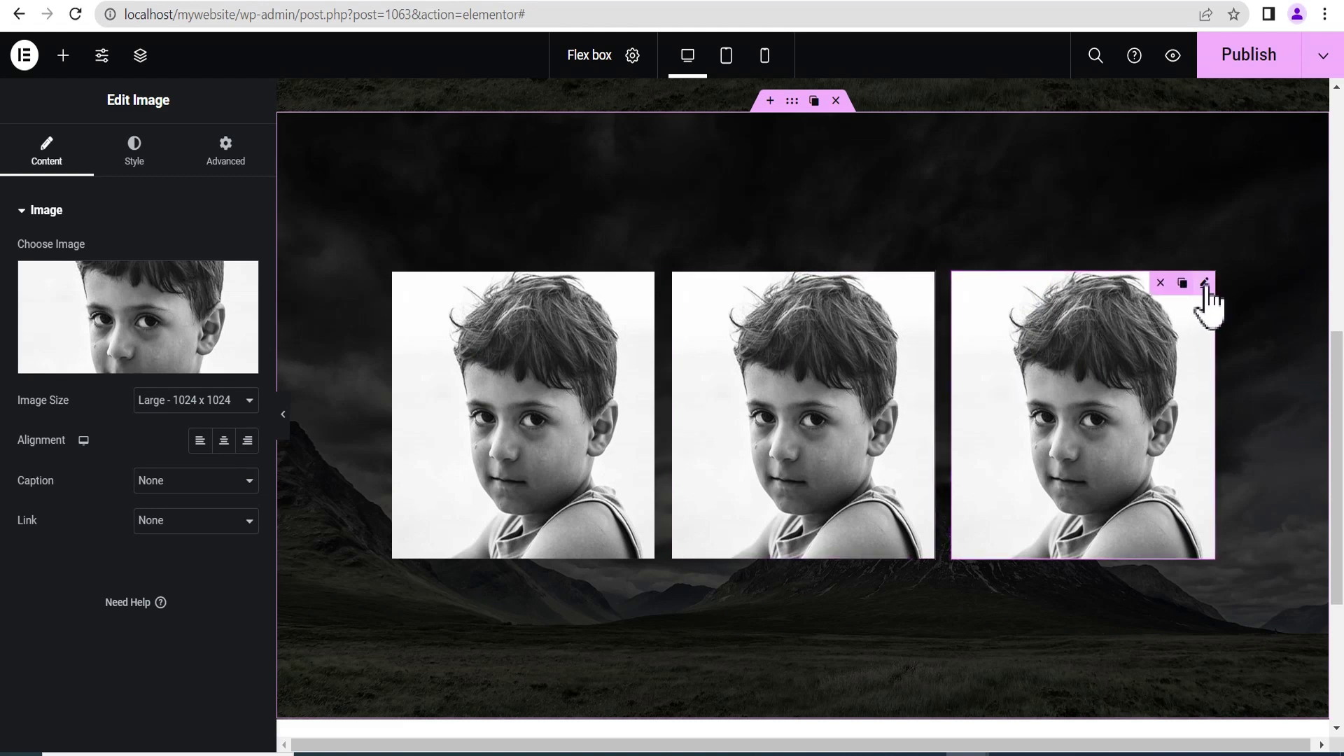
left_click(1184, 283)
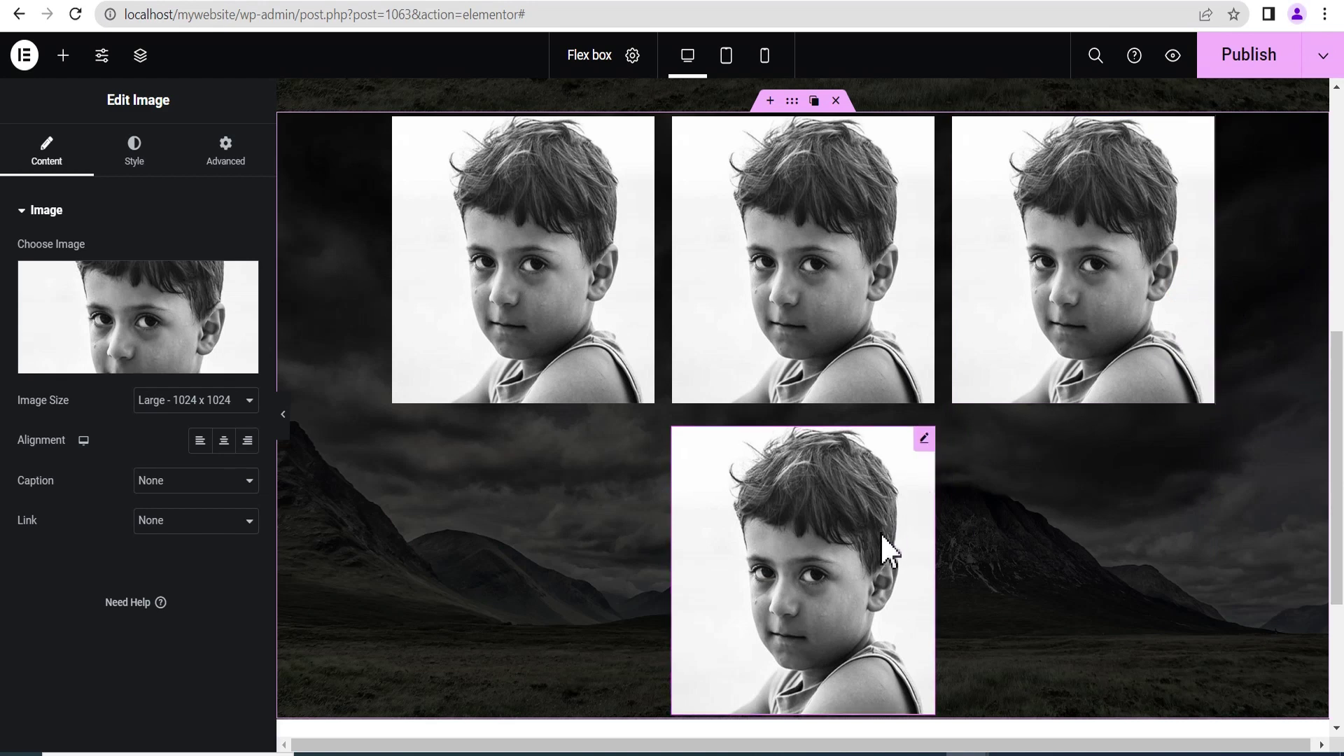
Try gaps of 49 and 51 px between the container's elements and set the gap to 50 px
scroll(599, 452, "up", 3)
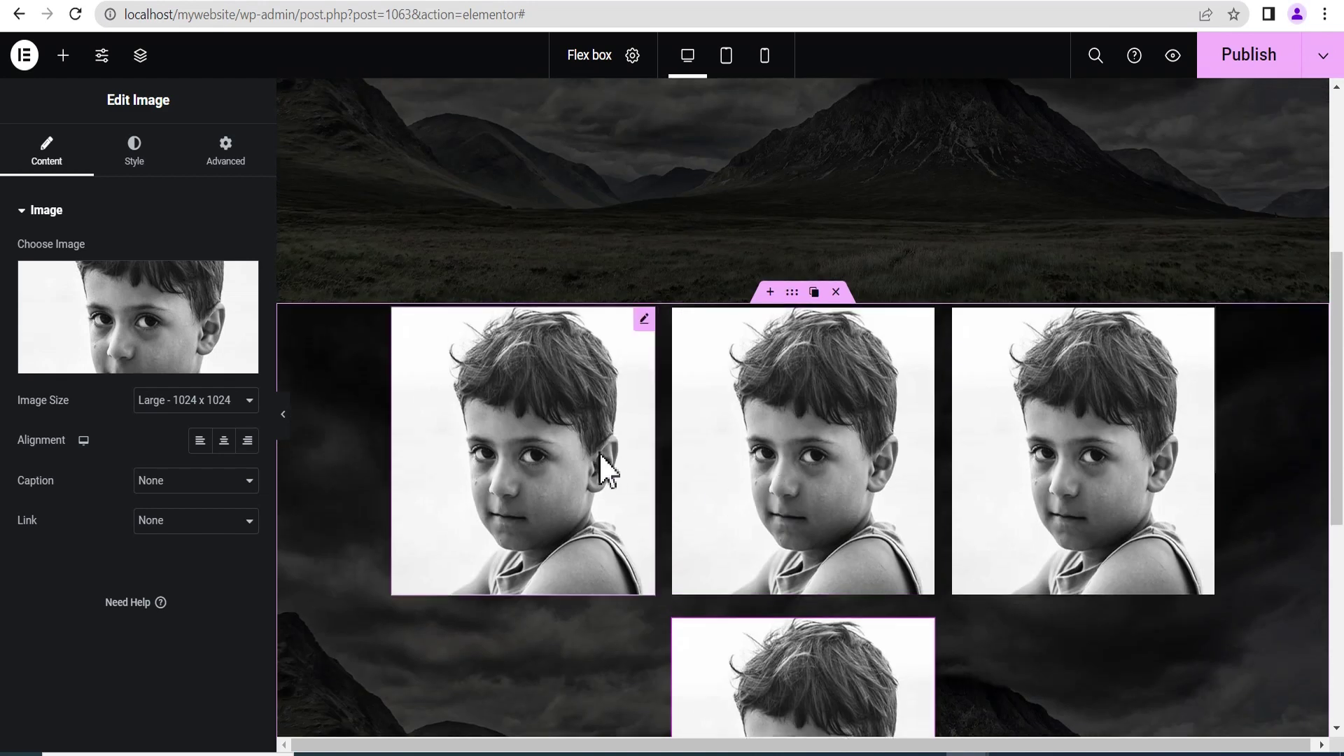
mouse_move(644, 327)
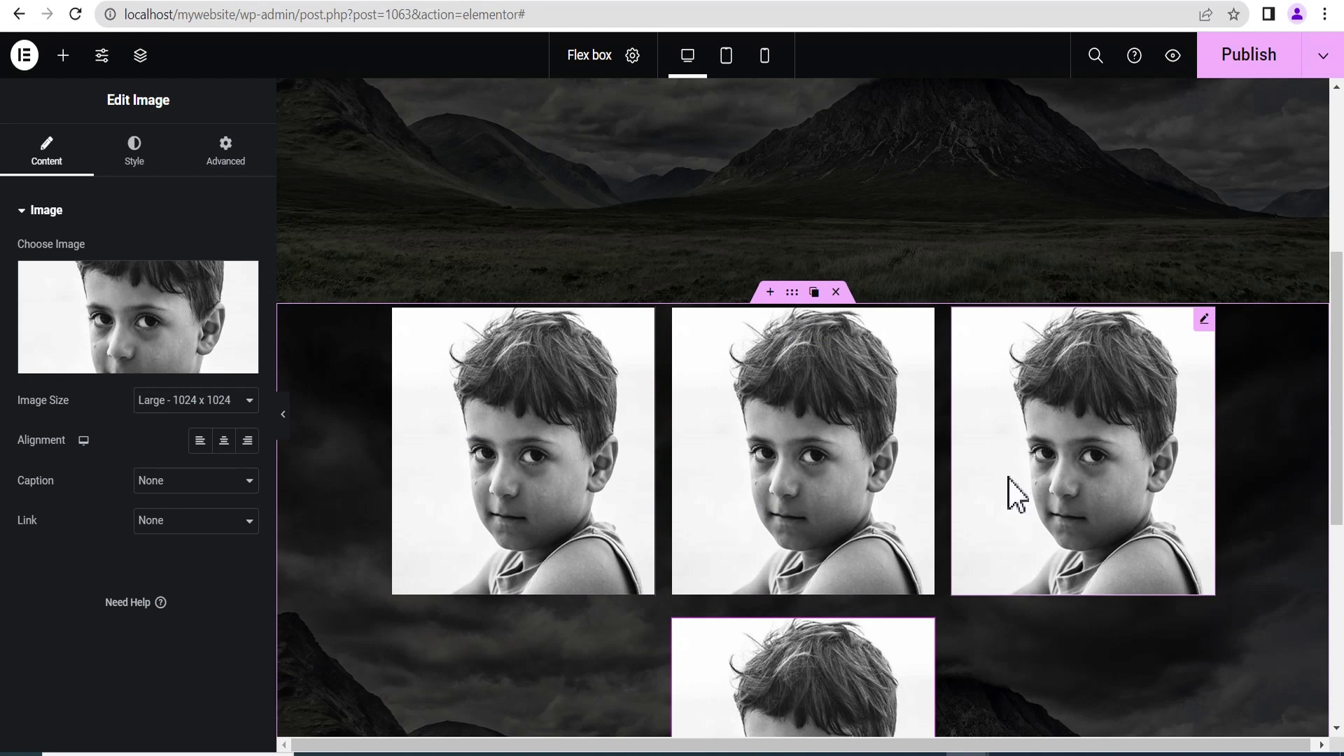
left_click(793, 293)
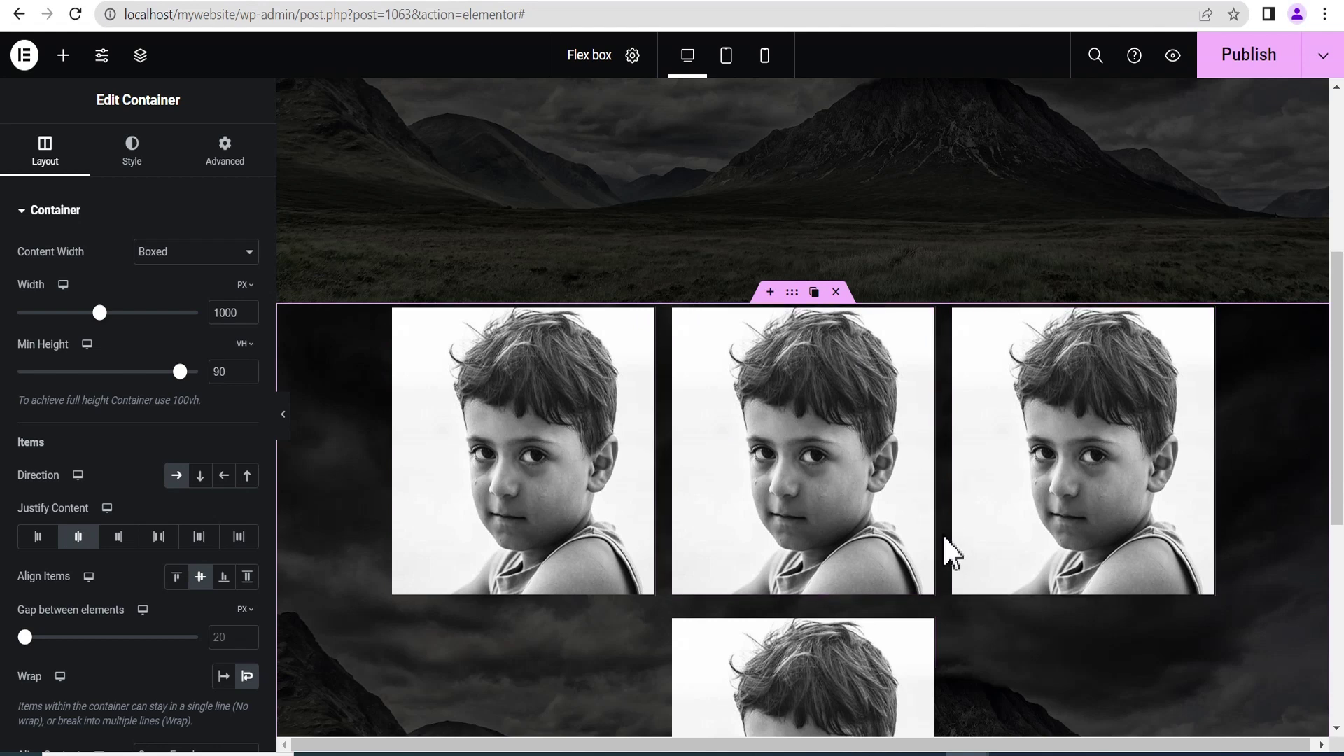
left_click(26, 636)
left_click_drag(25, 636, 35, 637)
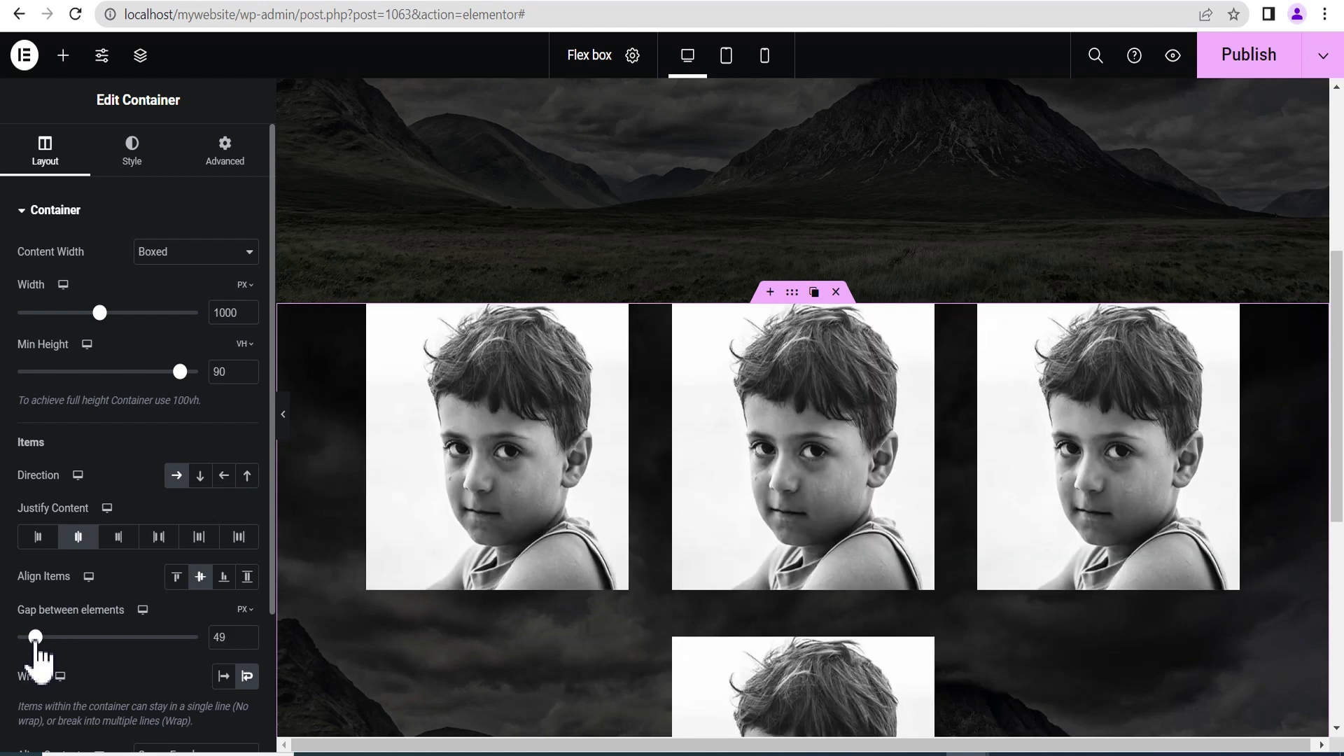
left_click(247, 632)
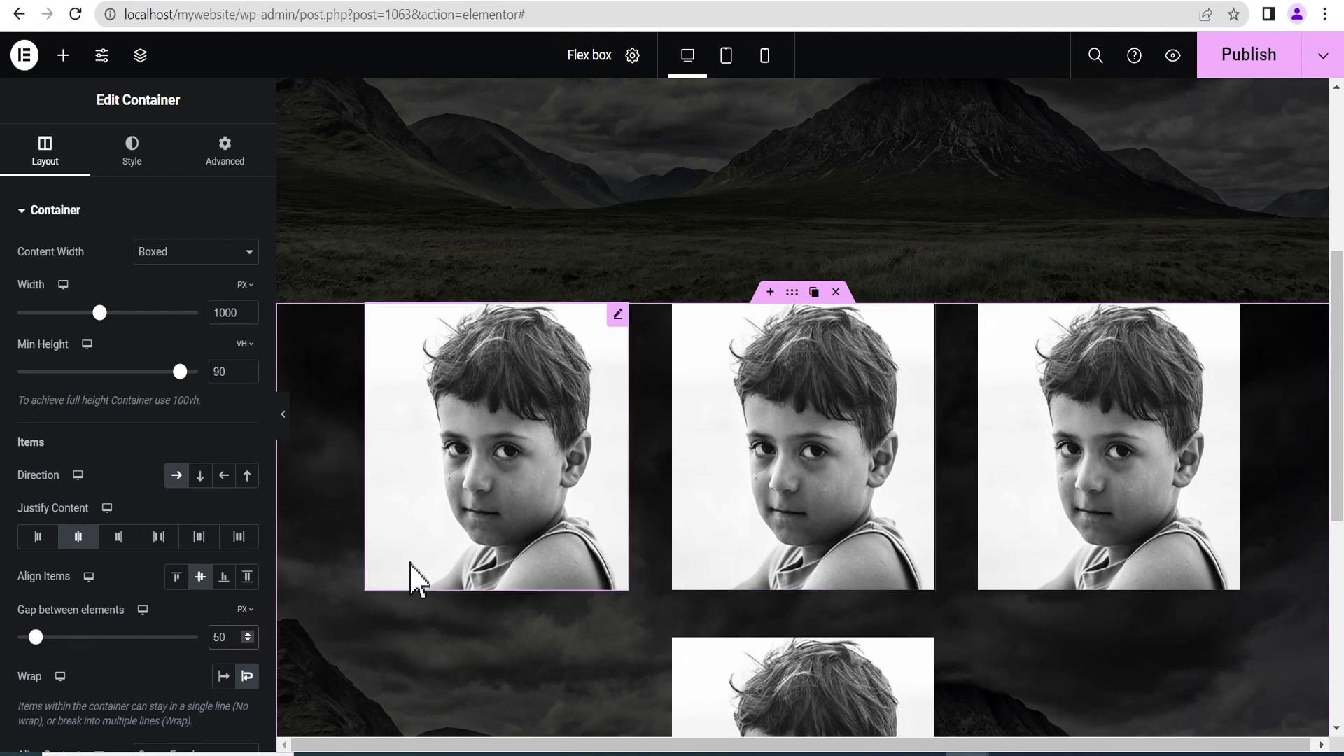
left_click(247, 631)
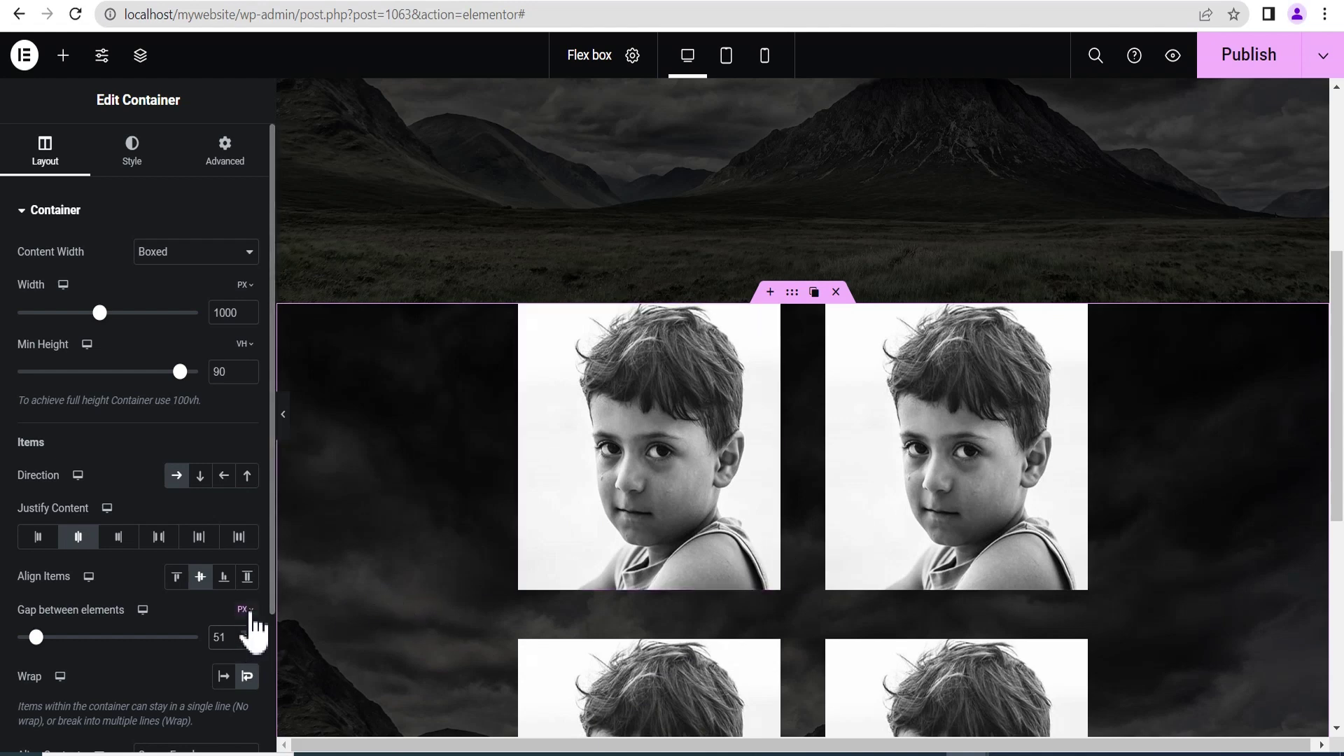
key("BackSpace")
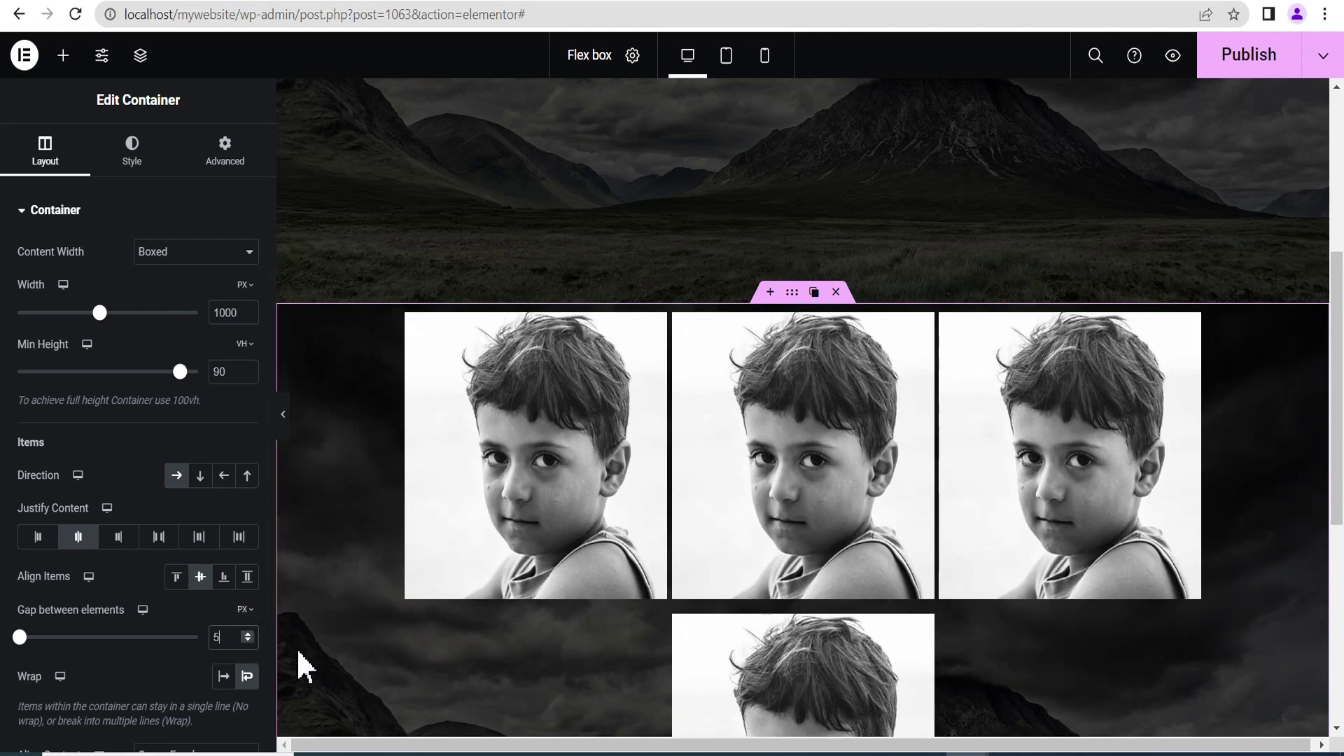
type("0")
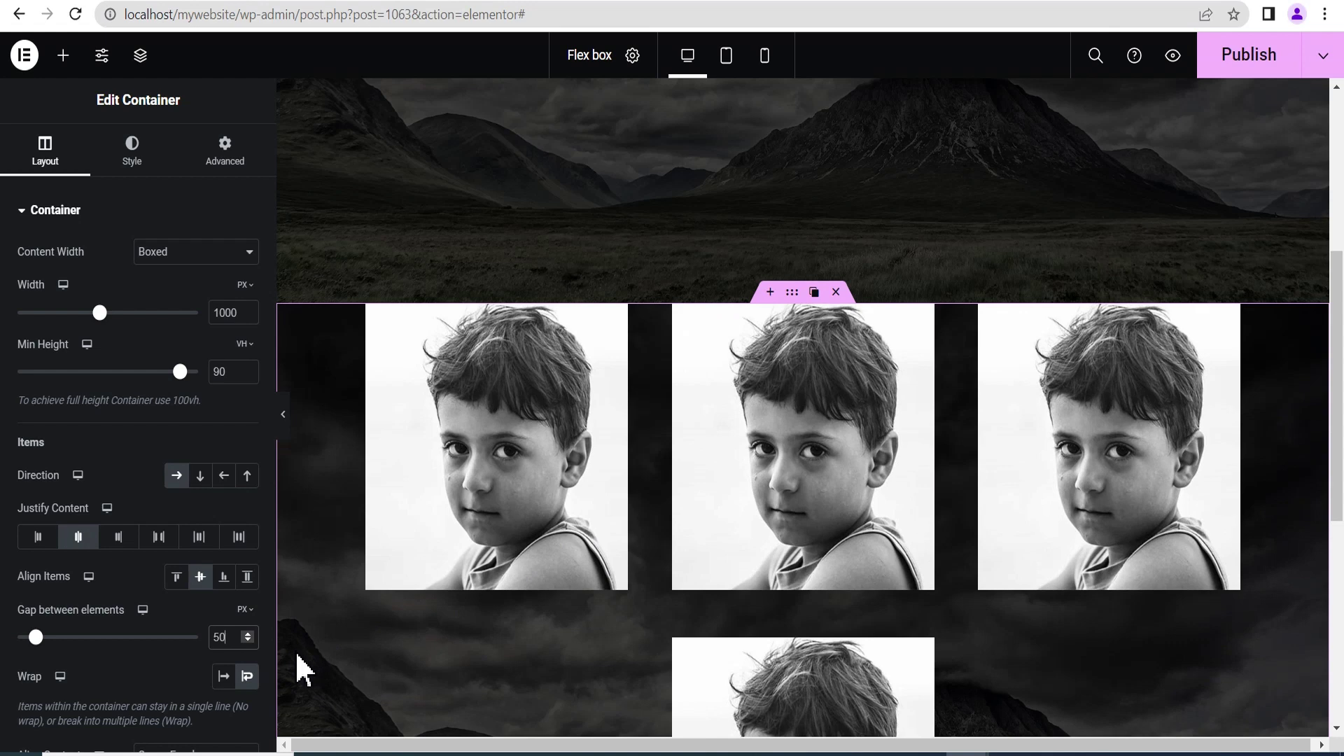